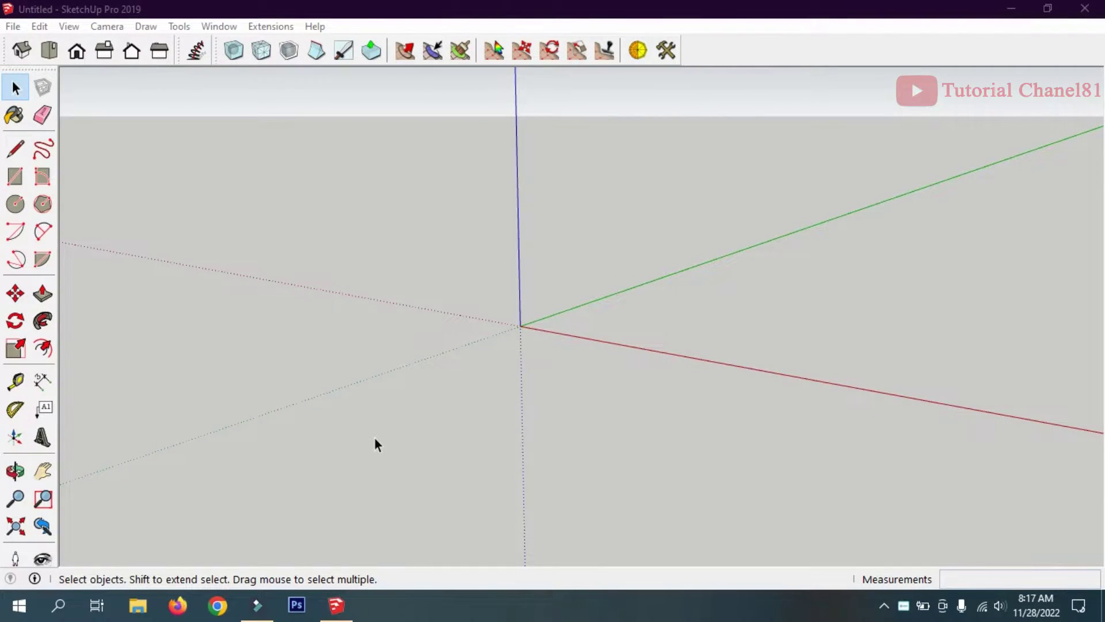
Set the camera to Parallel Projection from the Camera menu
left_click(115, 29)
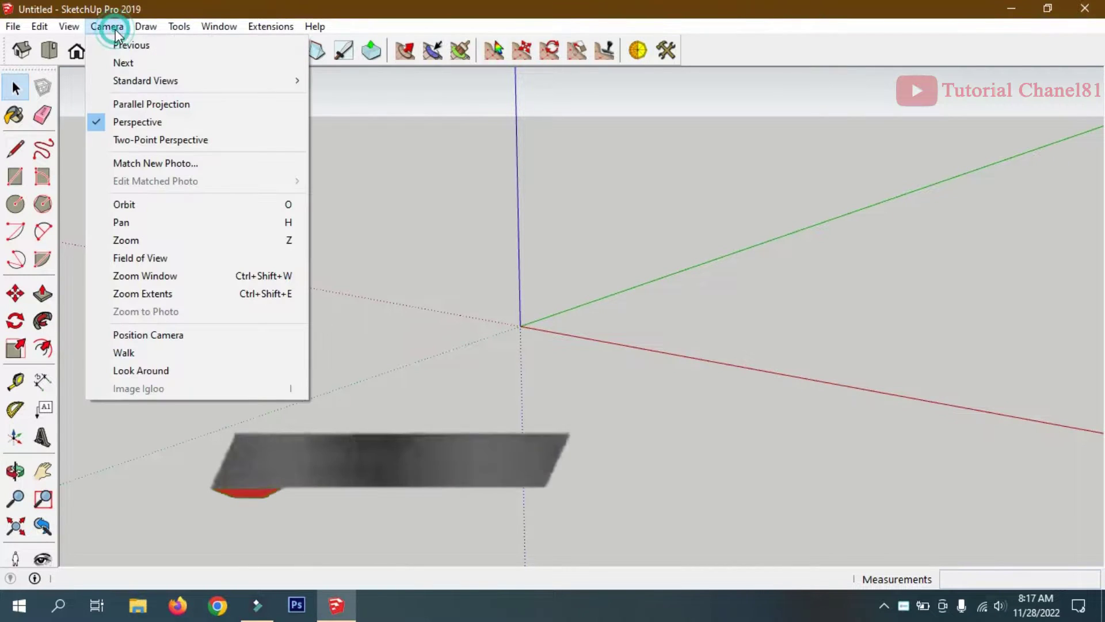
left_click(131, 104)
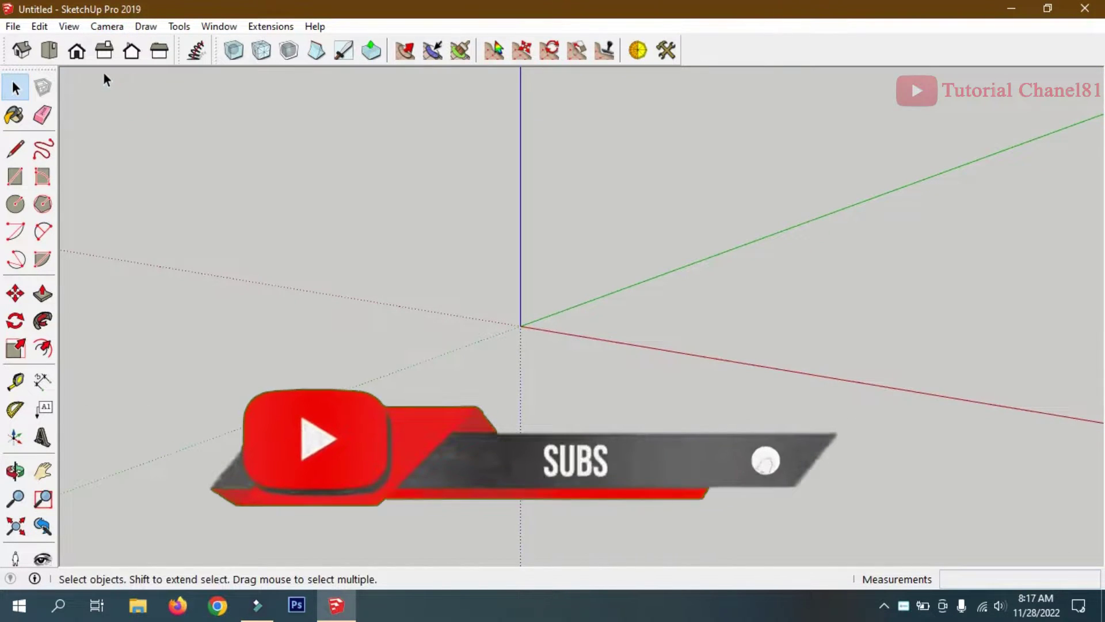
From Top view, draw a 143.3 cm radius circle centred on the origin
left_click(48, 52)
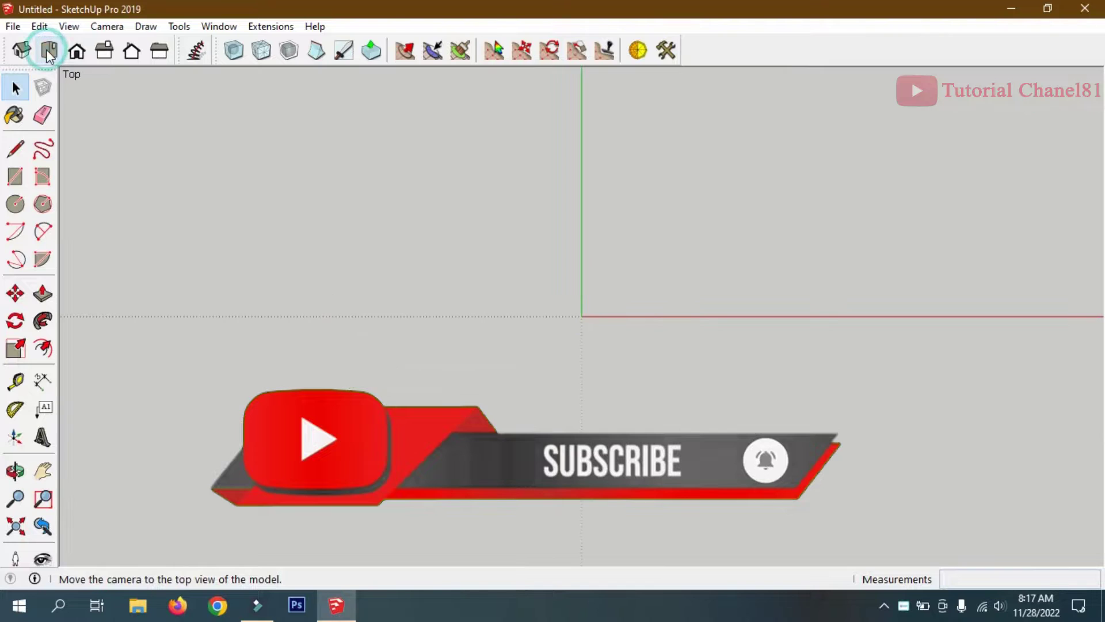
left_click(15, 204)
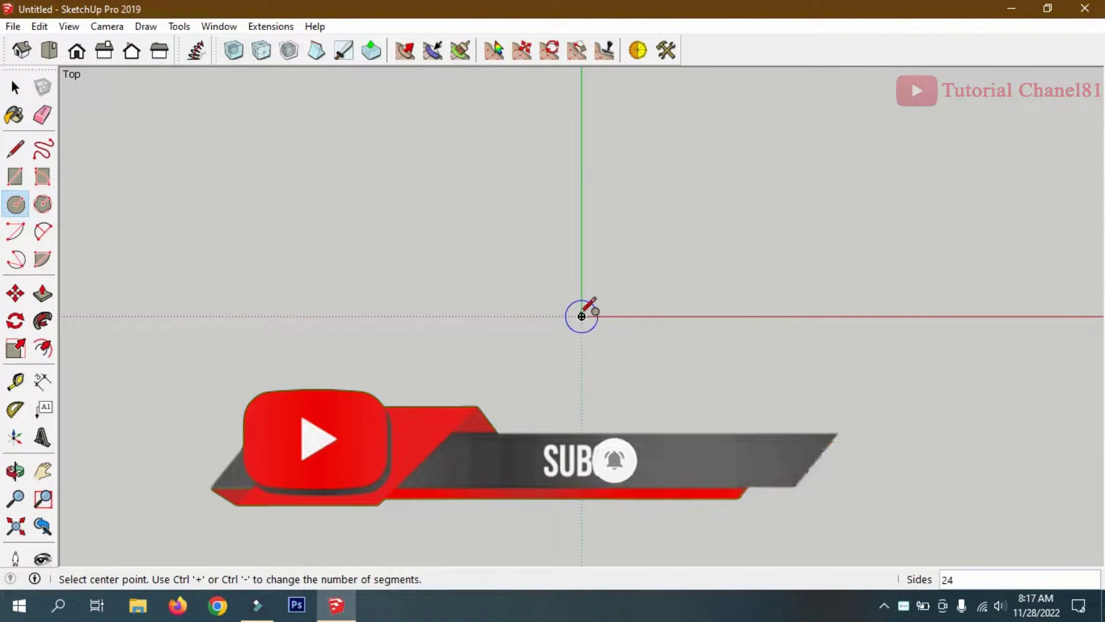
left_click(581, 316)
left_click(645, 315)
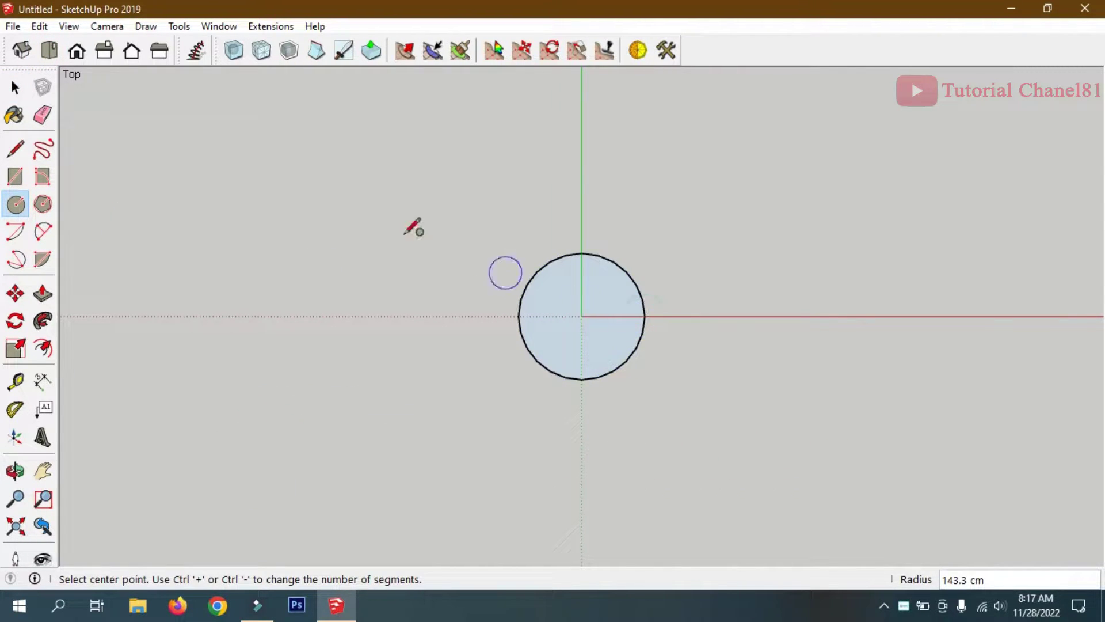
Set the circle's segment count to 36 in Entity Info and close the tray
left_click(15, 86)
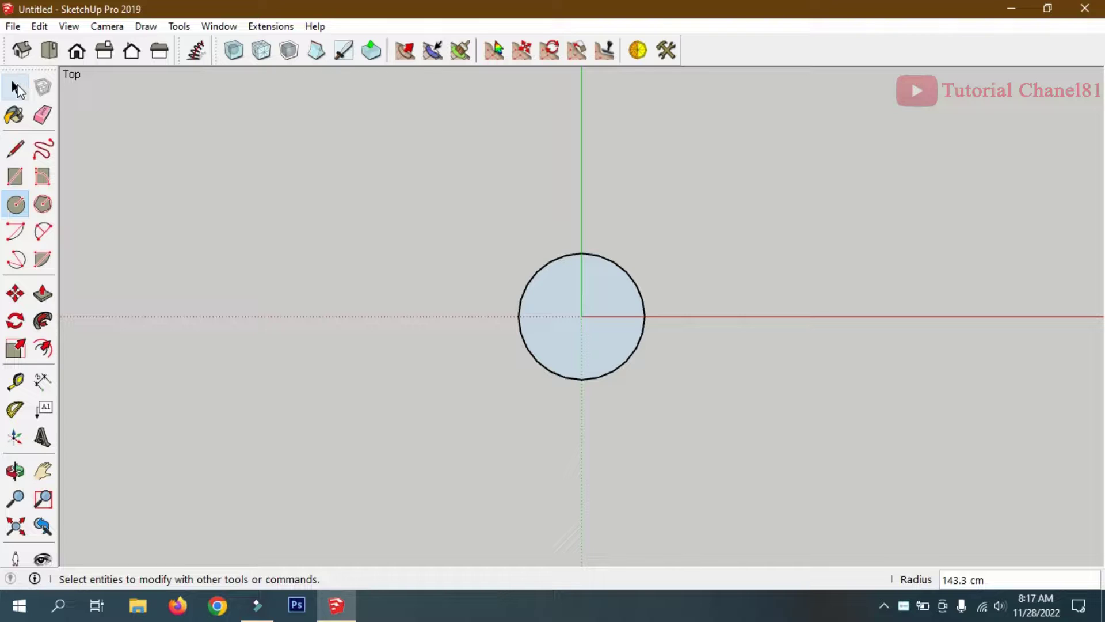
left_click(546, 269)
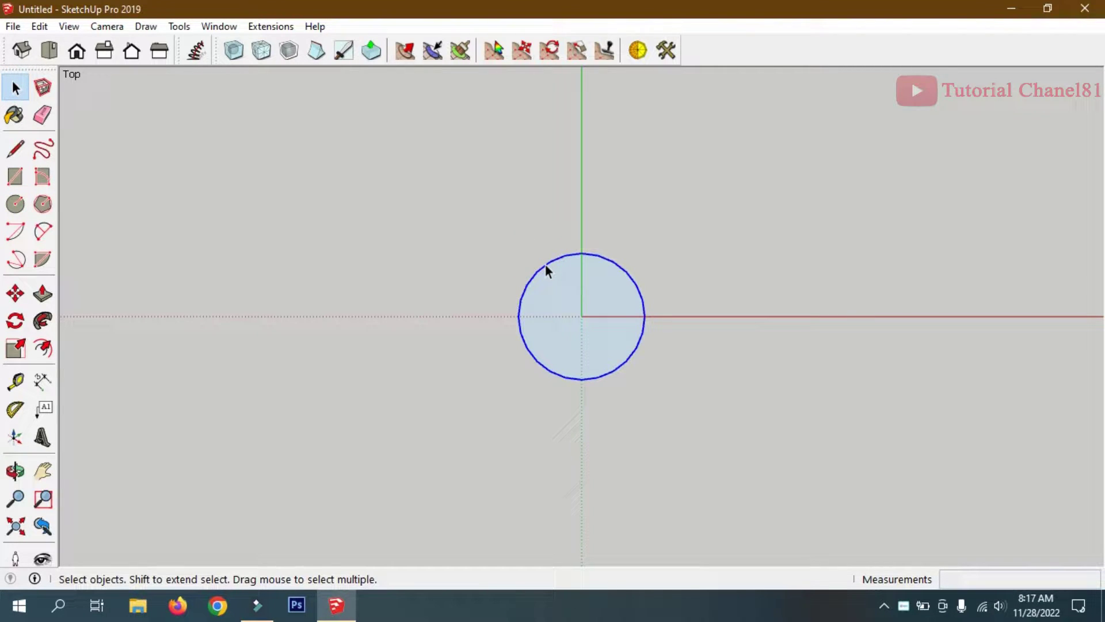
left_click(13, 115)
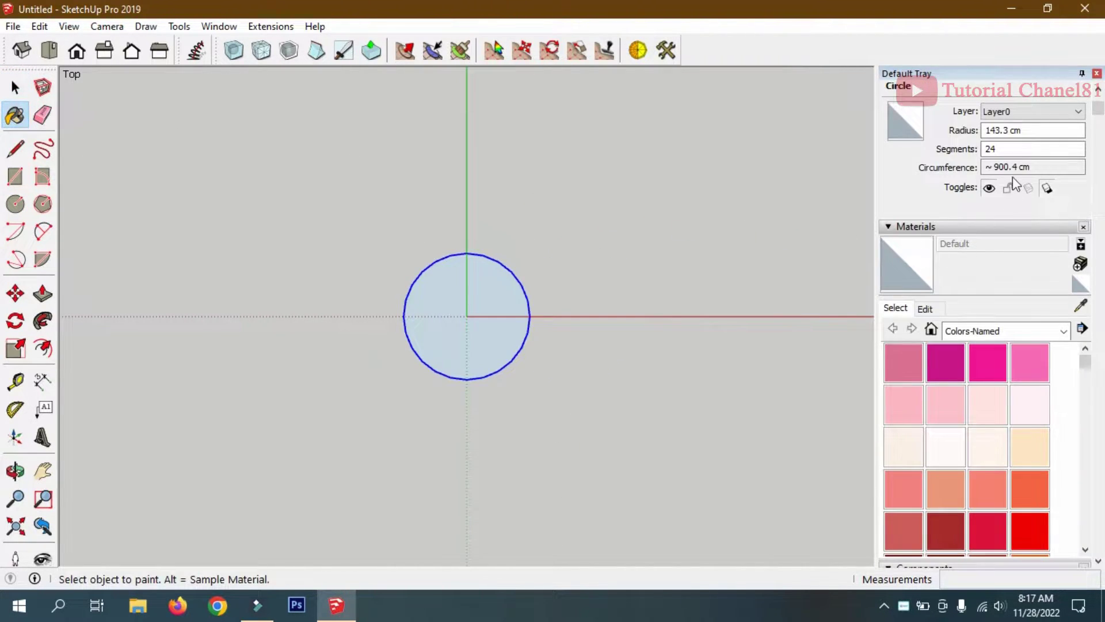
double_click(990, 150)
type("36")
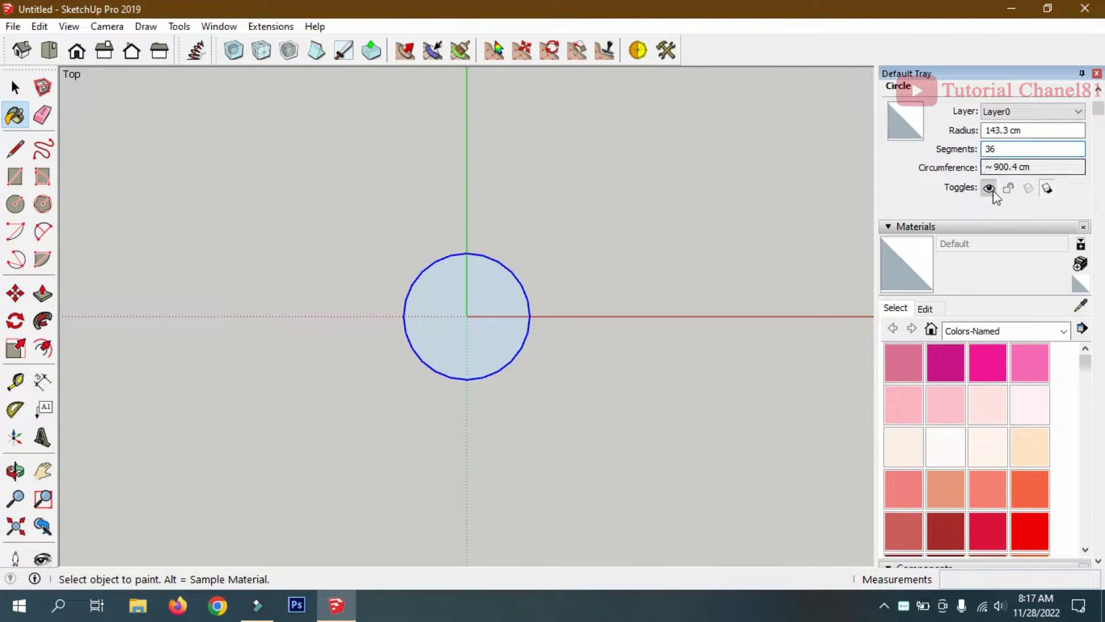
left_click(1096, 73)
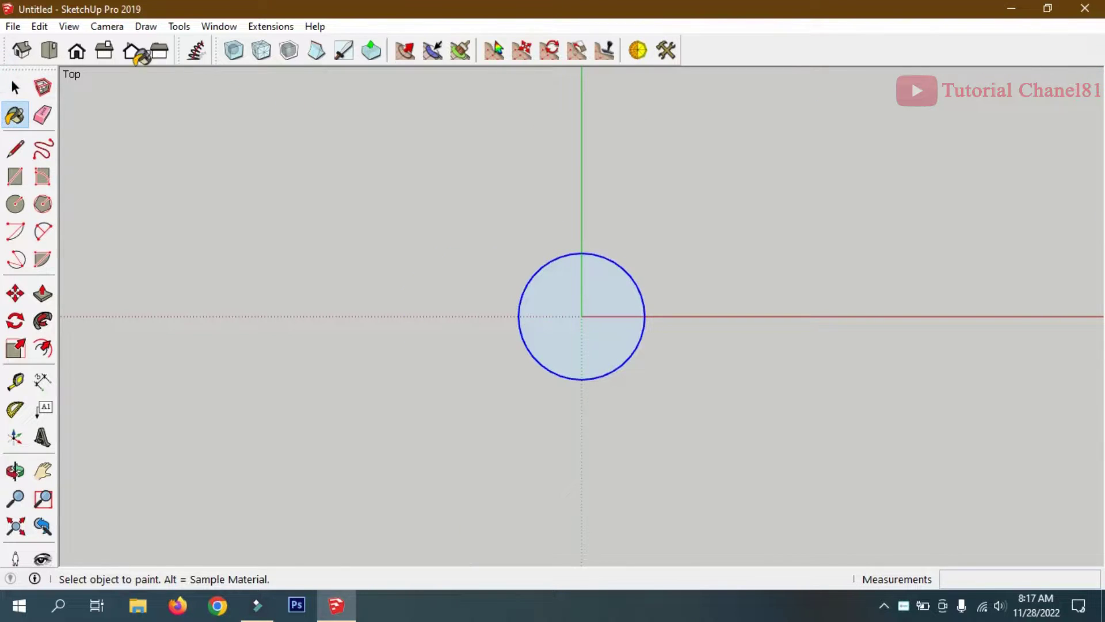
In Front view, push/pull the circle face up into a cylinder about 814.4 cm tall
left_click(132, 50)
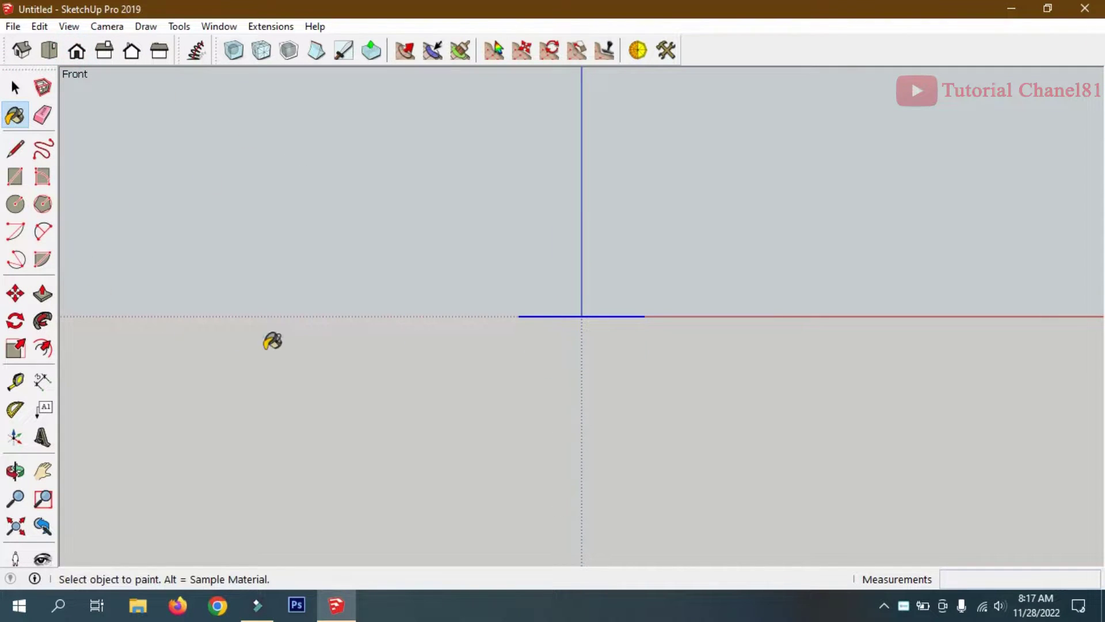
key("p")
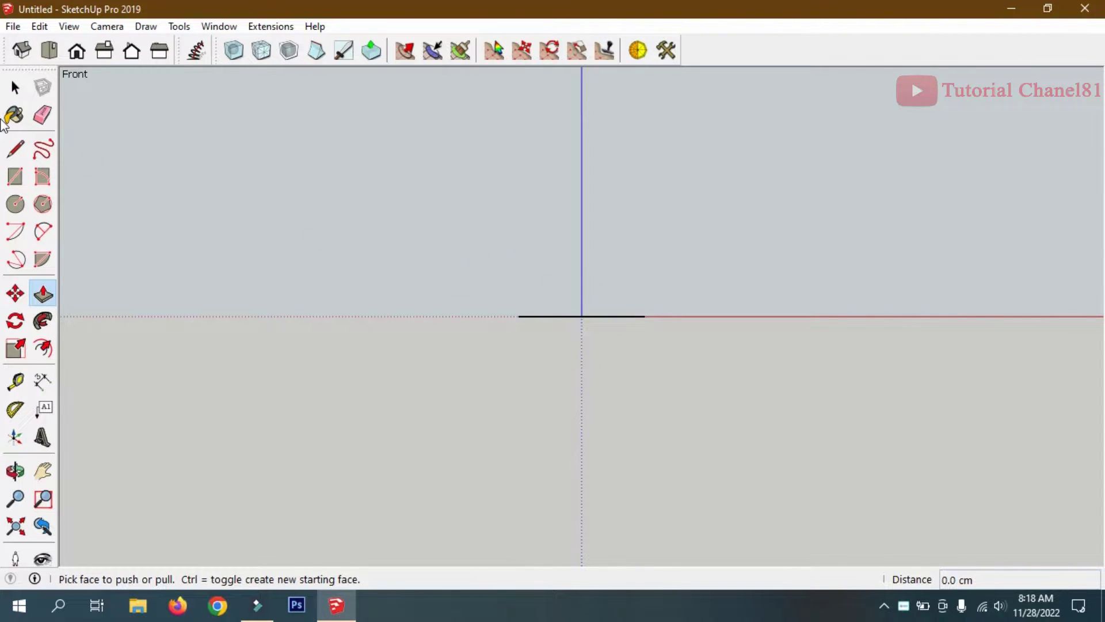
left_click(16, 88)
left_click_drag(232, 190, 669, 397)
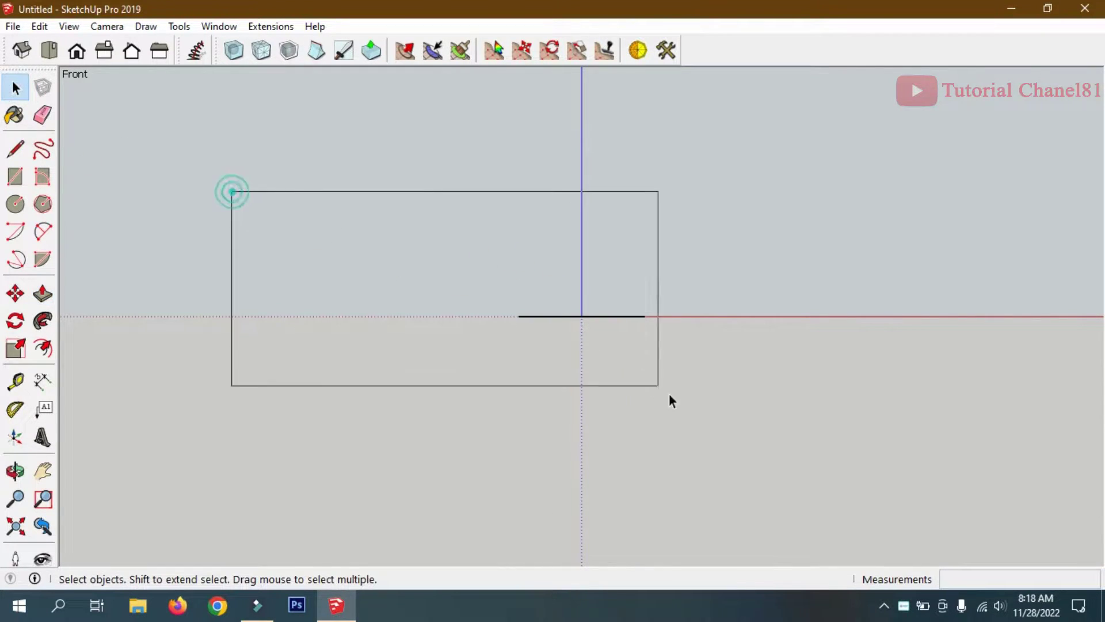
key("p")
left_click(626, 319)
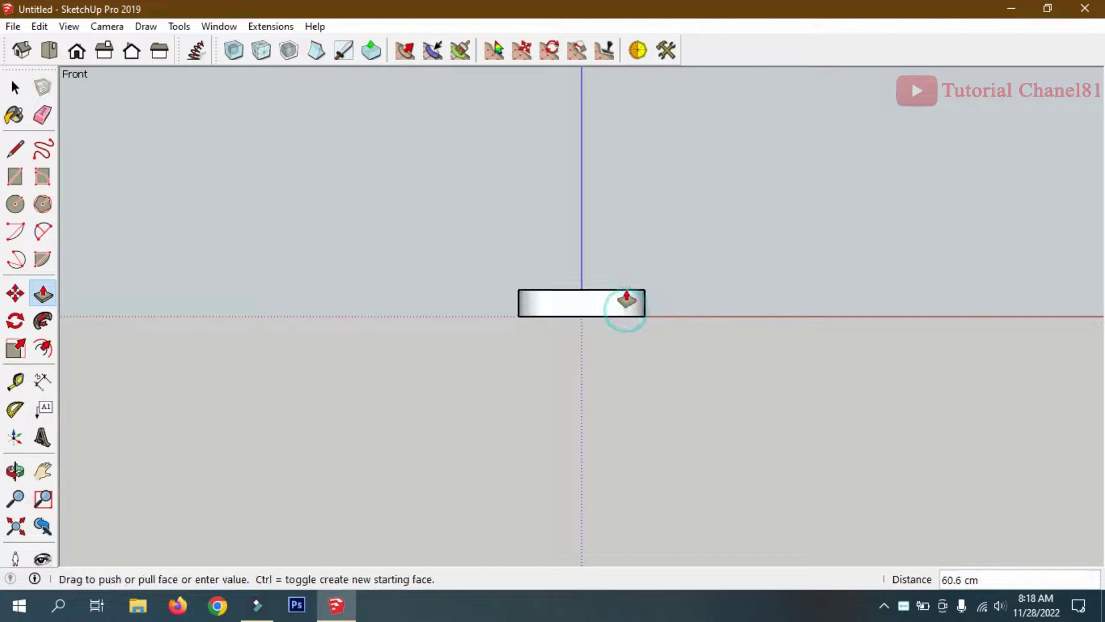
scroll(623, 323, "down", 2)
scroll(609, 340, "down", 3)
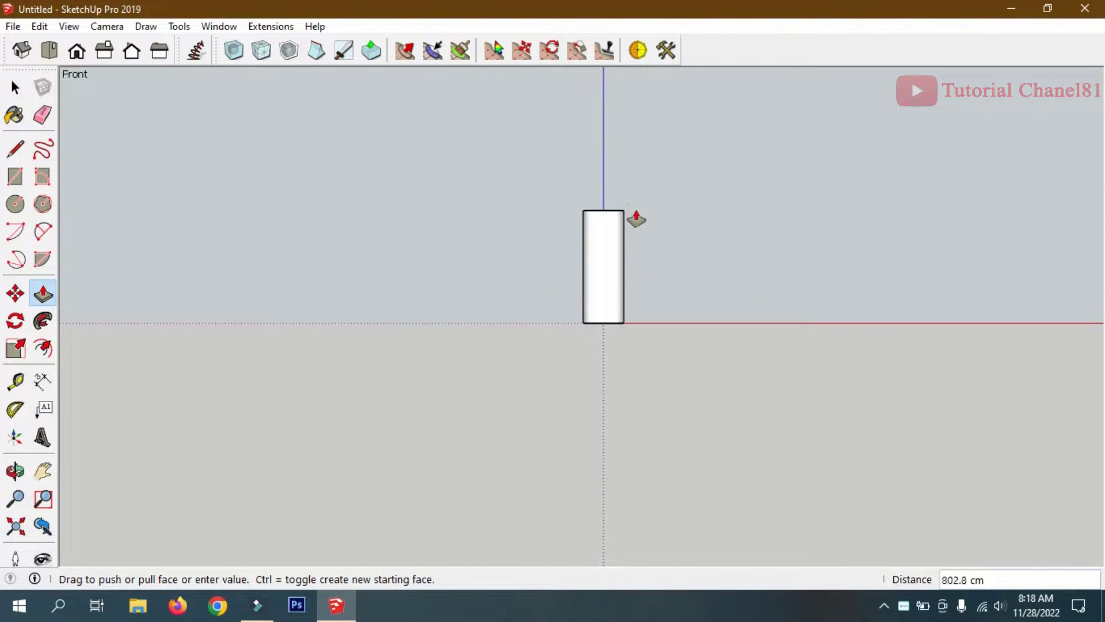
left_click(636, 215)
scroll(656, 195, "up", 2)
scroll(652, 231, "up", 1)
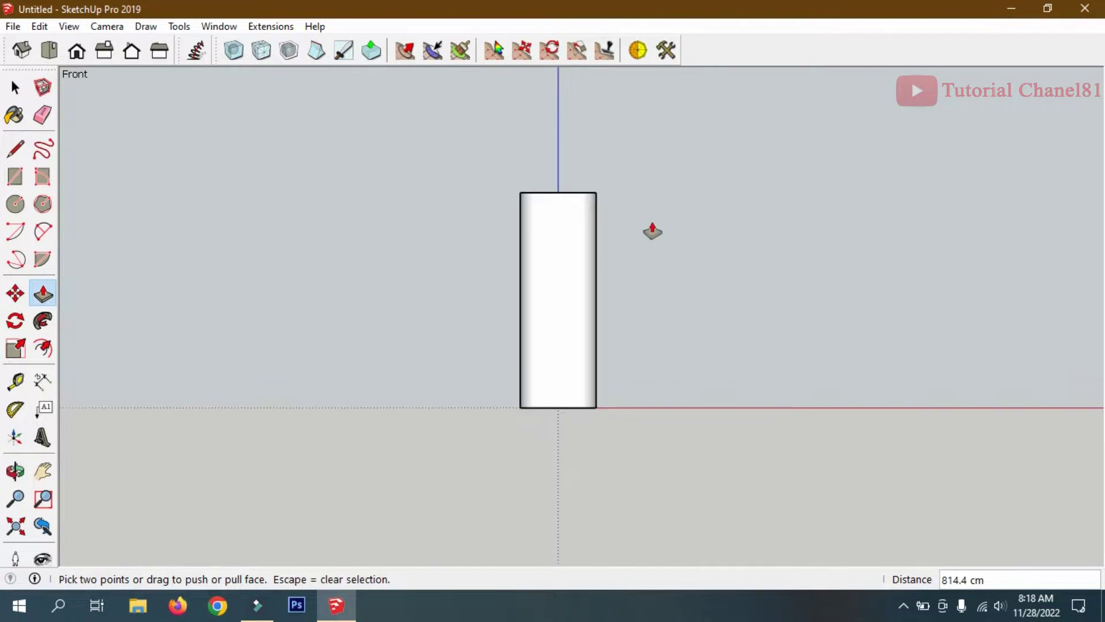
Select the cylinder's bottom edge and scale it inward to about 0.22
left_click(15, 87)
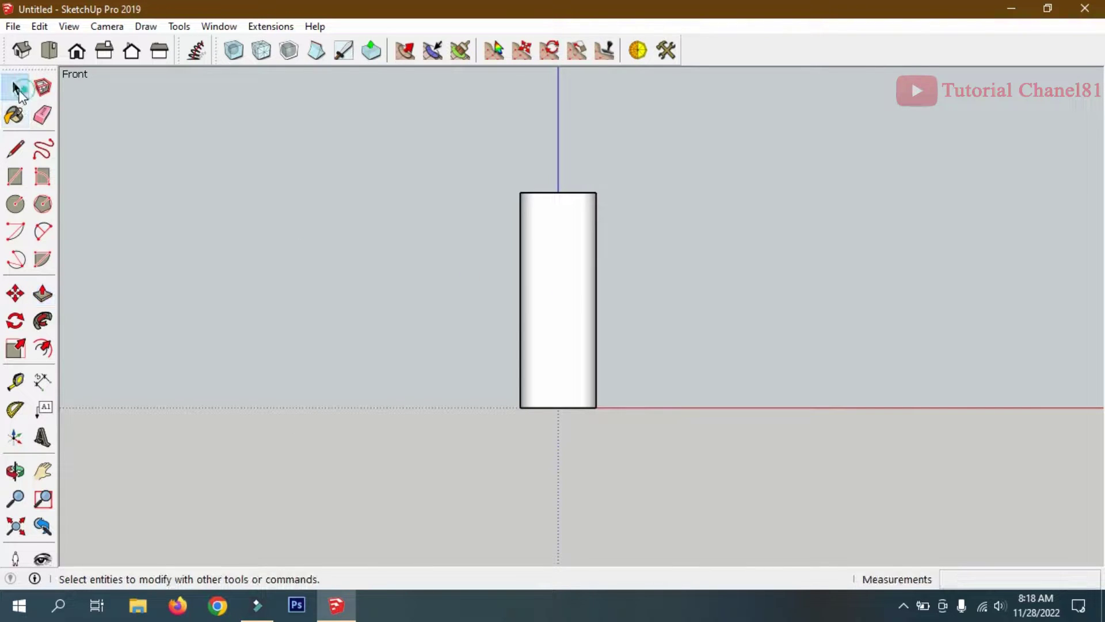
left_click_drag(499, 400, 713, 500)
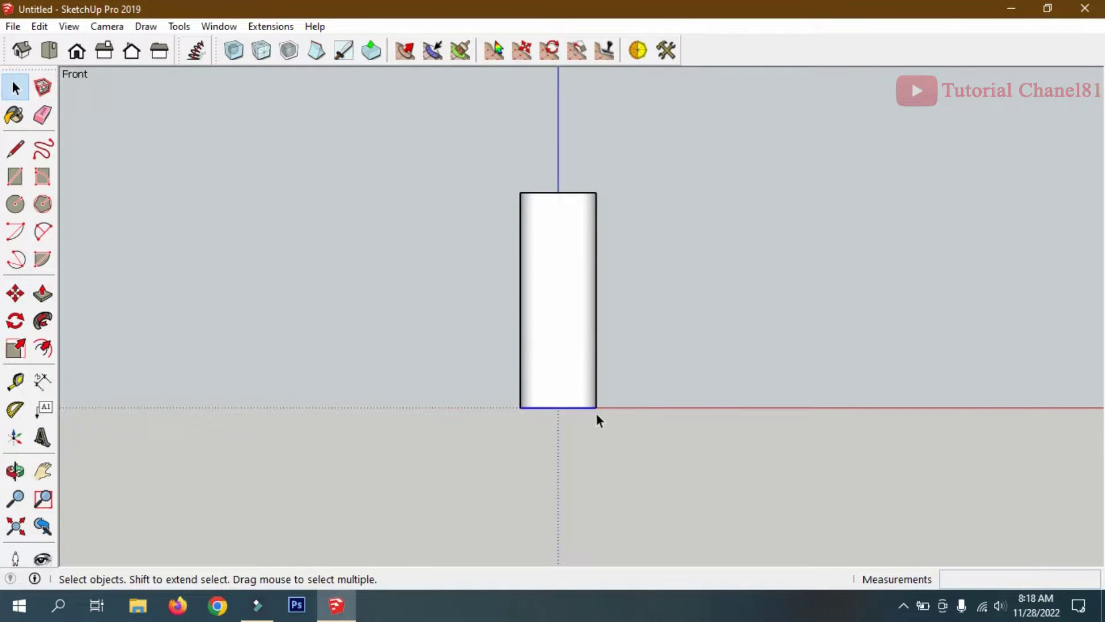
key("a")
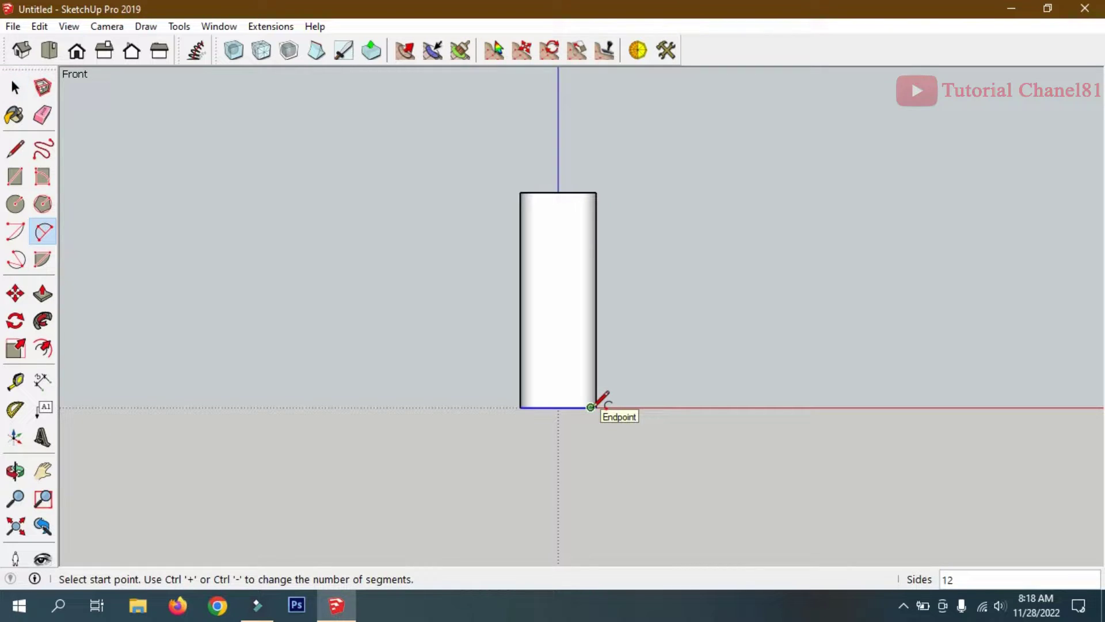
left_click(15, 87)
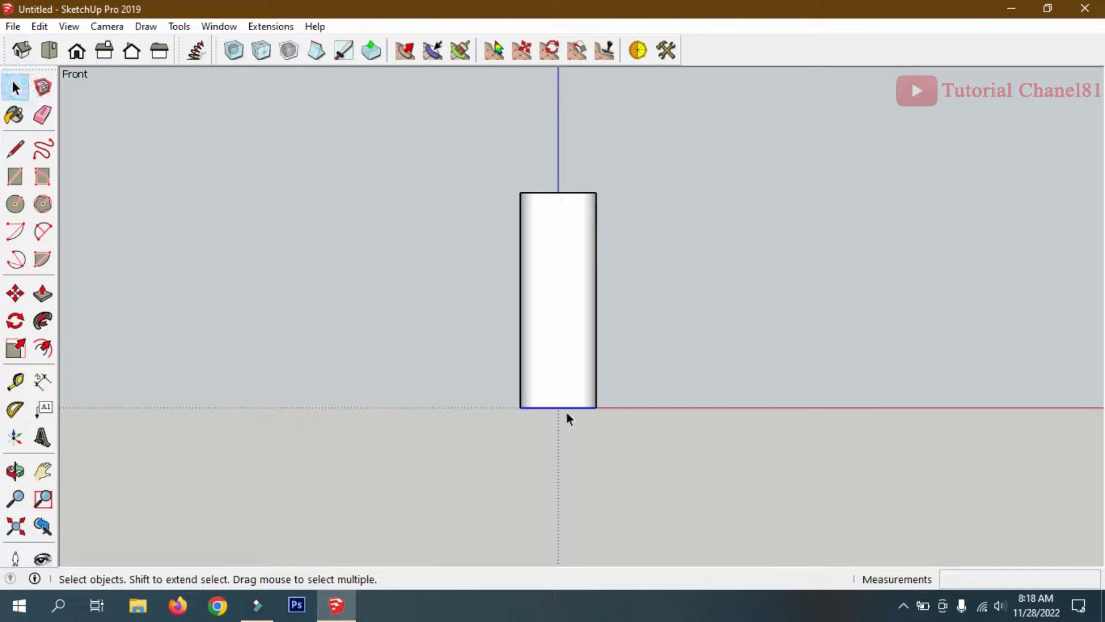
key("s")
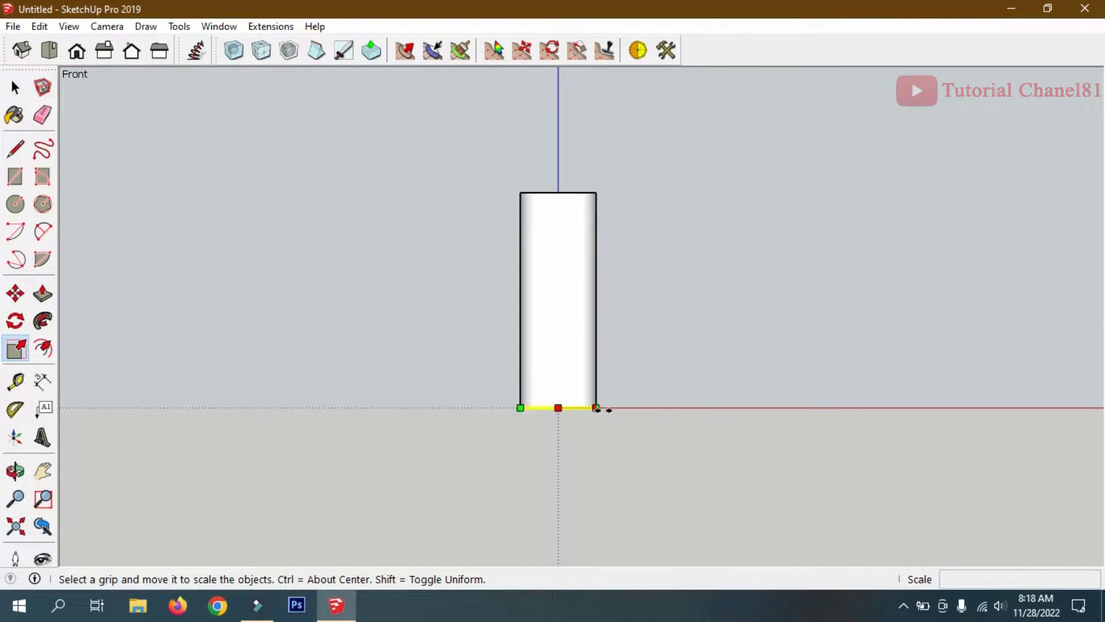
left_click(596, 408)
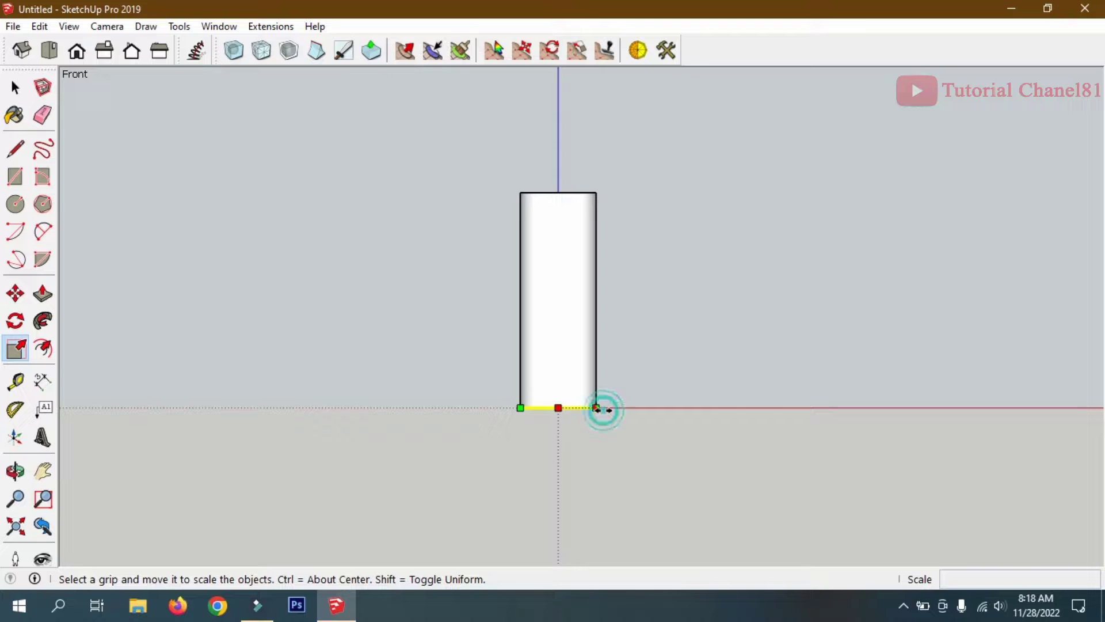
left_click(567, 408)
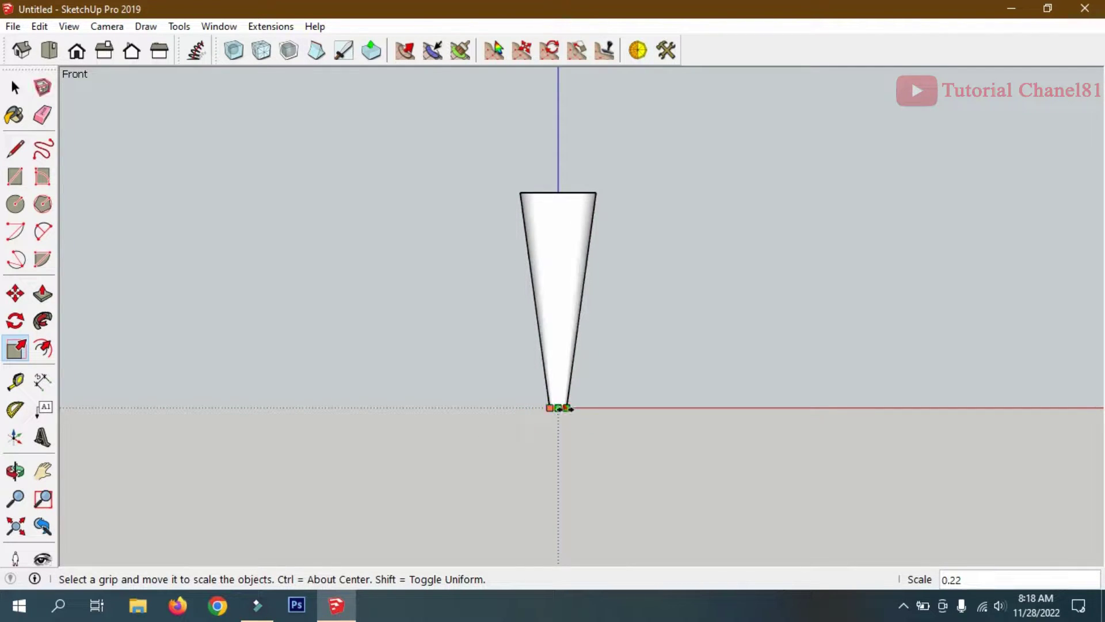
scroll(584, 409, "up", 2)
scroll(576, 406, "up", 2)
scroll(541, 402, "up", 2)
scroll(544, 415, "up", 2)
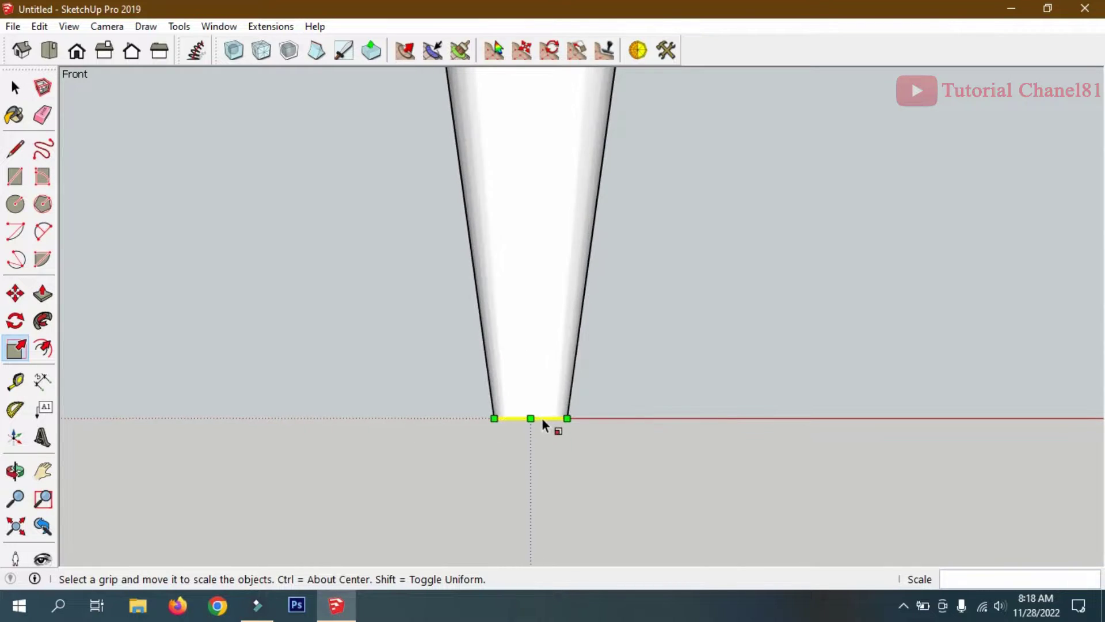
scroll(541, 417, "up", 3)
scroll(541, 418, "up", 2)
Extend the narrow bottom face down slightly and scale its edge inward to 0.89
key("p")
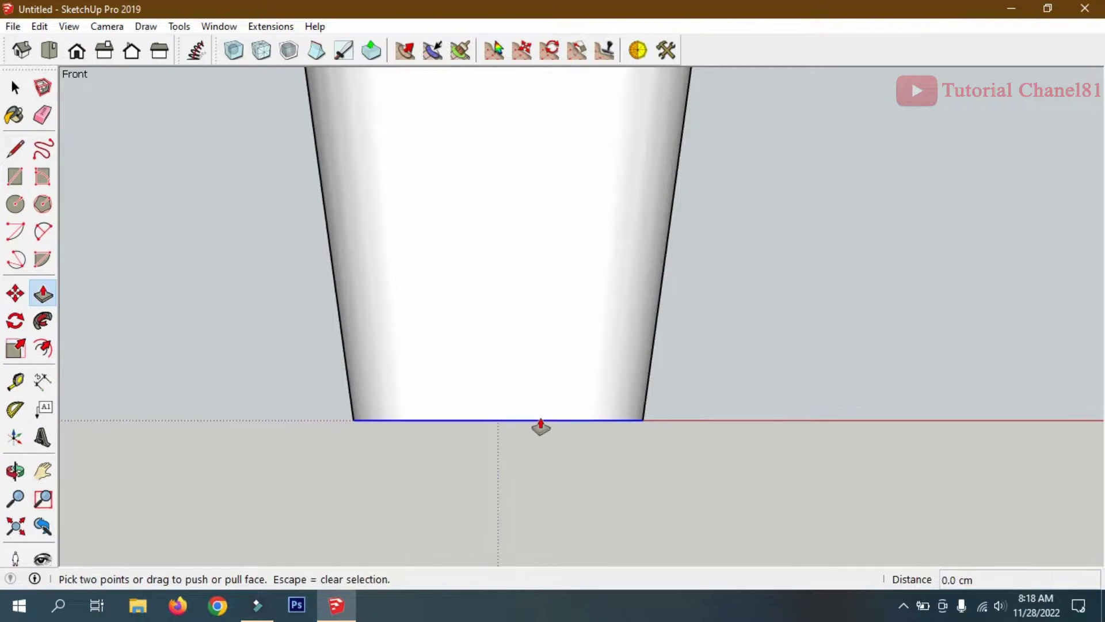
left_click(541, 426)
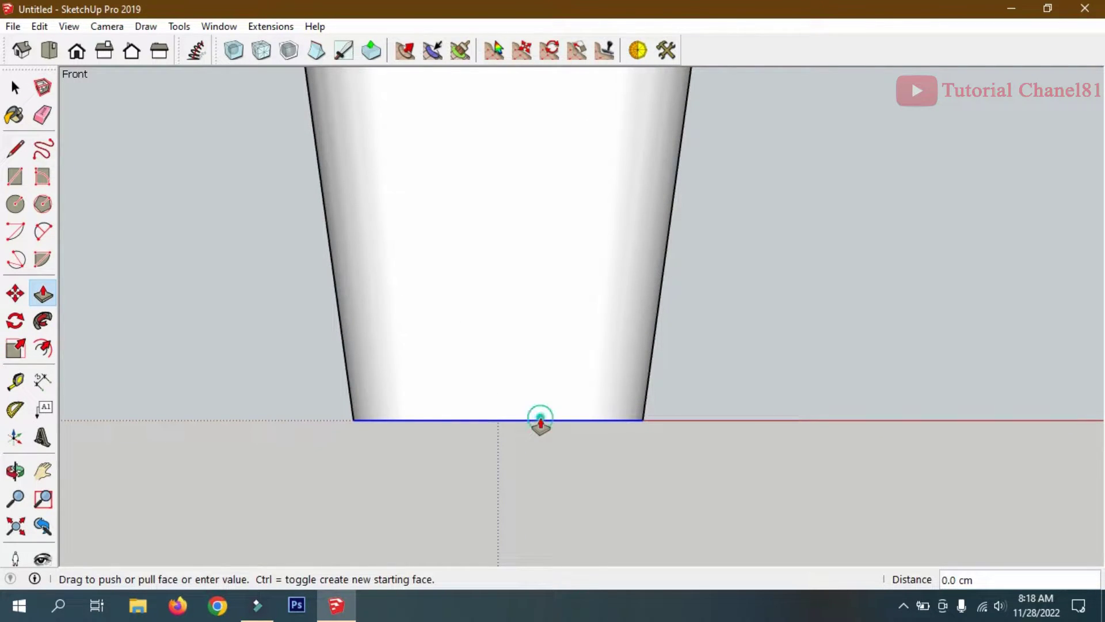
left_click(537, 460)
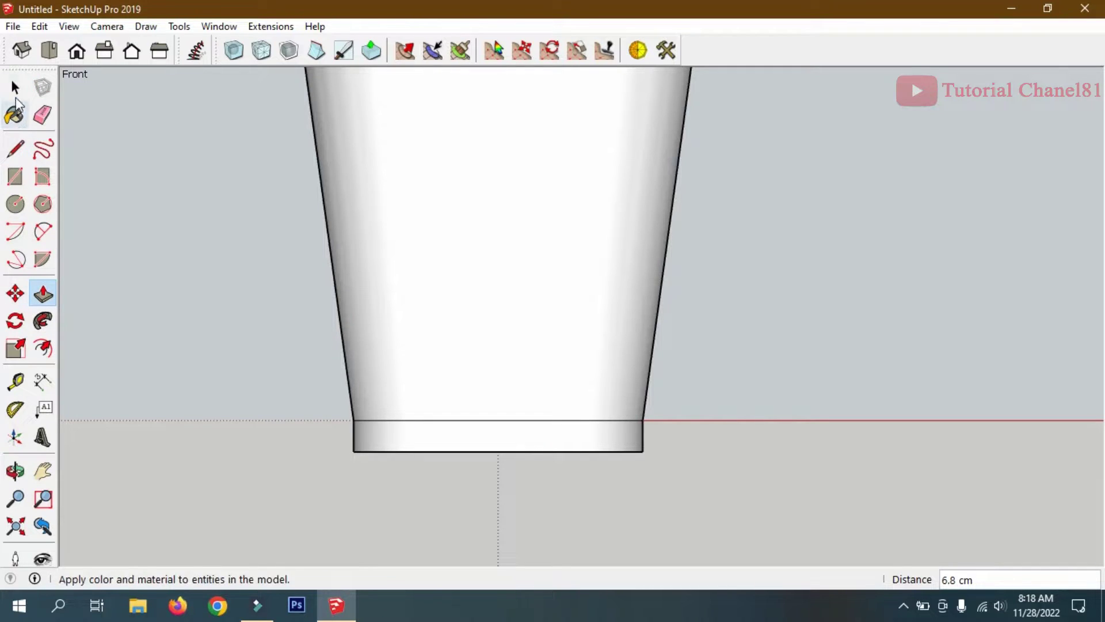
left_click(16, 87)
left_click_drag(335, 434, 696, 503)
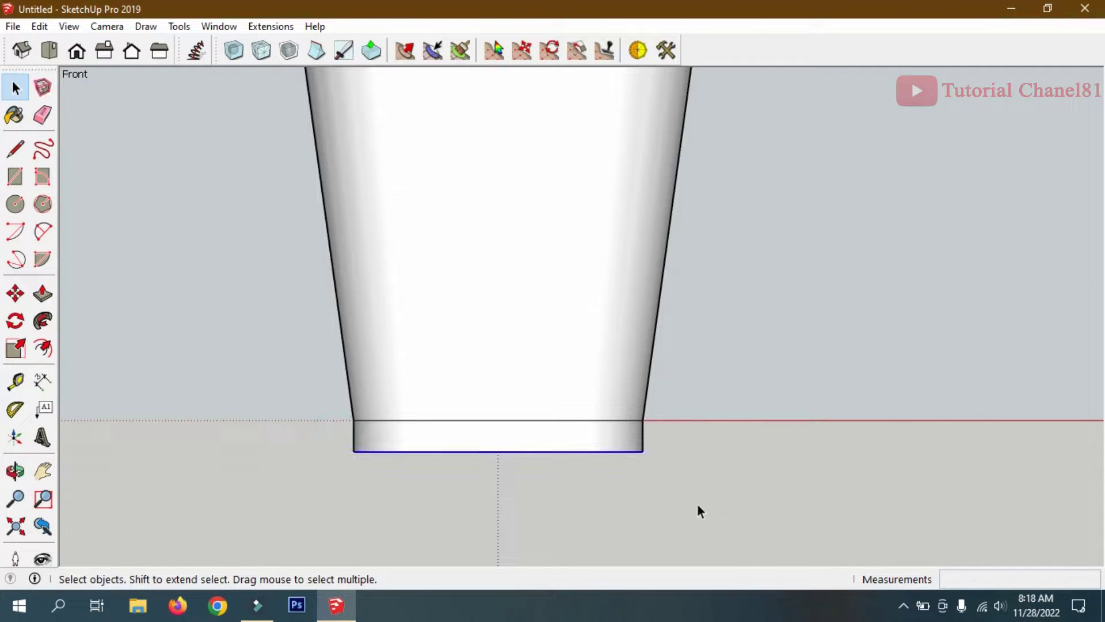
key("s")
left_click_drag(642, 451, 627, 450, "ctrl")
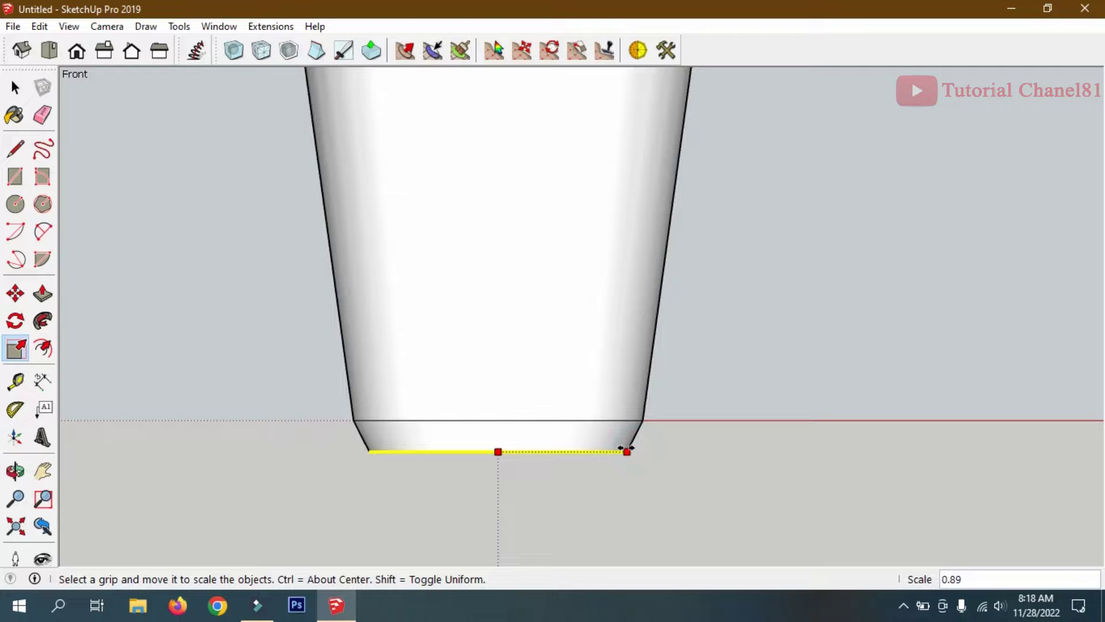
Extrude the base down 6.8 cm; a further 13.5 cm pull is undone
key("p")
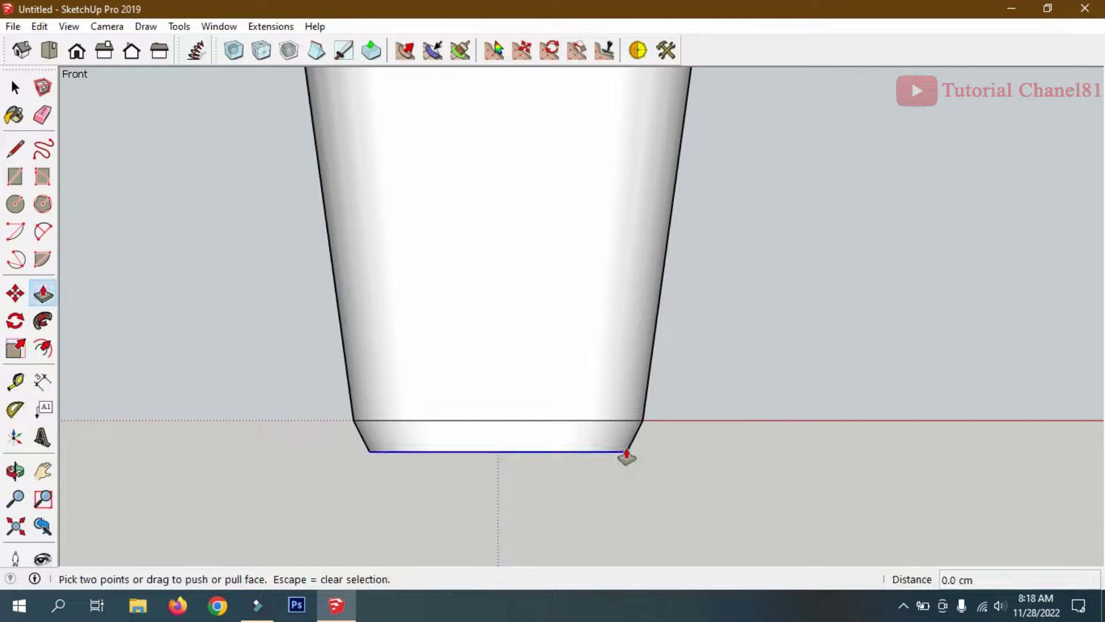
left_click(626, 456)
left_click(626, 455)
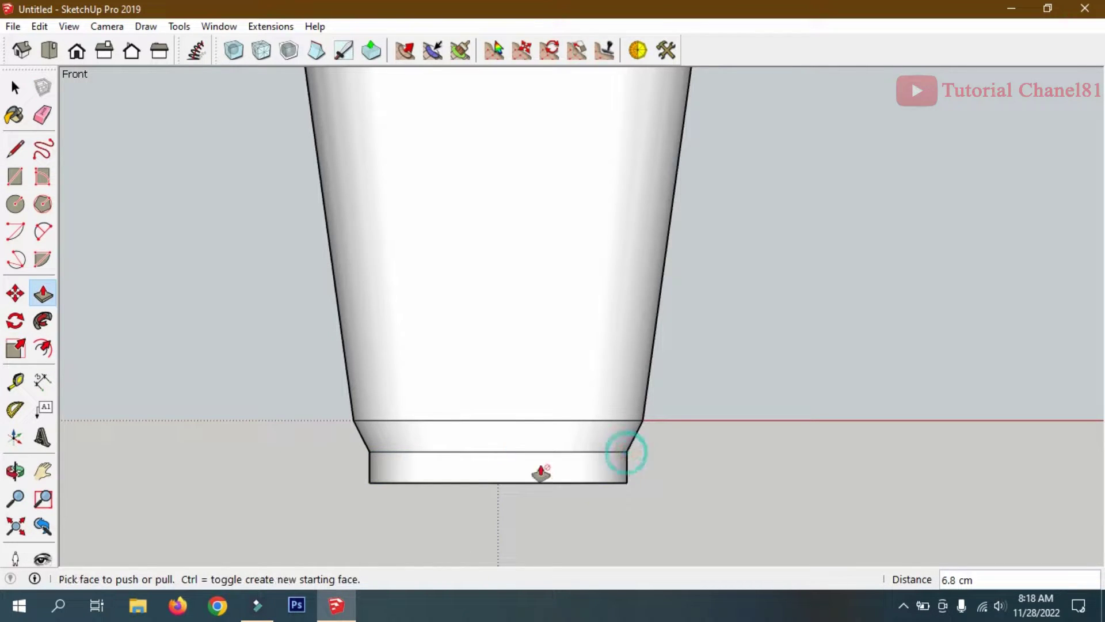
left_click(15, 88)
scroll(450, 423, "down", 1)
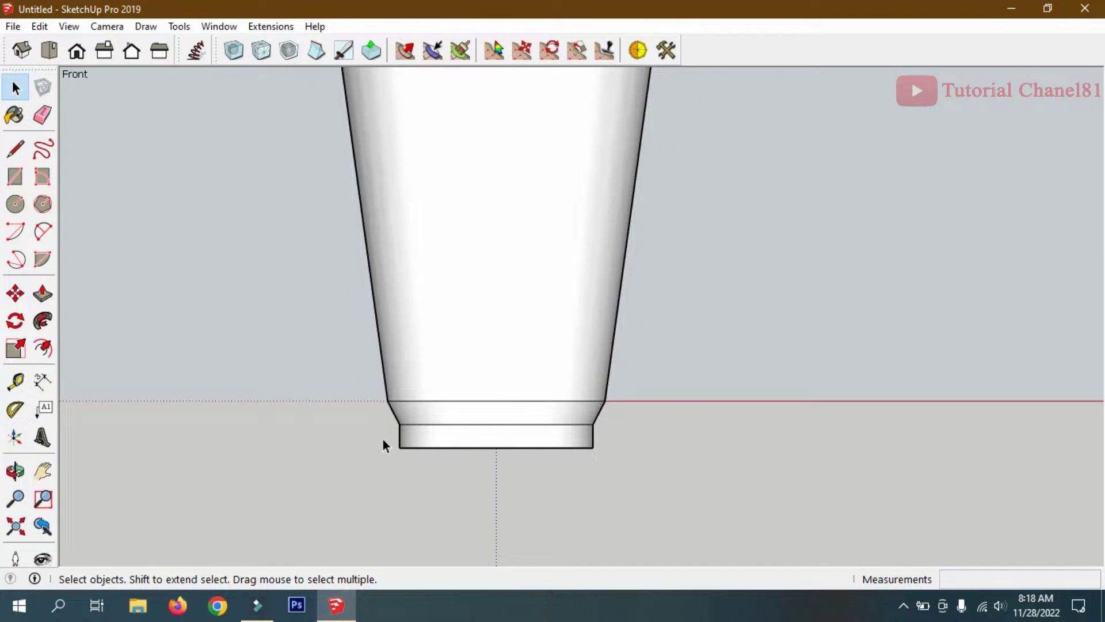
left_click_drag(382, 437, 605, 447)
key("p")
left_click(585, 448)
left_click(579, 457)
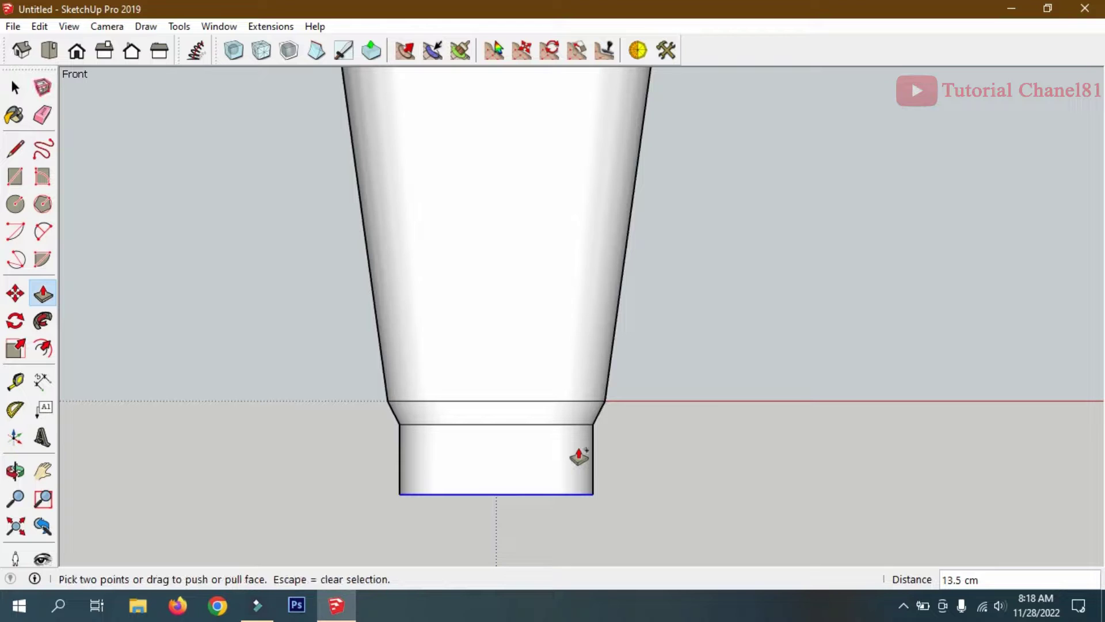
key("ctrl+z")
Scale the bottom edge inward slightly and pull it down into a thin step
left_click(15, 88)
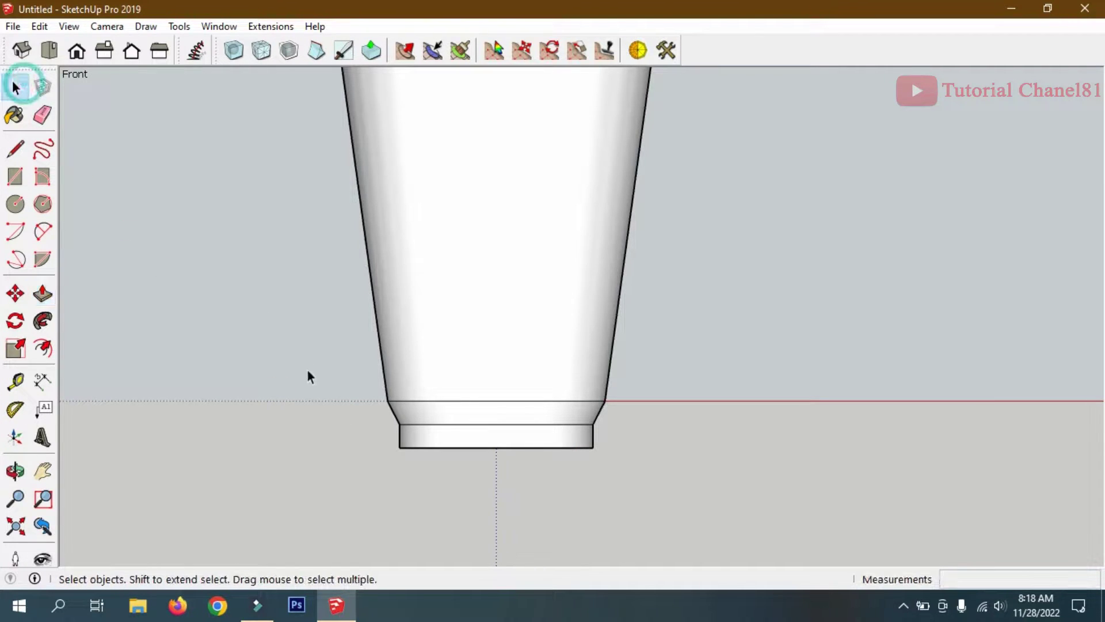
mouse_move(388, 437)
left_mouse_down()
mouse_move(535, 487)
mouse_move(645, 495)
left_mouse_up()
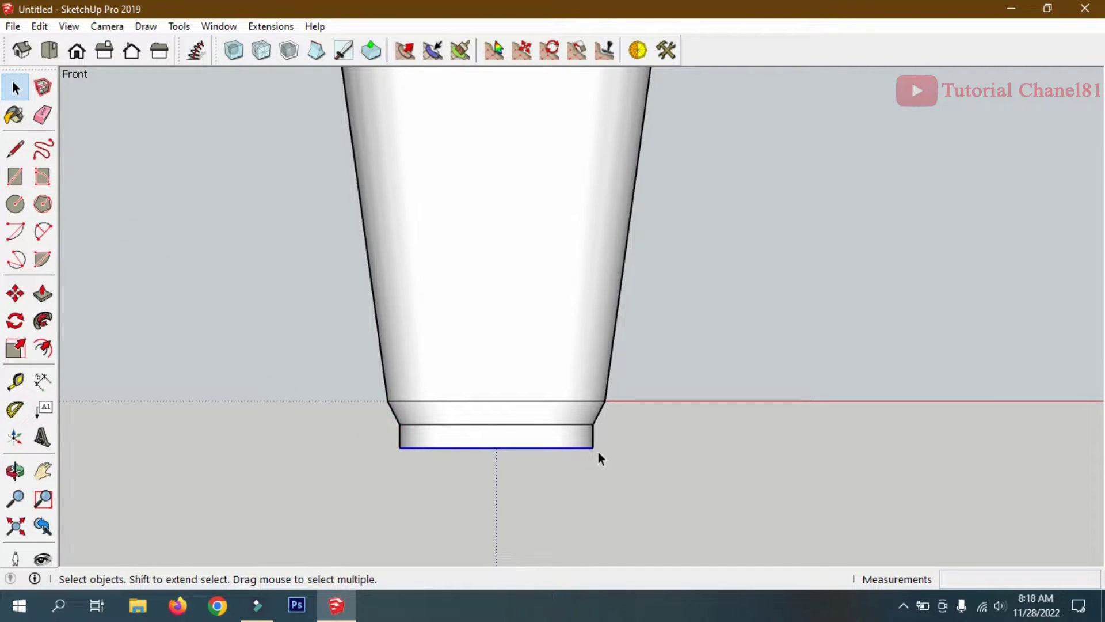
key("s")
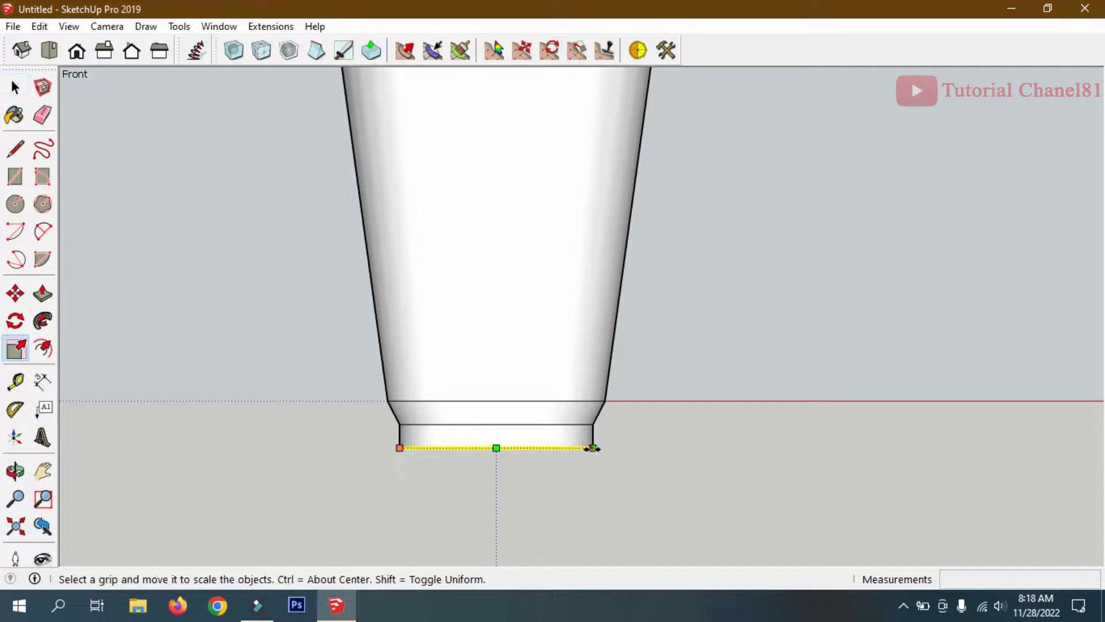
mouse_move(594, 448)
left_mouse_down()
mouse_move(569, 449)
mouse_move(567, 469)
left_mouse_up()
key("p")
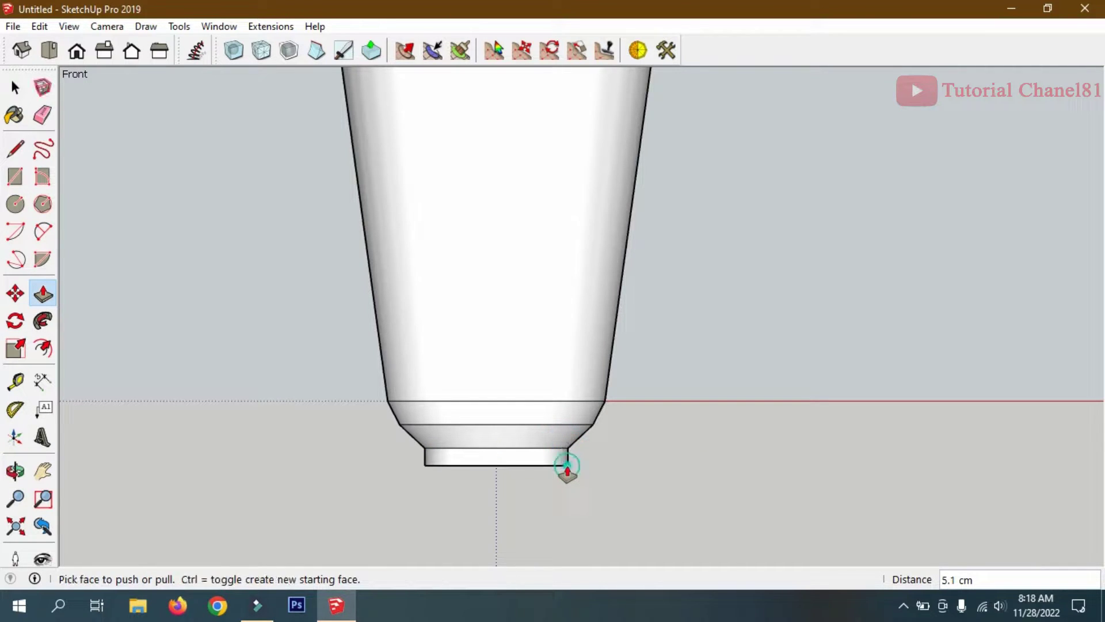
left_click(15, 88)
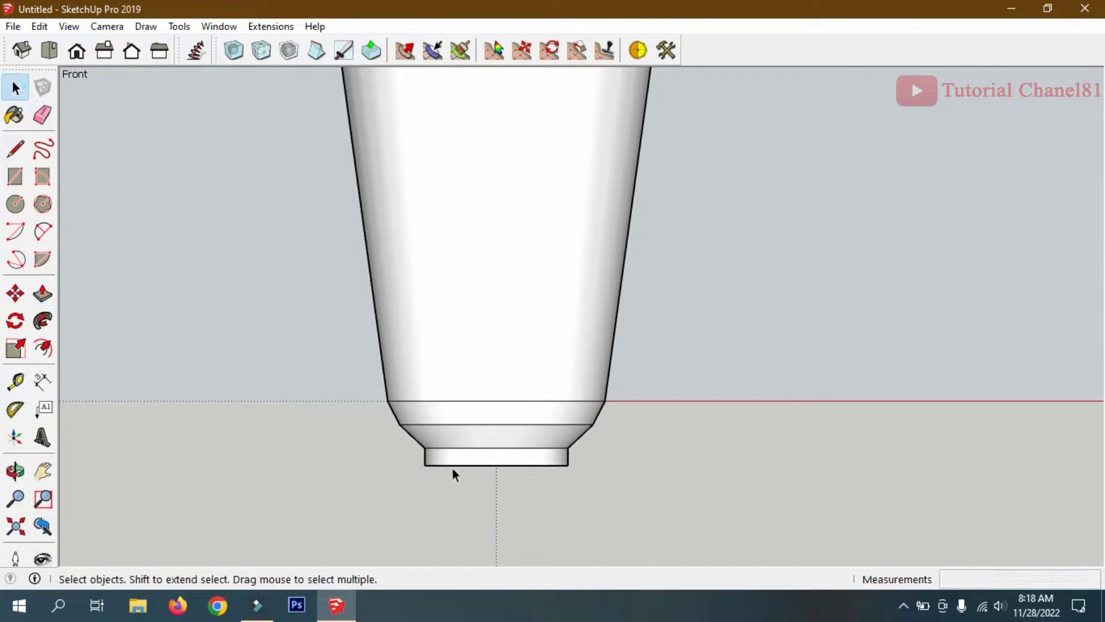
Scale the newest bottom edge down to half its width to form the tip
left_click_drag(409, 460, 613, 519)
key("s")
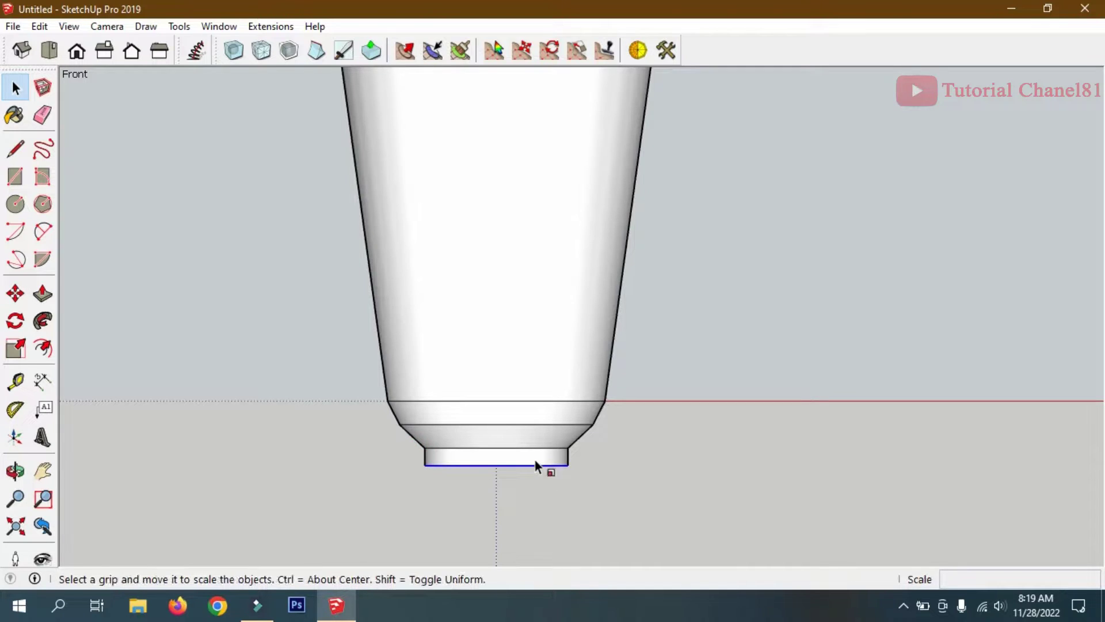
left_click_drag(568, 466, 533, 467)
scroll(548, 489, "down", 2)
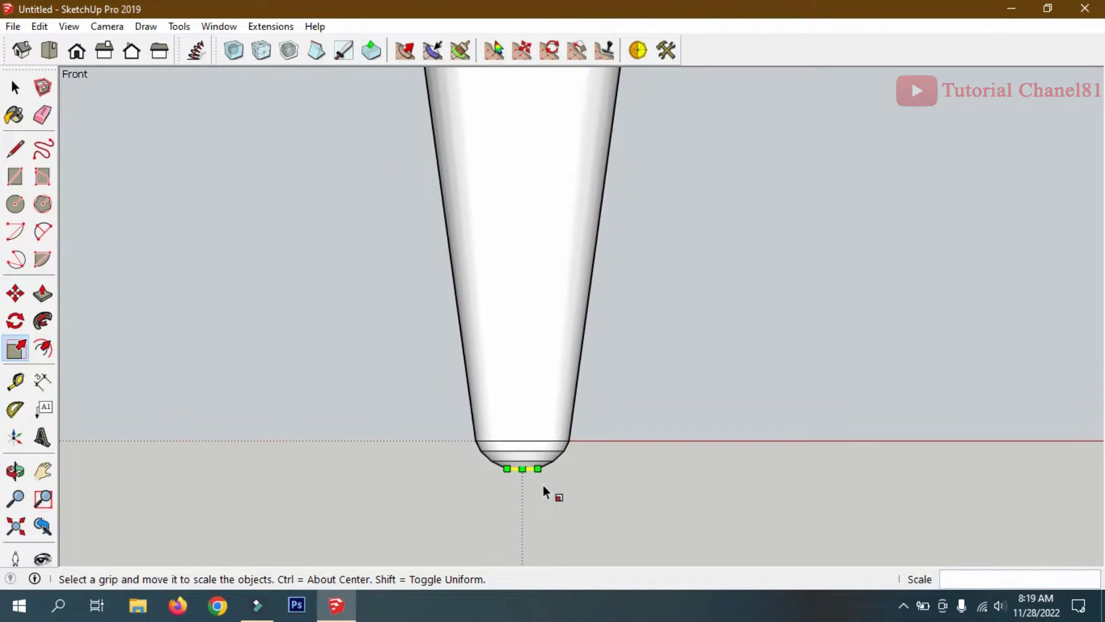
scroll(538, 495, "down", 2)
scroll(539, 496, "down", 2)
scroll(538, 496, "down", 1)
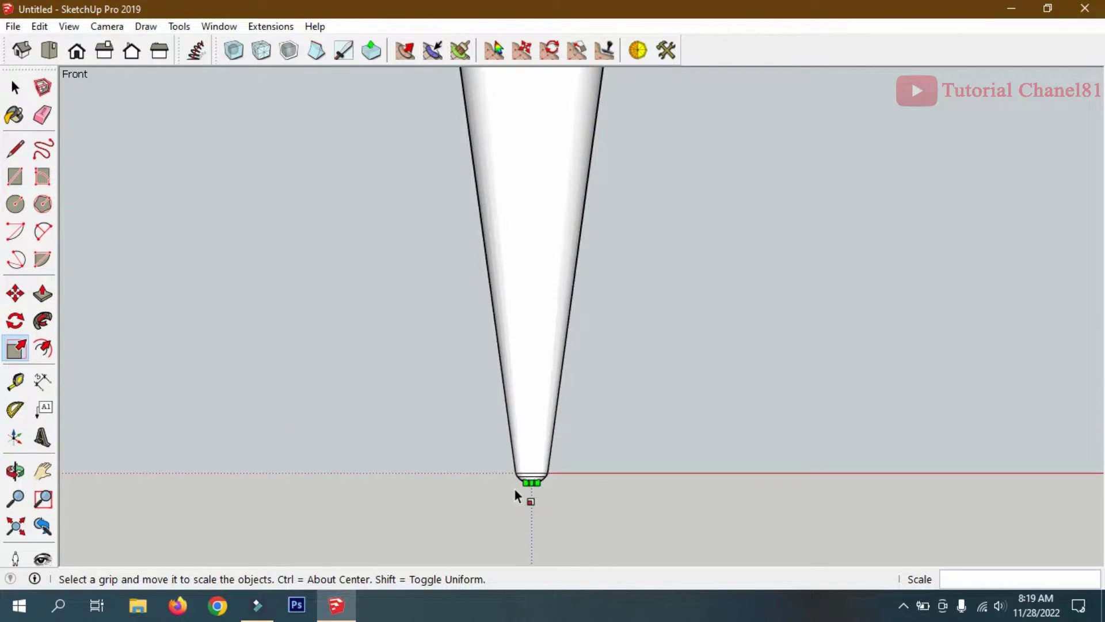
scroll(515, 489, "down", 2)
Orbit into perspective, delete the cone's top face, and right-click the selected cone
left_click(15, 470)
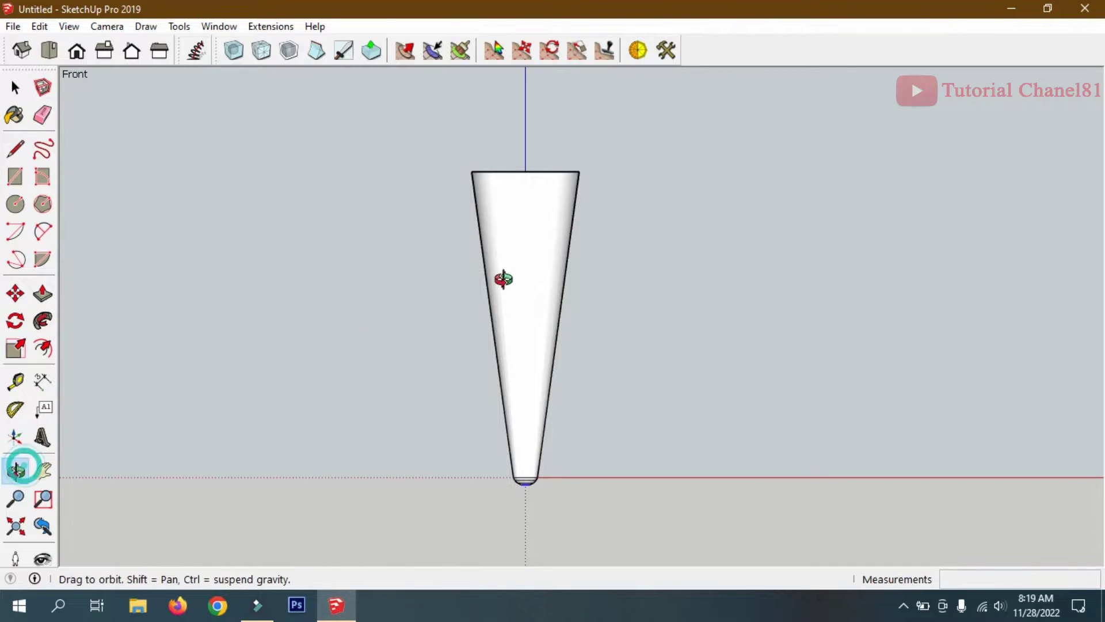
left_click_drag(503, 276, 416, 375)
left_click(13, 87)
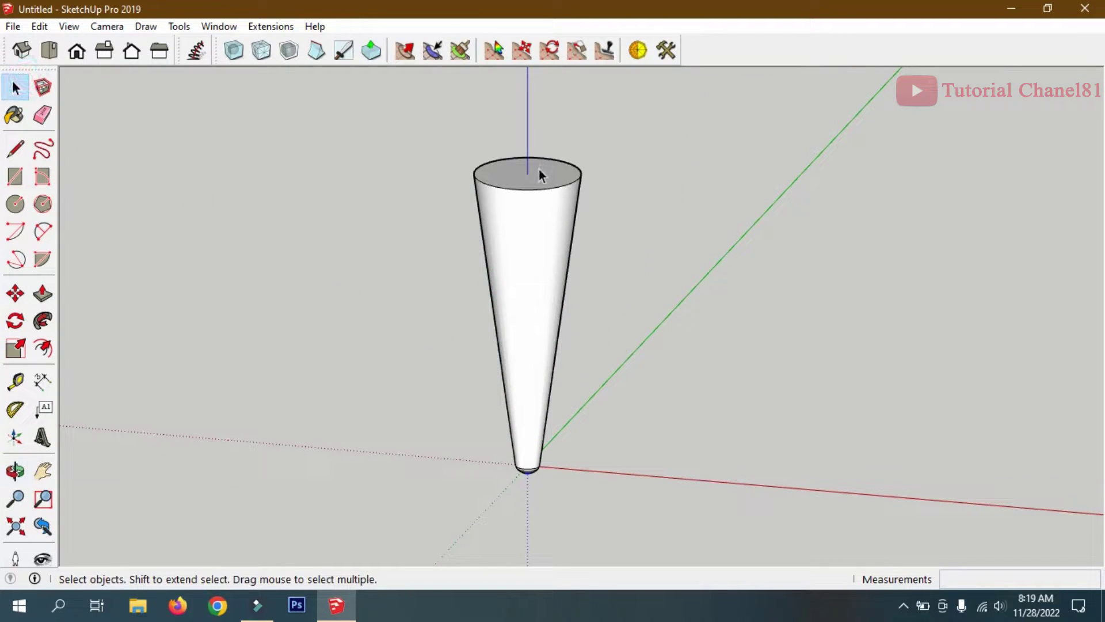
key("Delete")
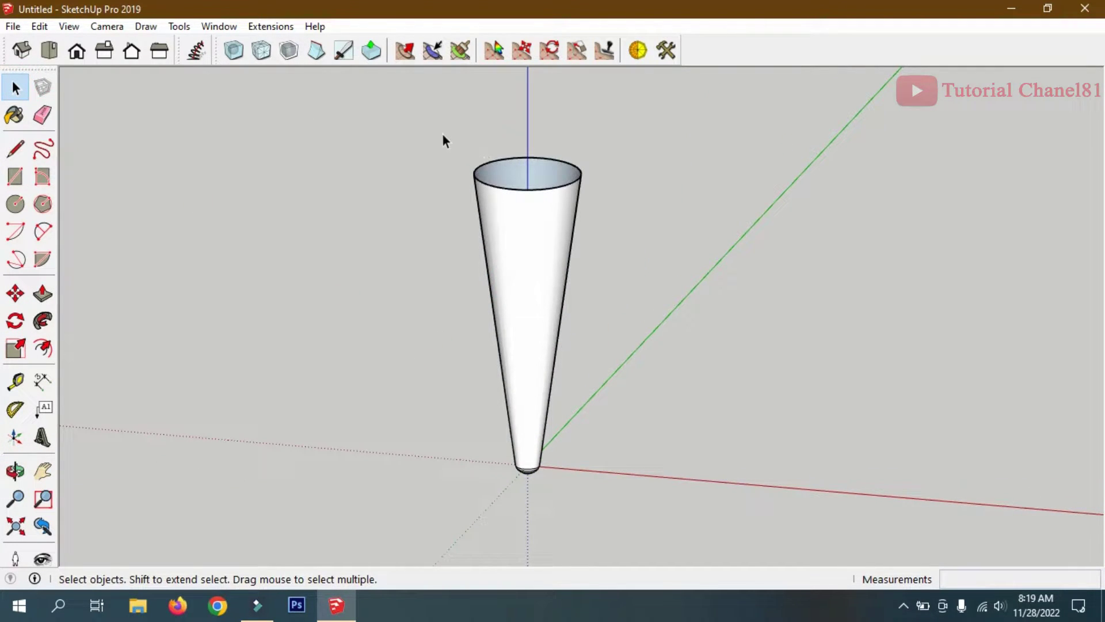
left_click_drag(442, 140, 703, 567)
right_click(516, 291)
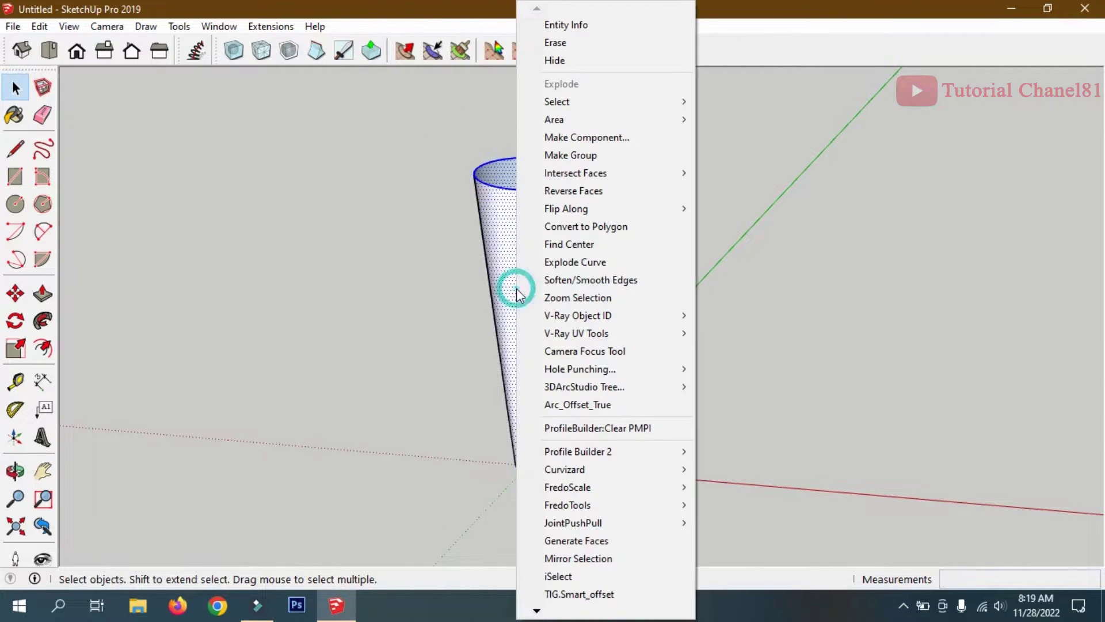
Make the cone a group and zoom out above it
left_click(569, 161)
left_click(13, 387)
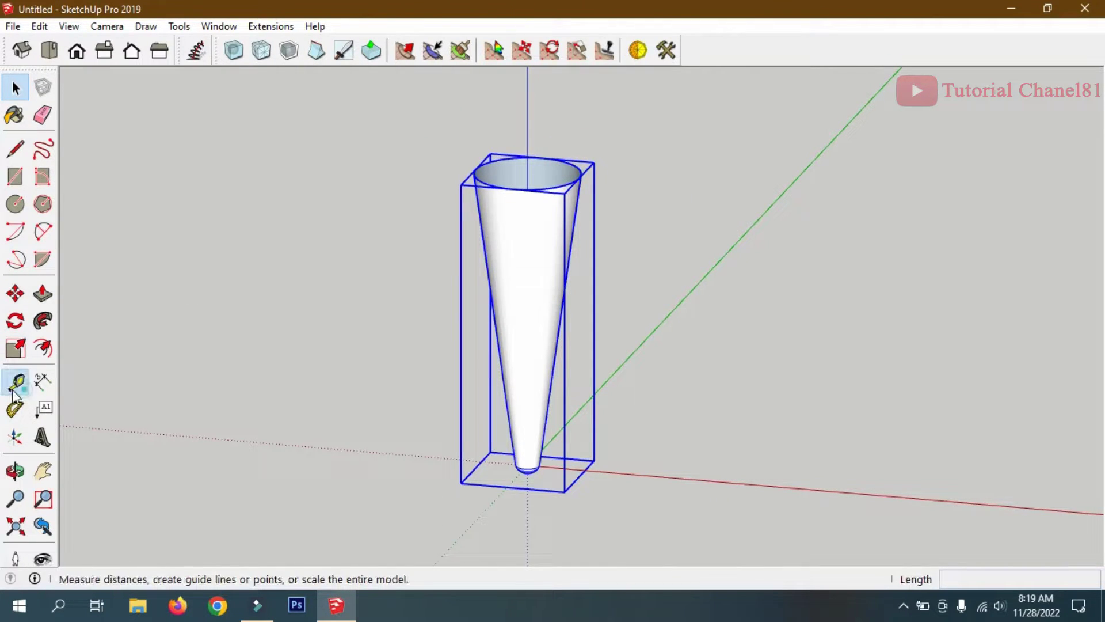
scroll(503, 474, "down", 1)
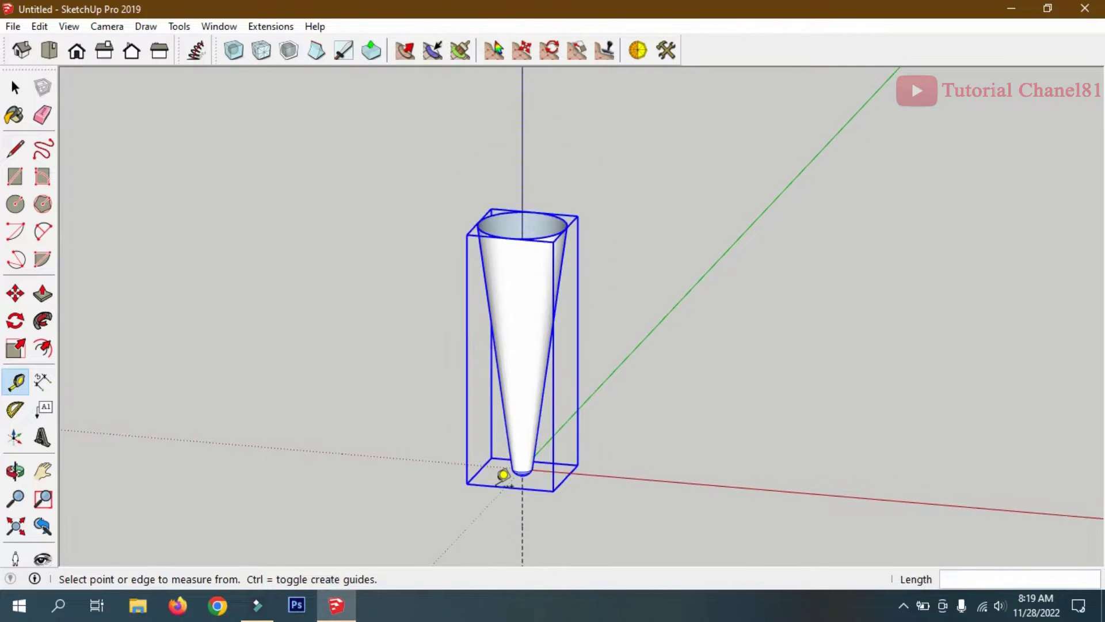
scroll(503, 475, "down", 1)
Draw a flat disc above the cone and an upright circle from its centre
left_click(16, 204)
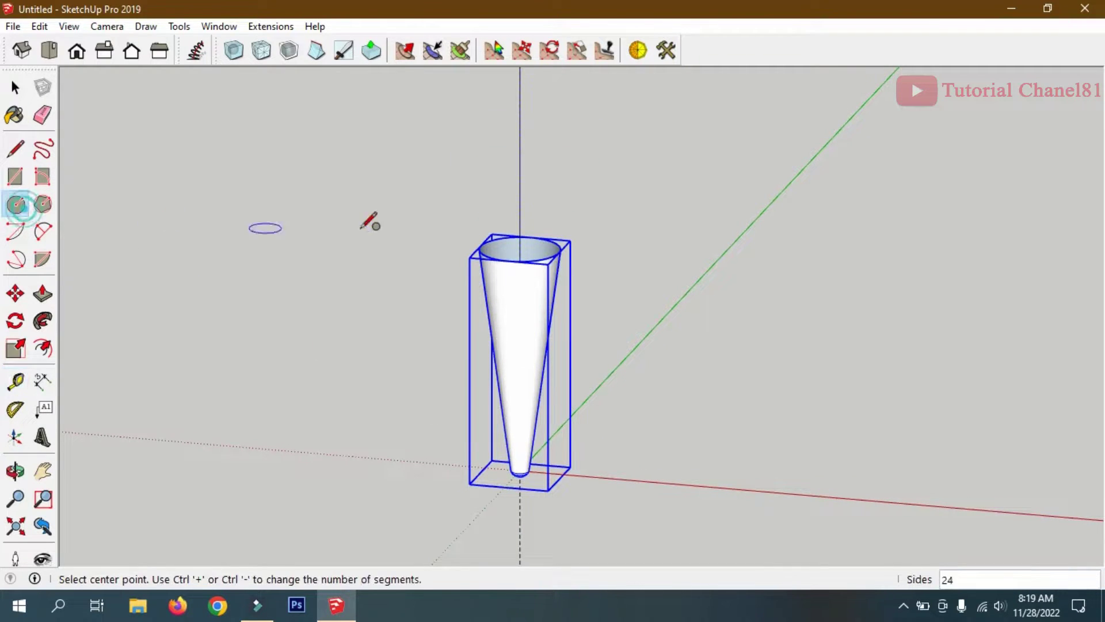
left_click(520, 224)
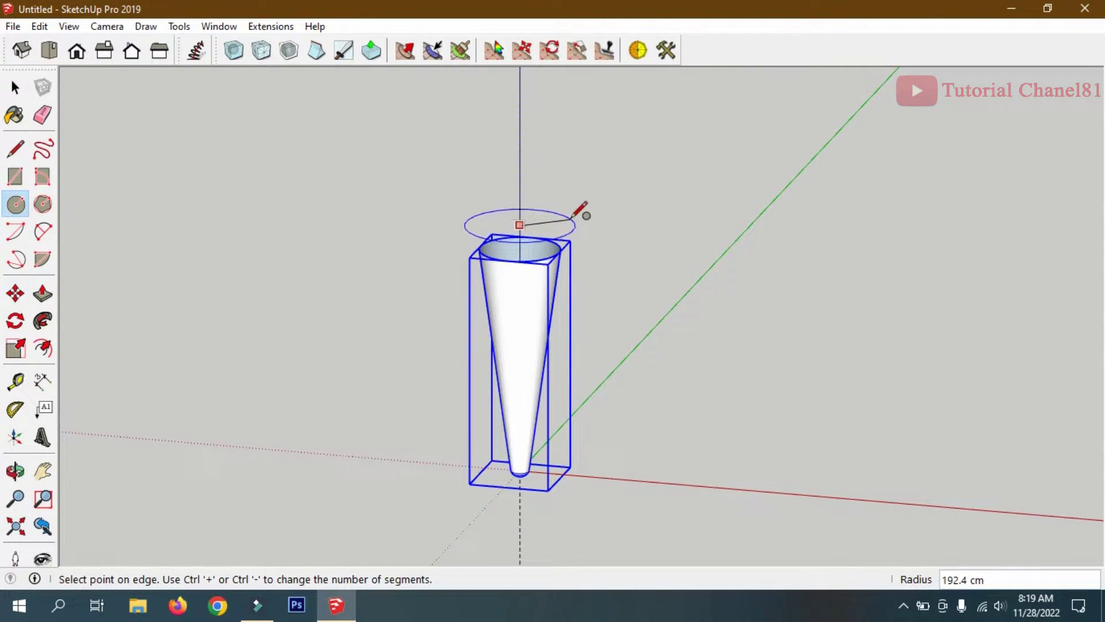
left_click(569, 217)
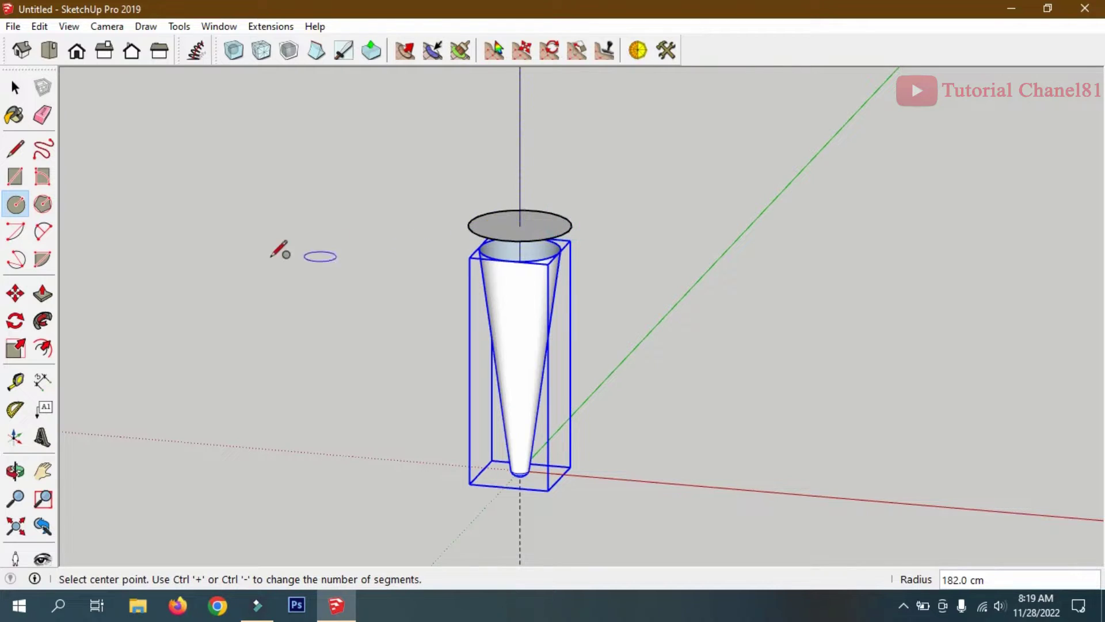
left_click(519, 225)
scroll(520, 225, "up", 3)
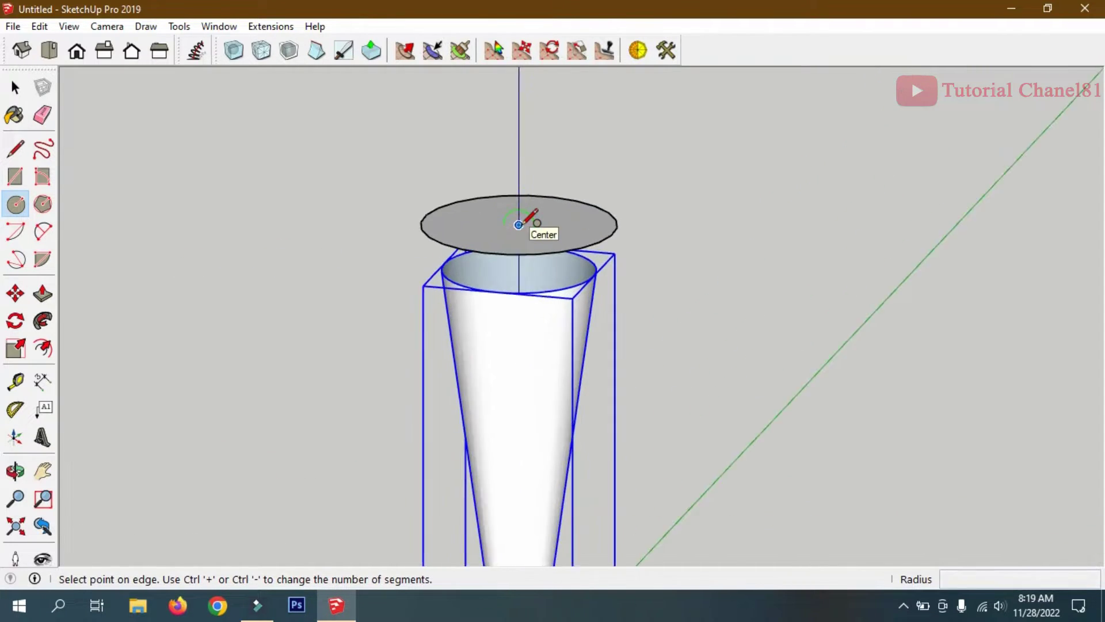
scroll(520, 224, "up", 1)
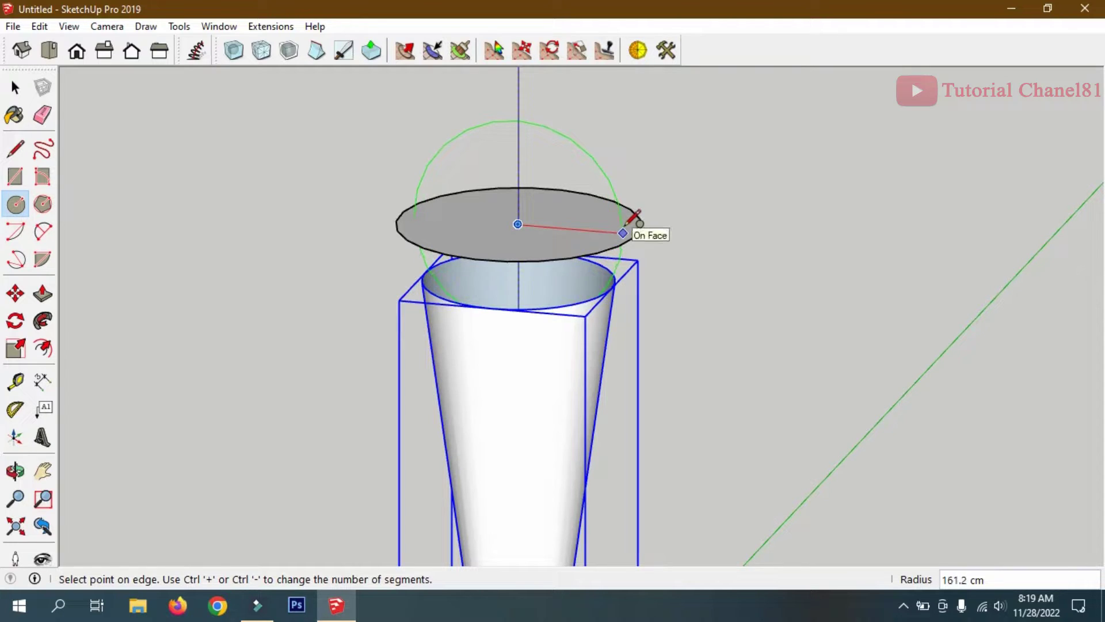
scroll(634, 217, "up", 1)
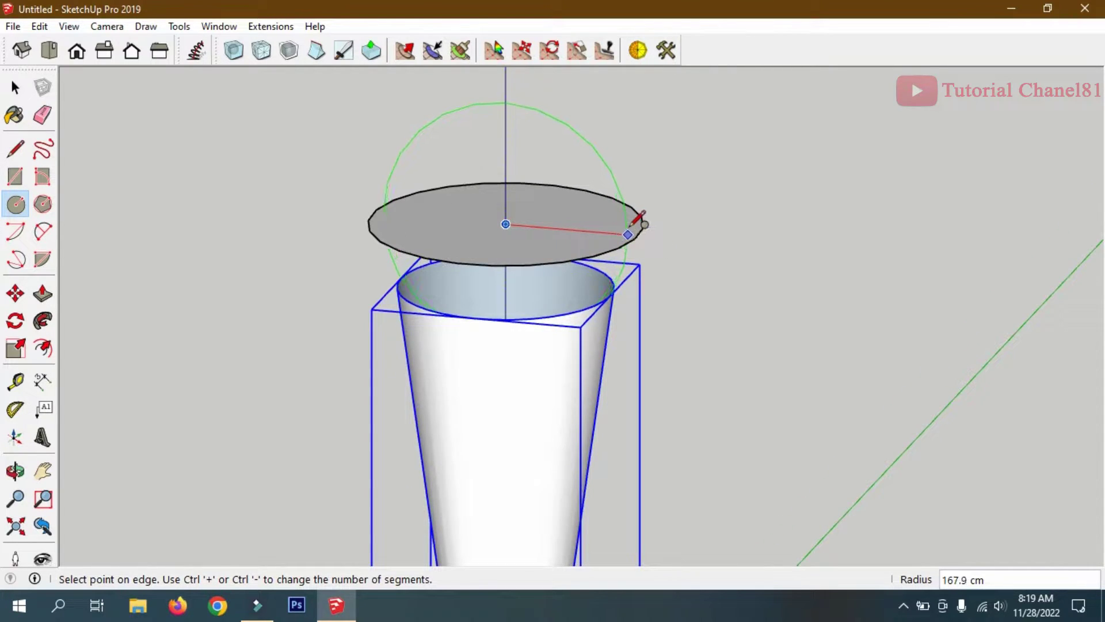
left_click(636, 218)
left_click(15, 87)
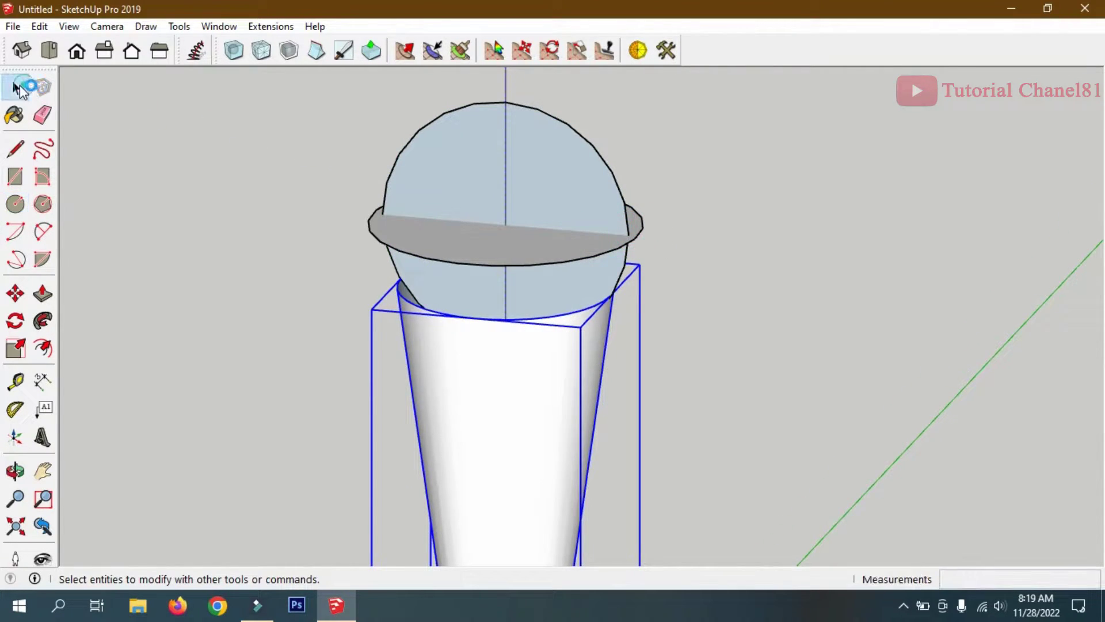
Give the upright circle 72 segments in Entity Info
left_click(395, 171)
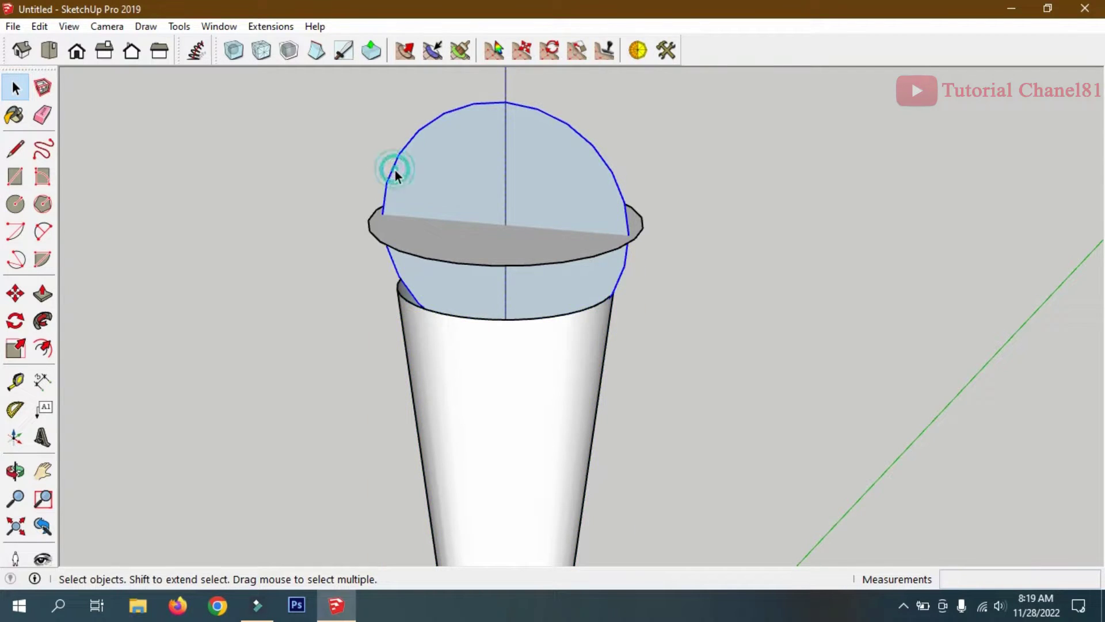
left_click(15, 115)
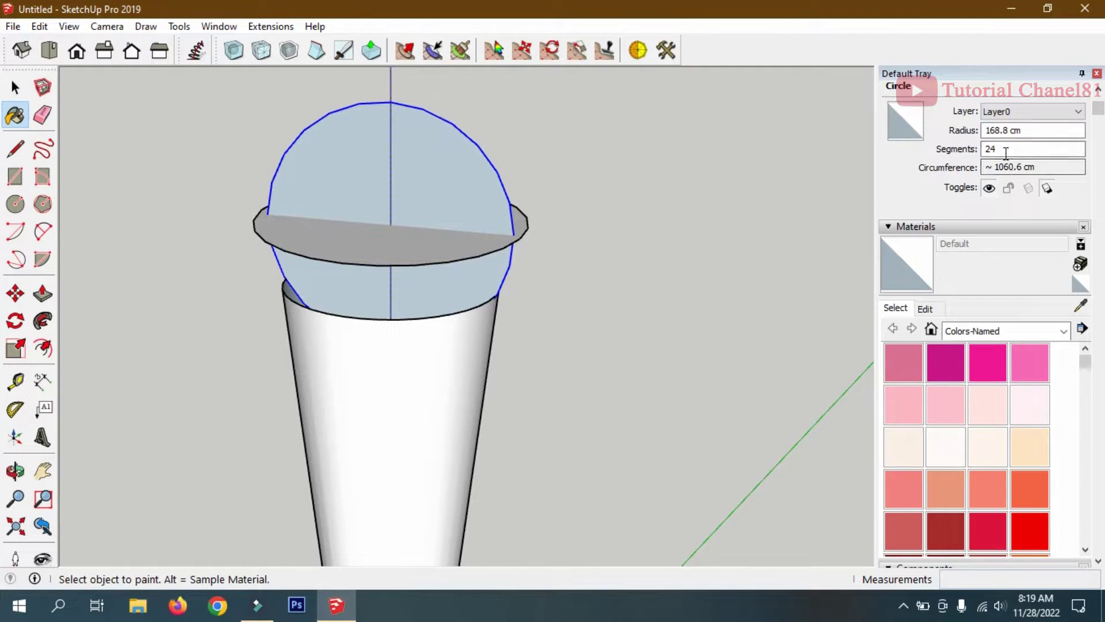
double_click(1001, 148)
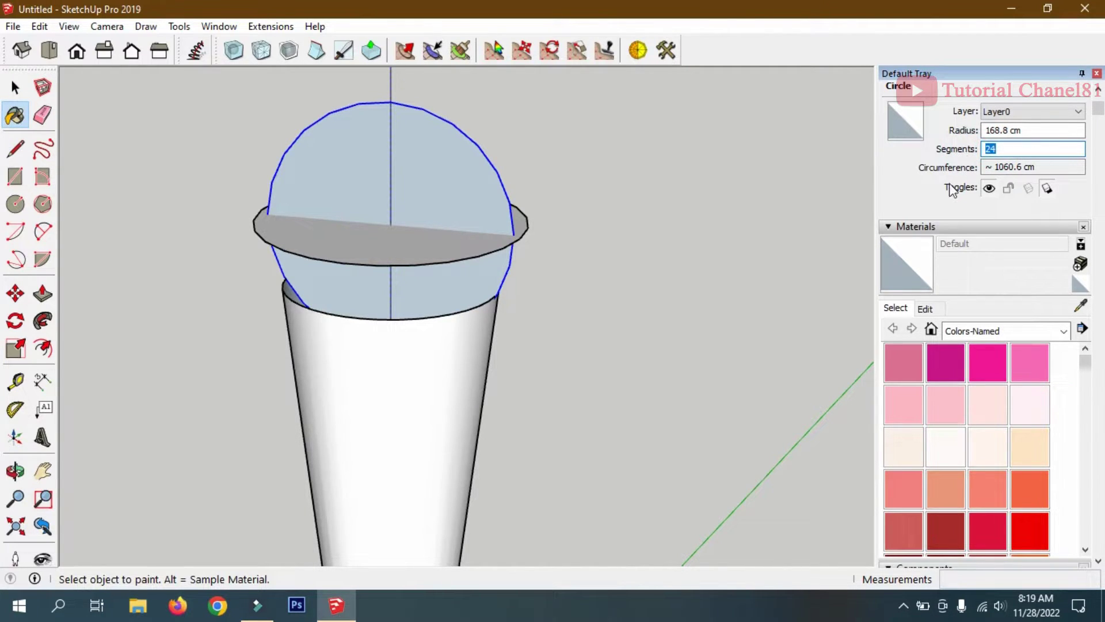
type("72")
key("Return")
Give the horizontal circle 72 segments as well
left_click(14, 90)
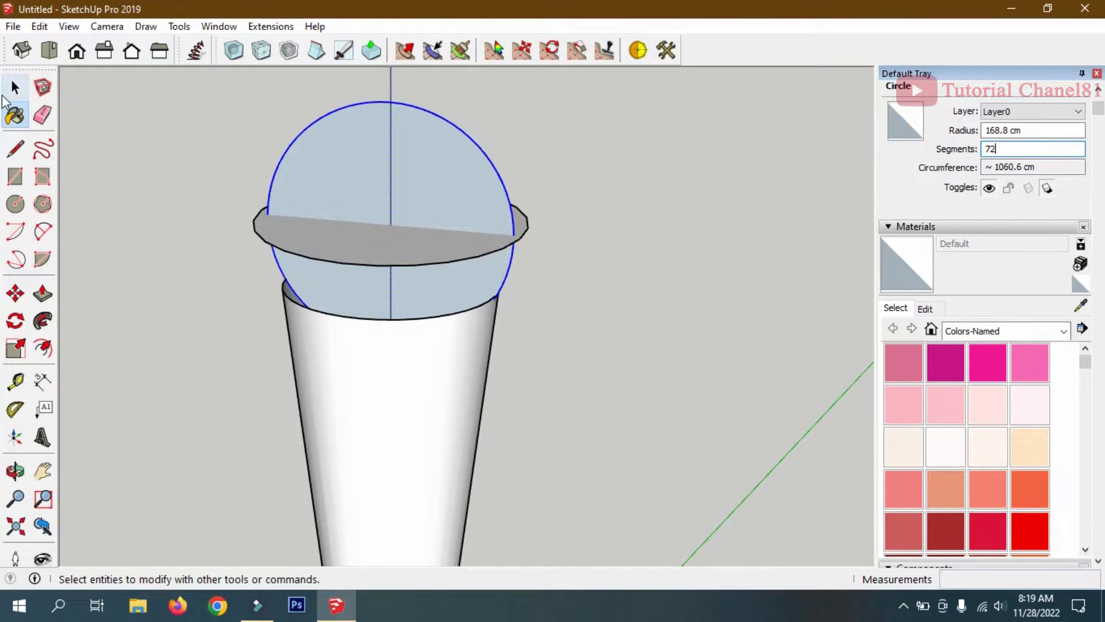
left_click(290, 256)
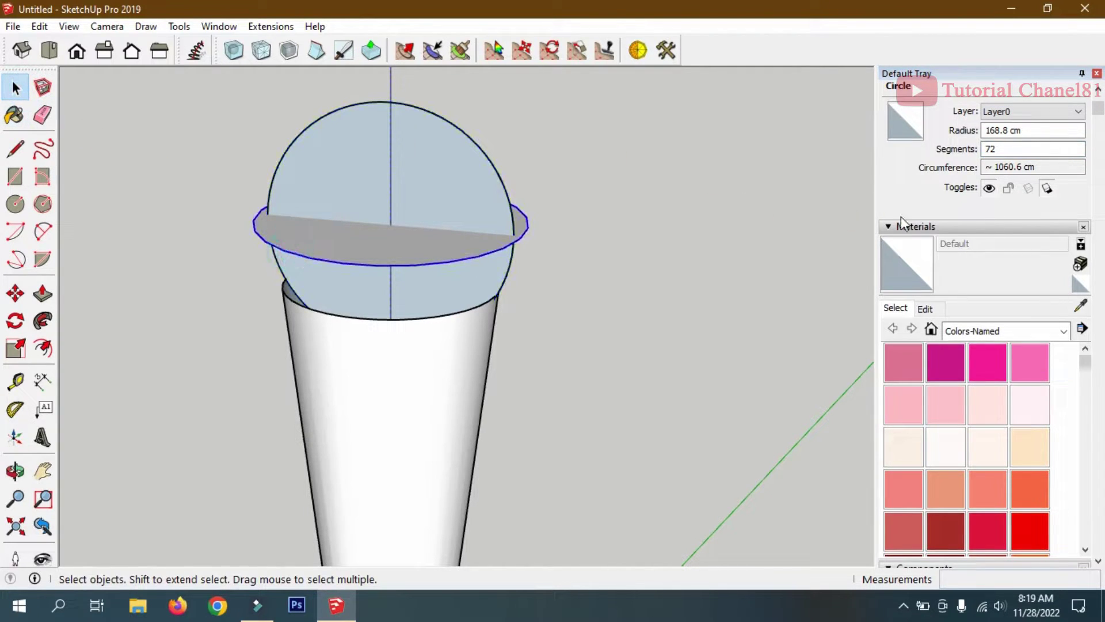
double_click(987, 150)
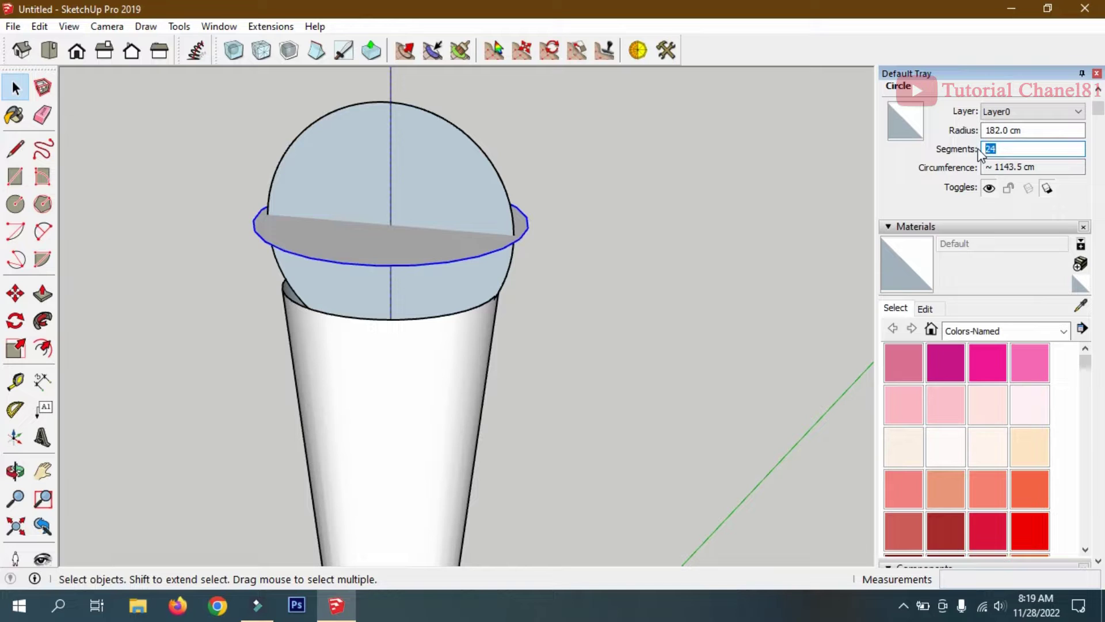
type("72")
key("Return")
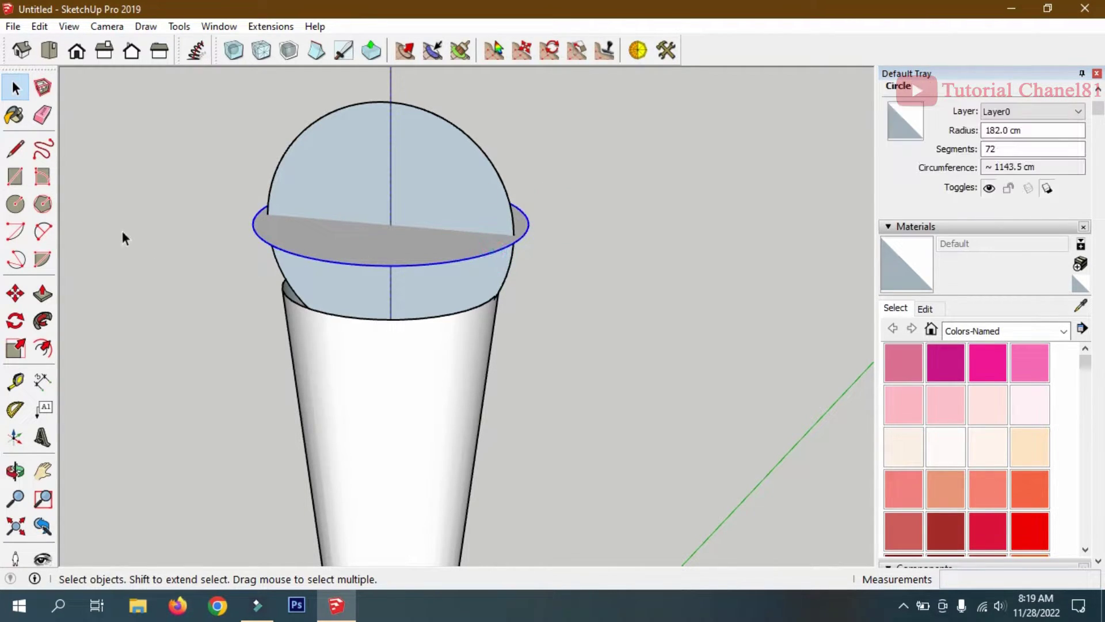
left_click(43, 320)
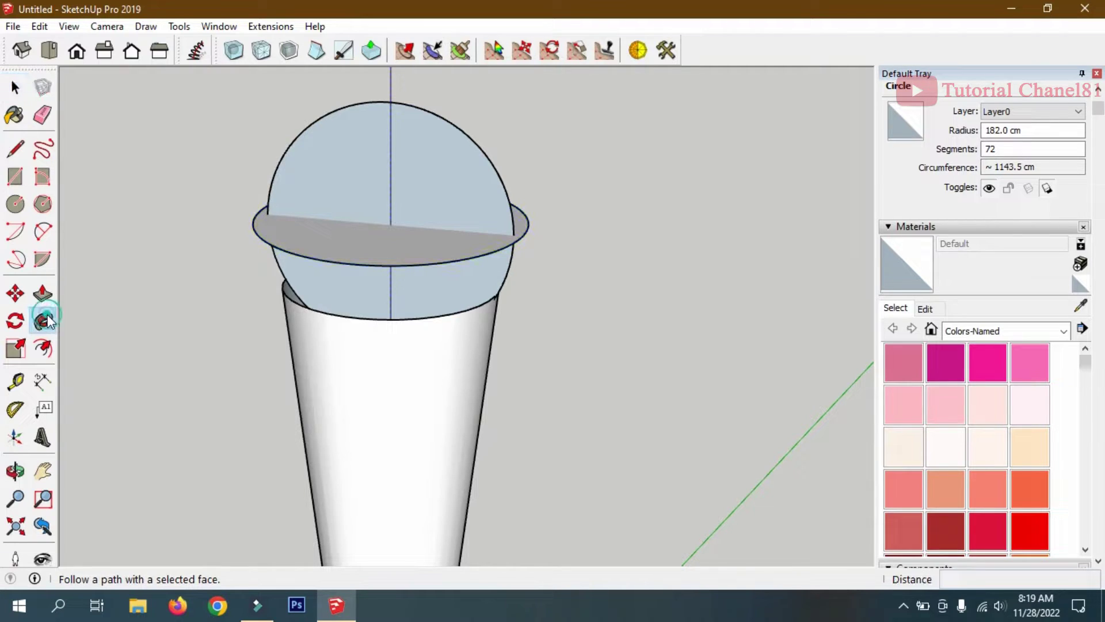
Sweep the circle face with Follow Me into a sphere and erase the leftover lip
left_click(340, 207)
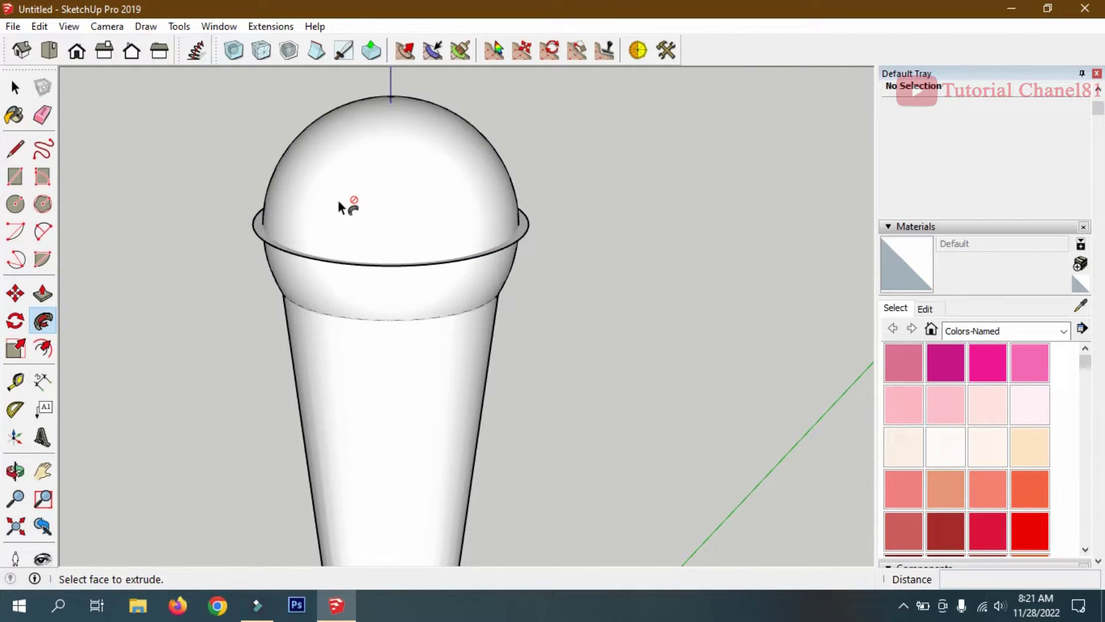
left_click(42, 114)
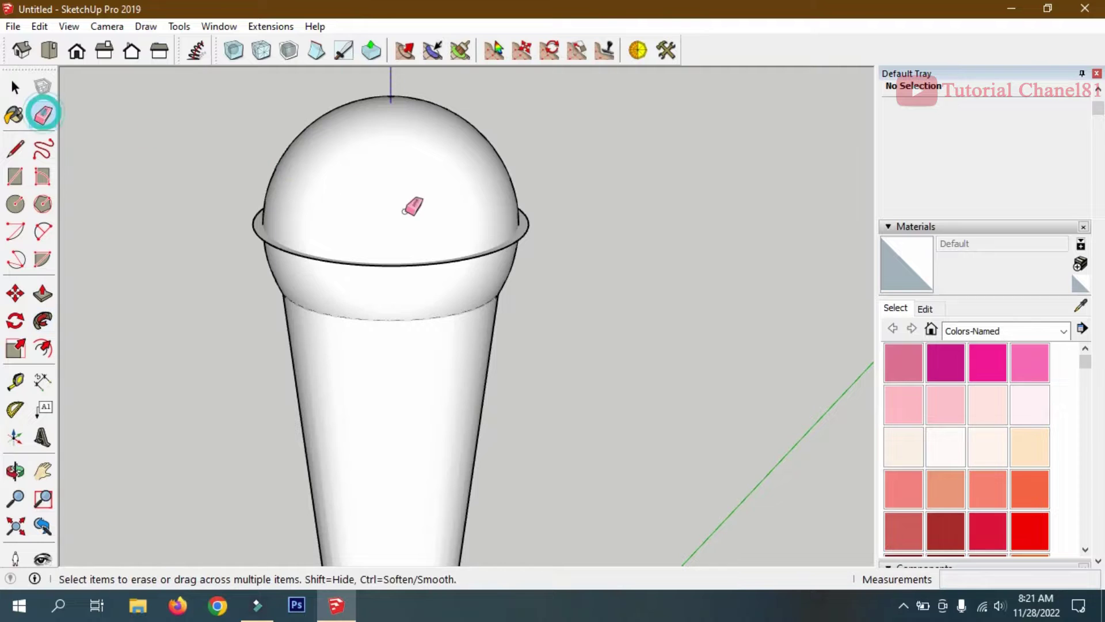
left_click(522, 229)
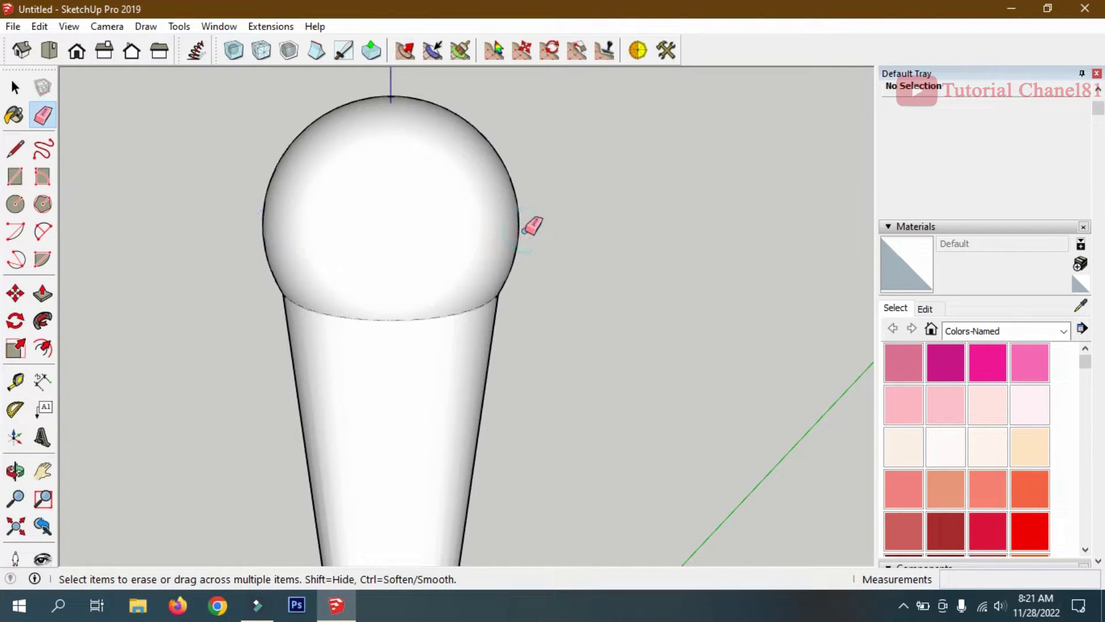
left_click(15, 471)
left_click_drag(387, 361, 551, 300)
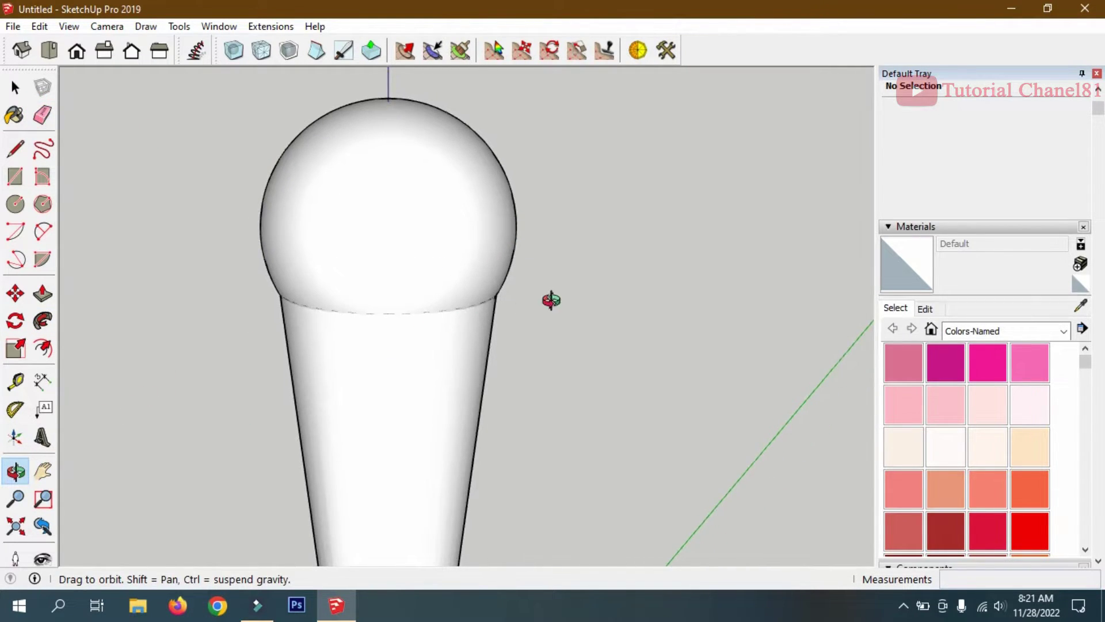
Switch to Front view, show hidden geometry, and dock the Artisan toolbar
left_click(104, 51)
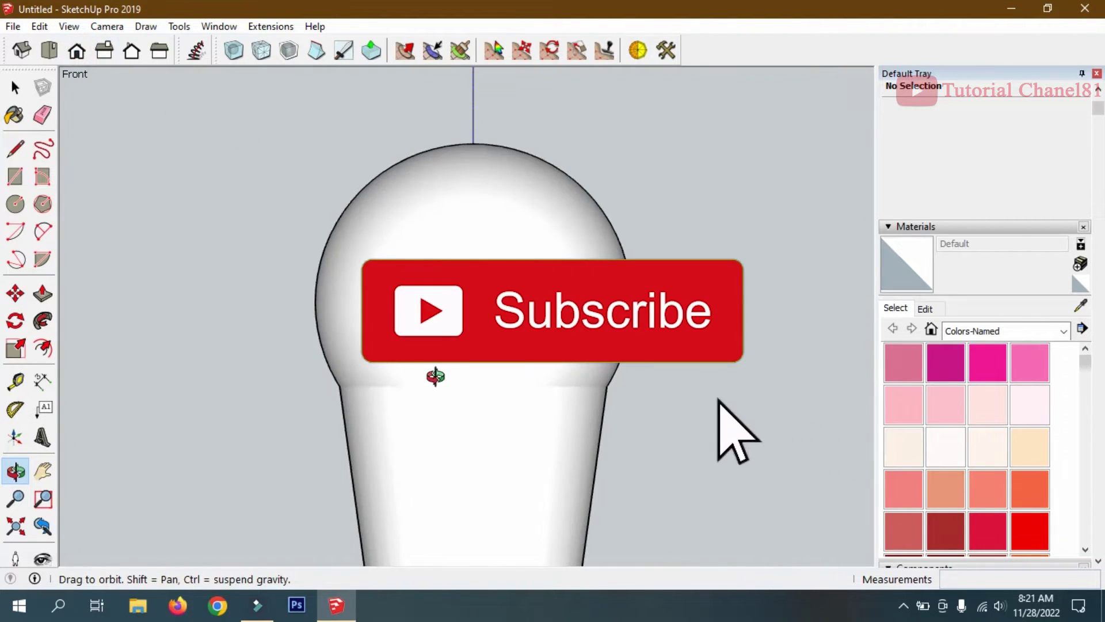
left_click(69, 26)
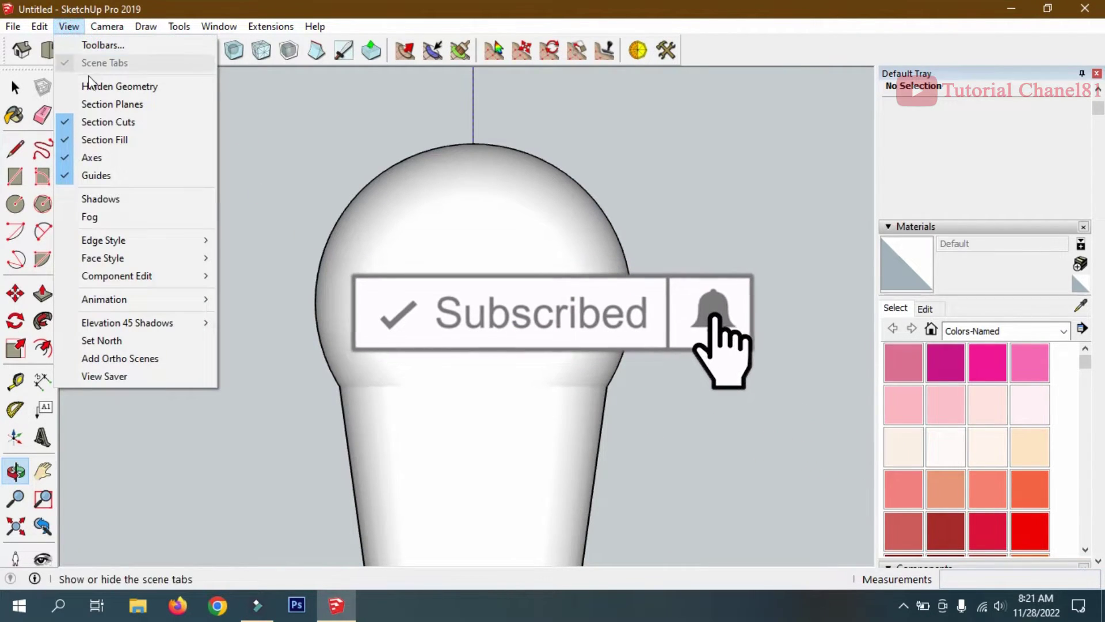
left_click(88, 87)
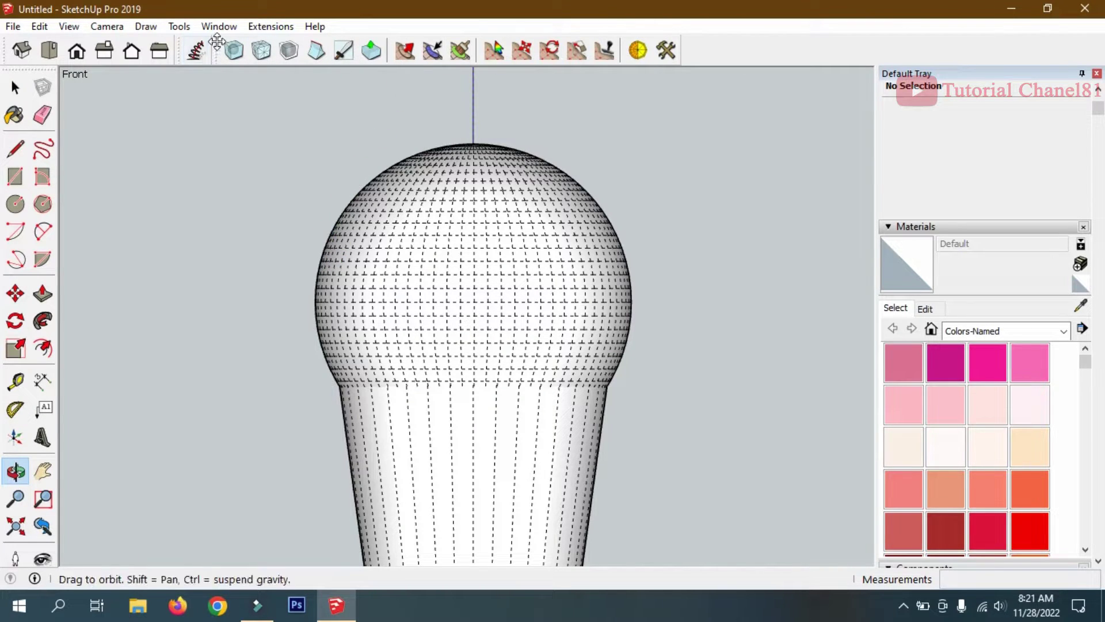
mouse_move(219, 50)
left_mouse_down()
mouse_move(217, 106)
mouse_move(239, 95)
left_mouse_up()
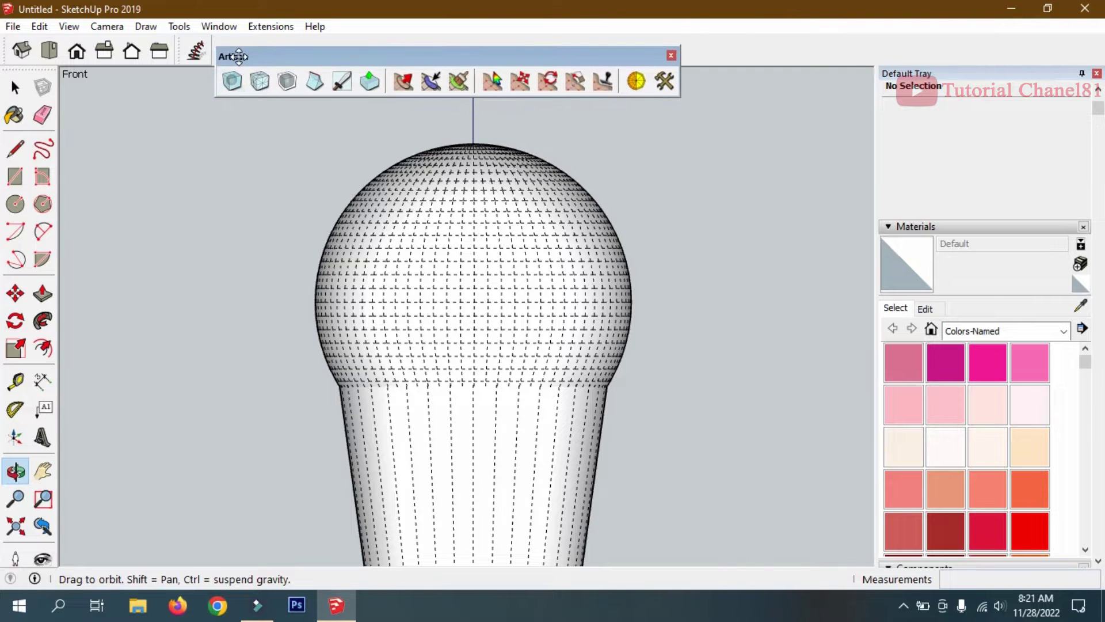
left_click_drag(221, 94, 236, 50)
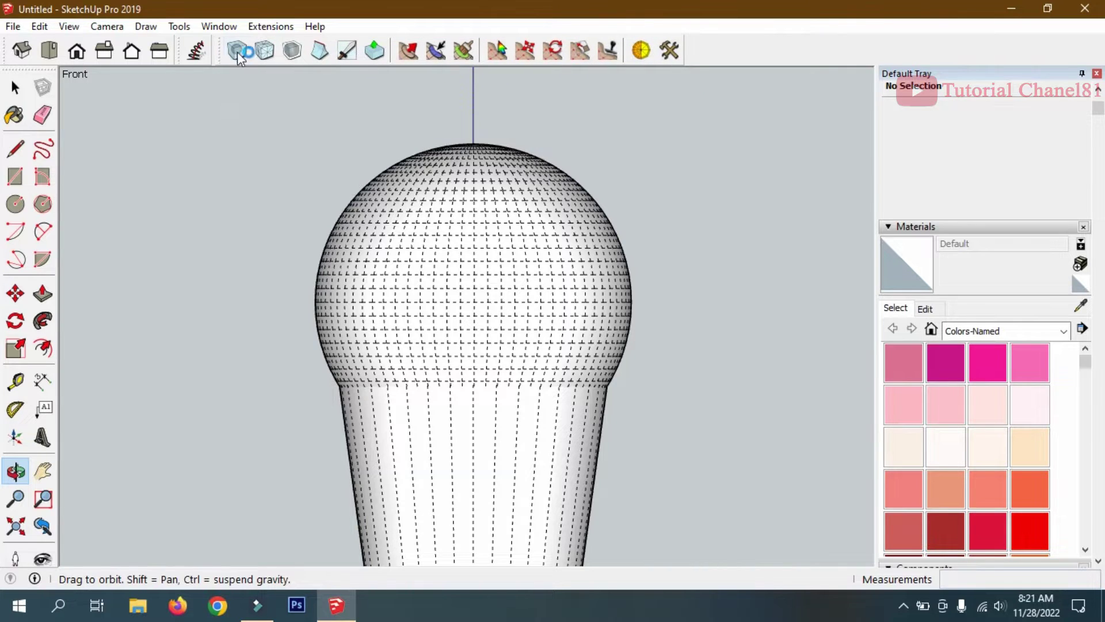
Set the Artisan Sculpt Brush to about 89 cm and push in the scoop's lower part
left_click(415, 57)
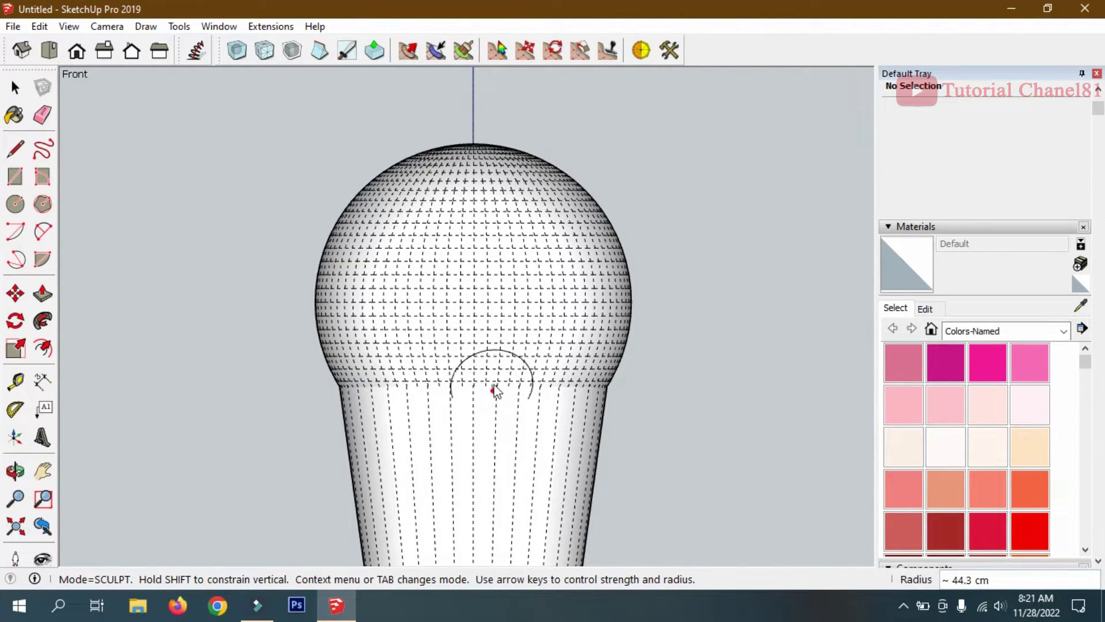
key("Right")
key("Right")
key("Right")
key("Right")
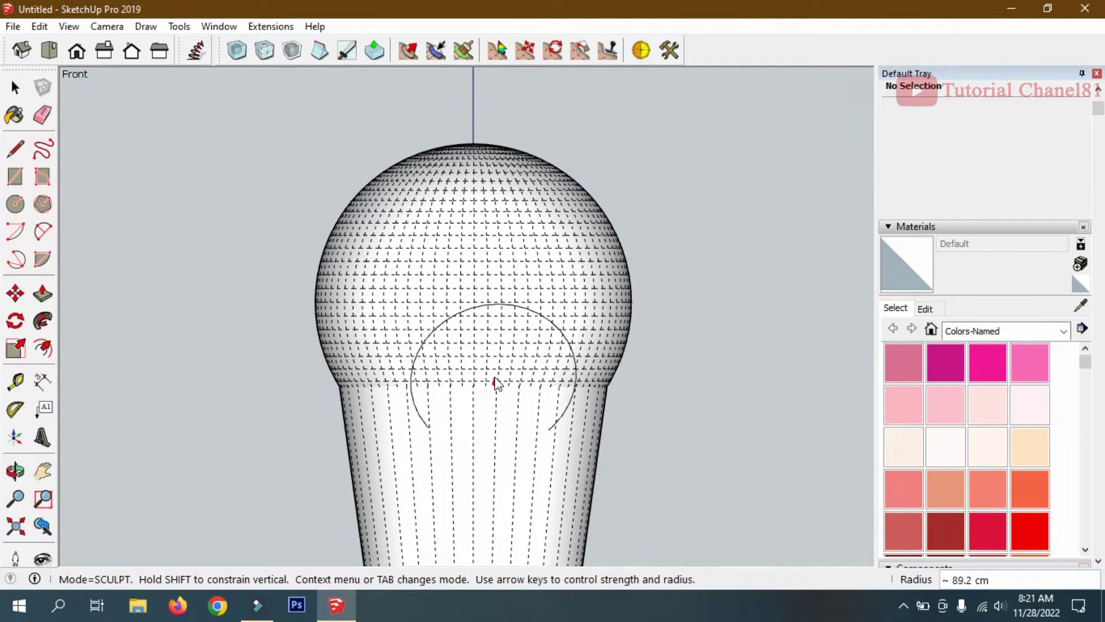
key("Right")
key("Right")
key("Right")
left_click_drag(443, 370, 580, 385)
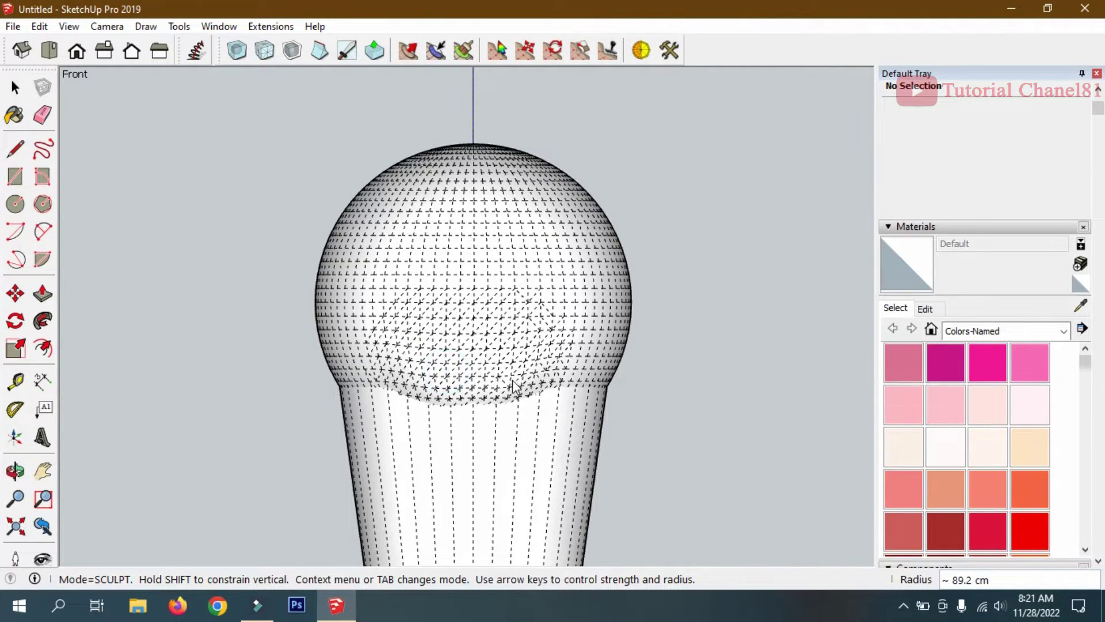
mouse_move(585, 383)
middle_mouse_down()
mouse_move(506, 384)
mouse_move(353, 361)
middle_mouse_up()
left_click_drag(412, 329, 461, 340)
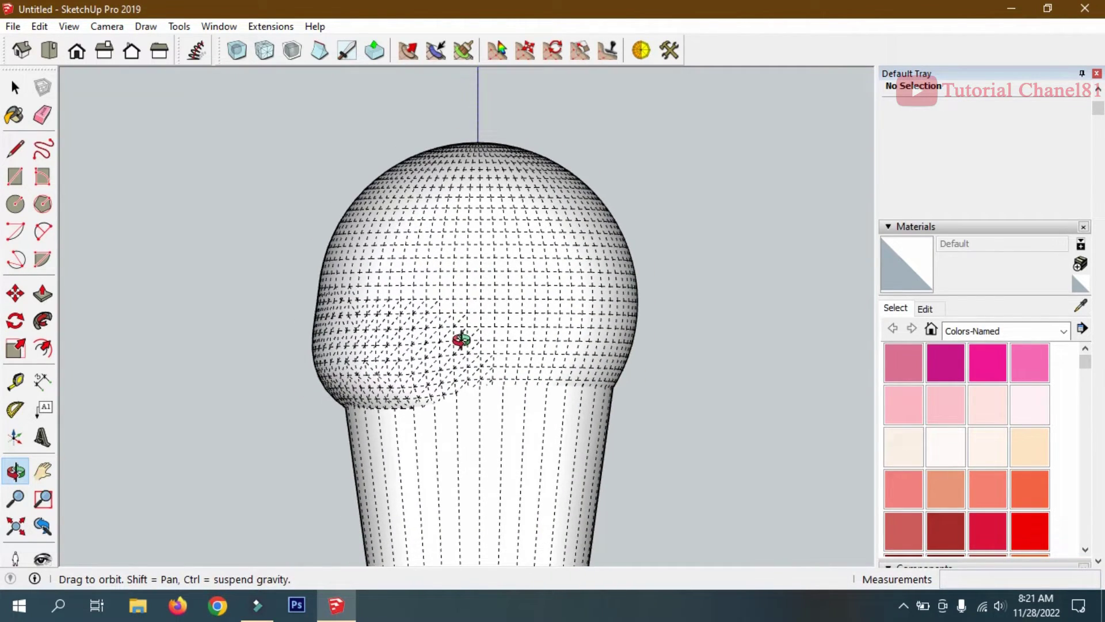
Bulge the scoop's lower edge outward and down over the cone rim
left_click(408, 50)
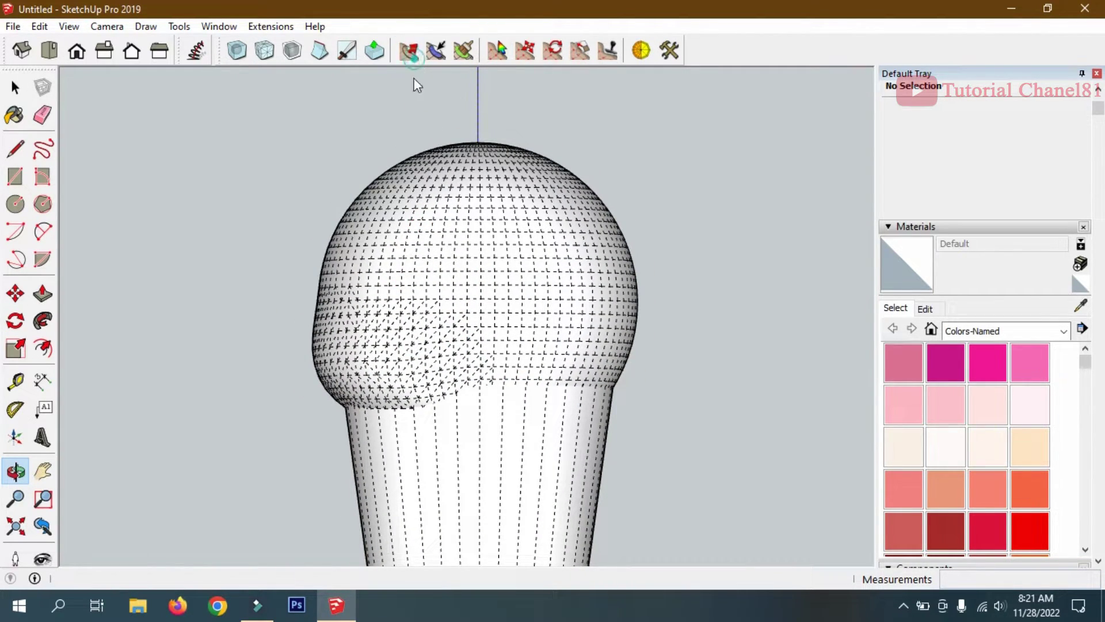
mouse_move(458, 345)
left_mouse_down()
mouse_move(492, 416)
mouse_move(523, 442)
mouse_move(537, 426)
mouse_move(414, 420)
mouse_move(358, 436)
left_mouse_up()
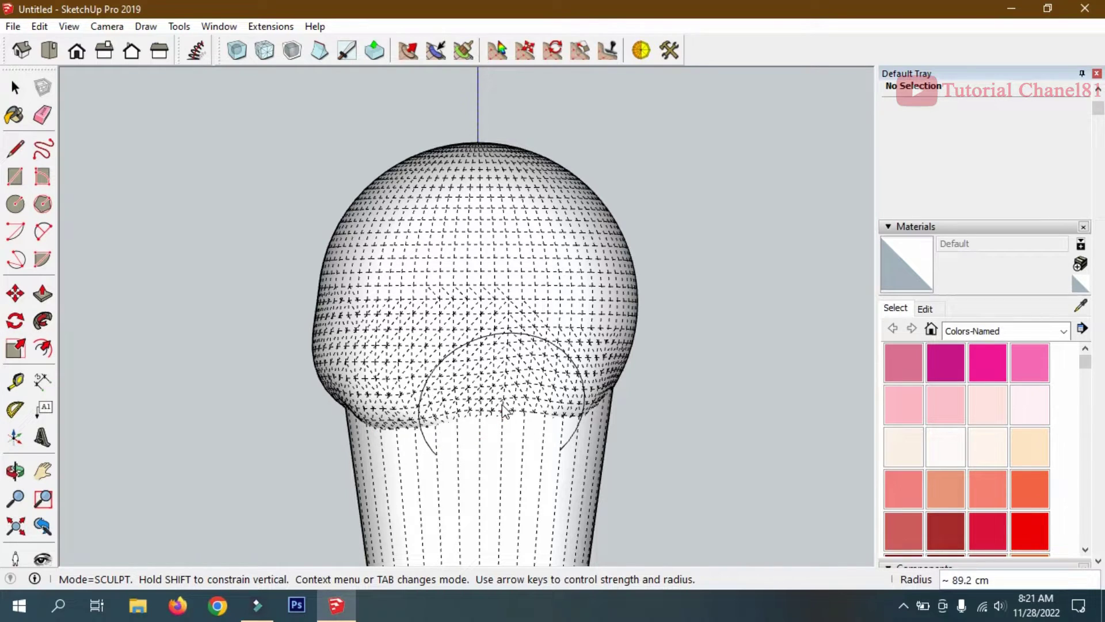
key("o")
mouse_move(458, 370)
left_mouse_down()
mouse_move(532, 370)
mouse_move(443, 422)
left_mouse_up()
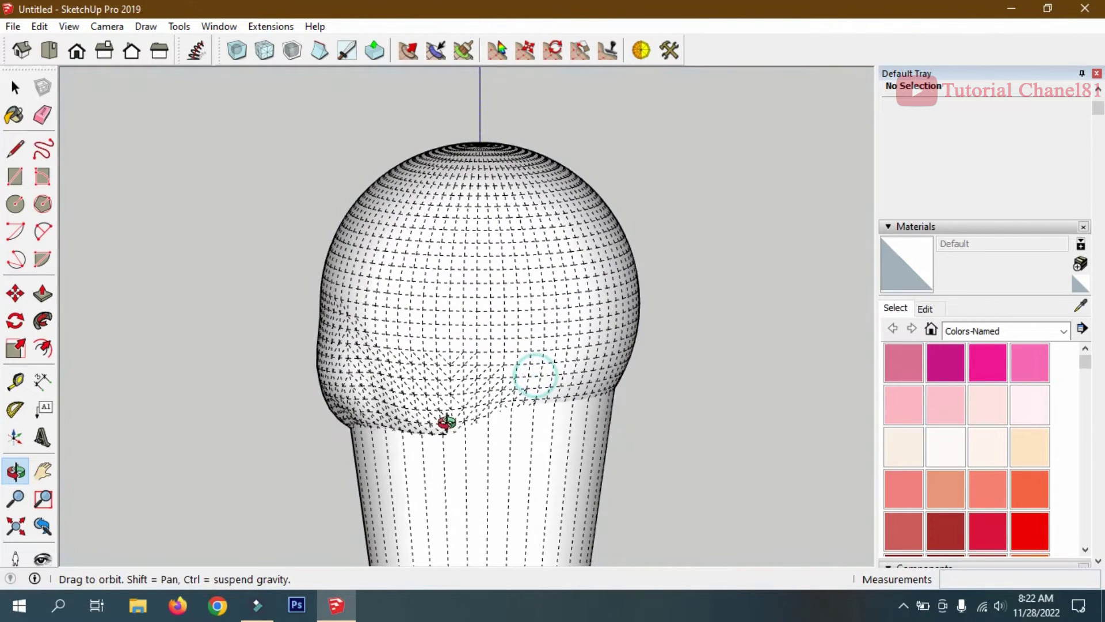
left_click(408, 53)
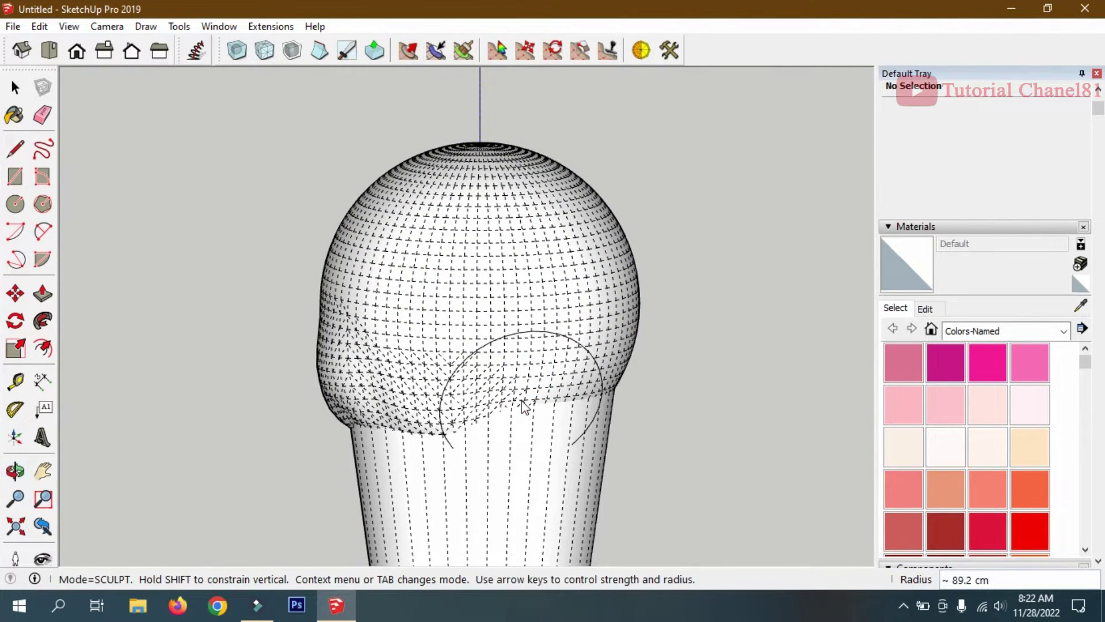
mouse_move(517, 378)
left_mouse_down()
mouse_move(575, 438)
mouse_move(401, 247)
mouse_move(599, 394)
left_mouse_up()
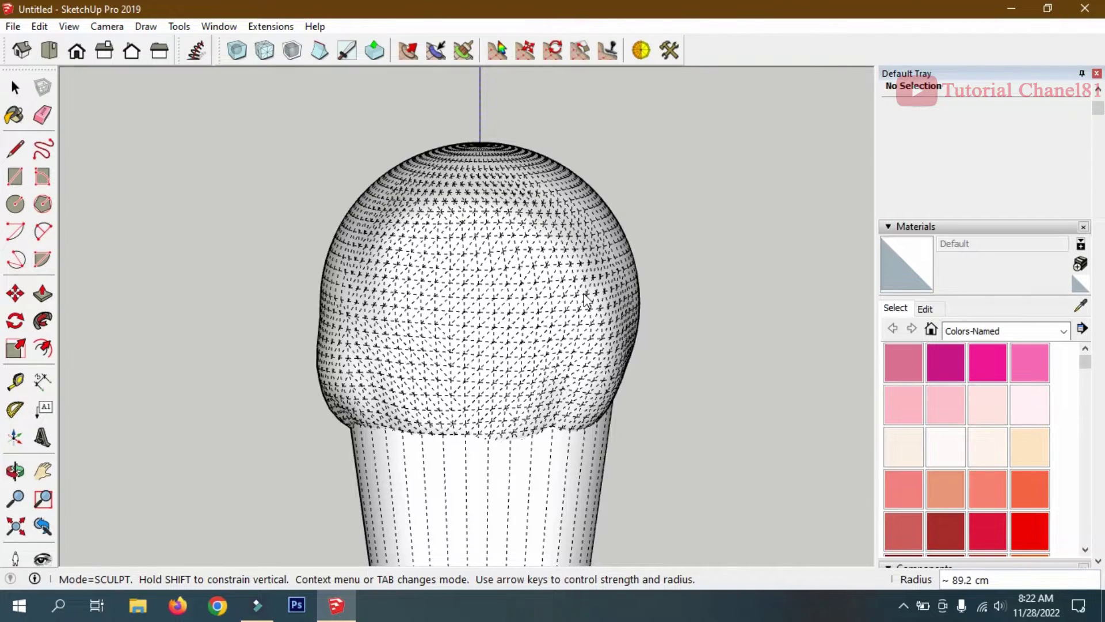
left_click_drag(485, 458, 436, 479)
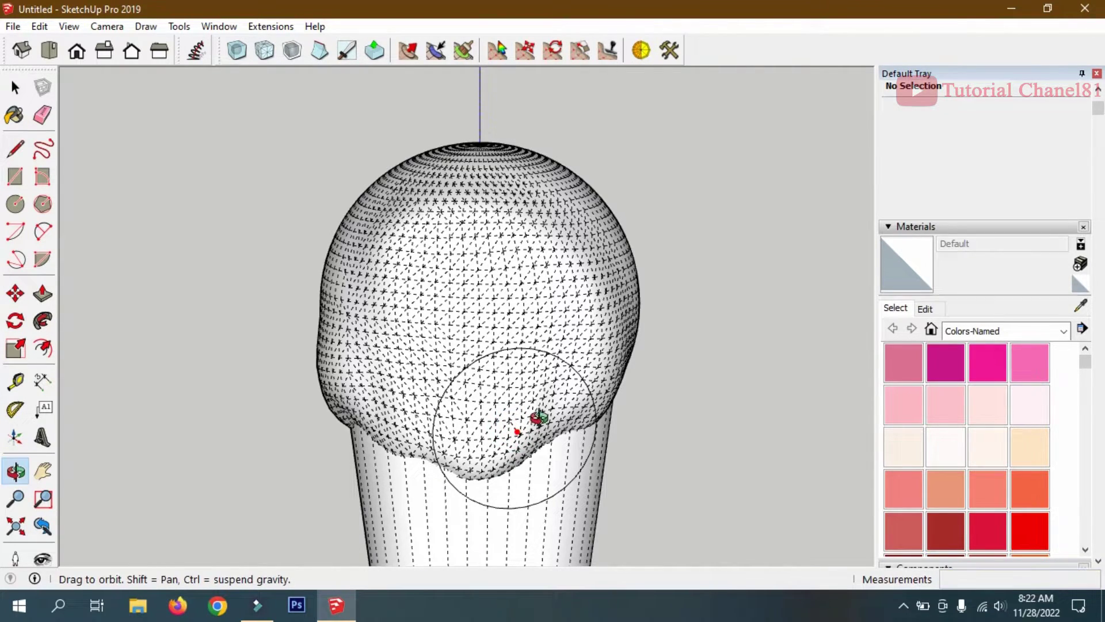
mouse_move(516, 427)
middle_mouse_down()
mouse_move(349, 412)
mouse_move(444, 419)
middle_mouse_up()
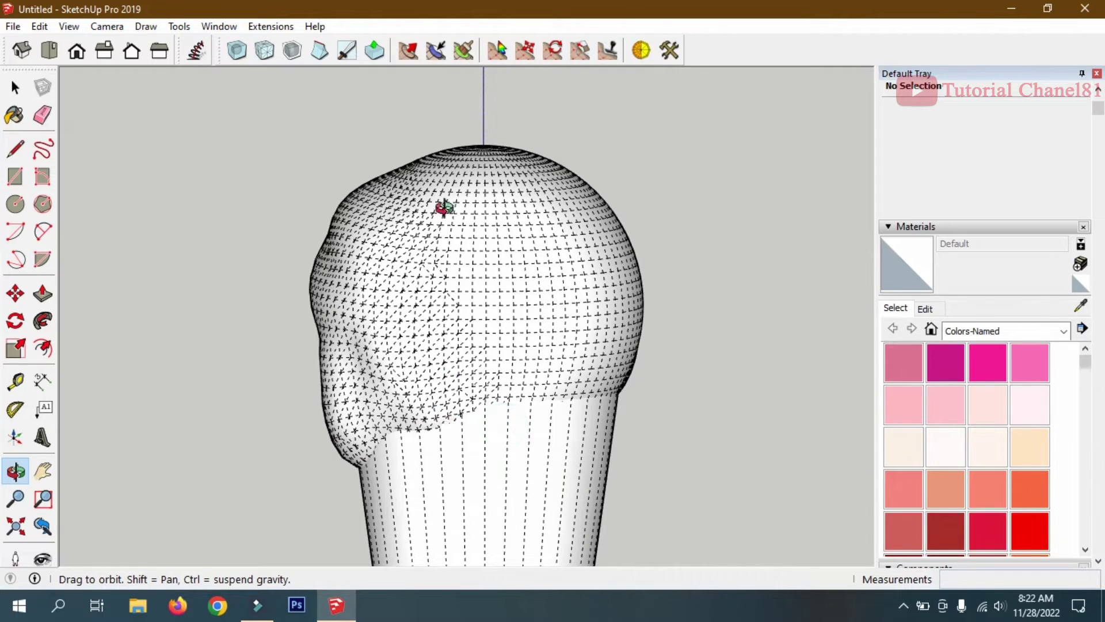
Sculpt lumps into the scoop's surface and reshape its top
left_click(408, 51)
mouse_move(439, 193)
left_mouse_down()
mouse_move(490, 350)
mouse_move(503, 460)
mouse_move(534, 213)
left_mouse_up()
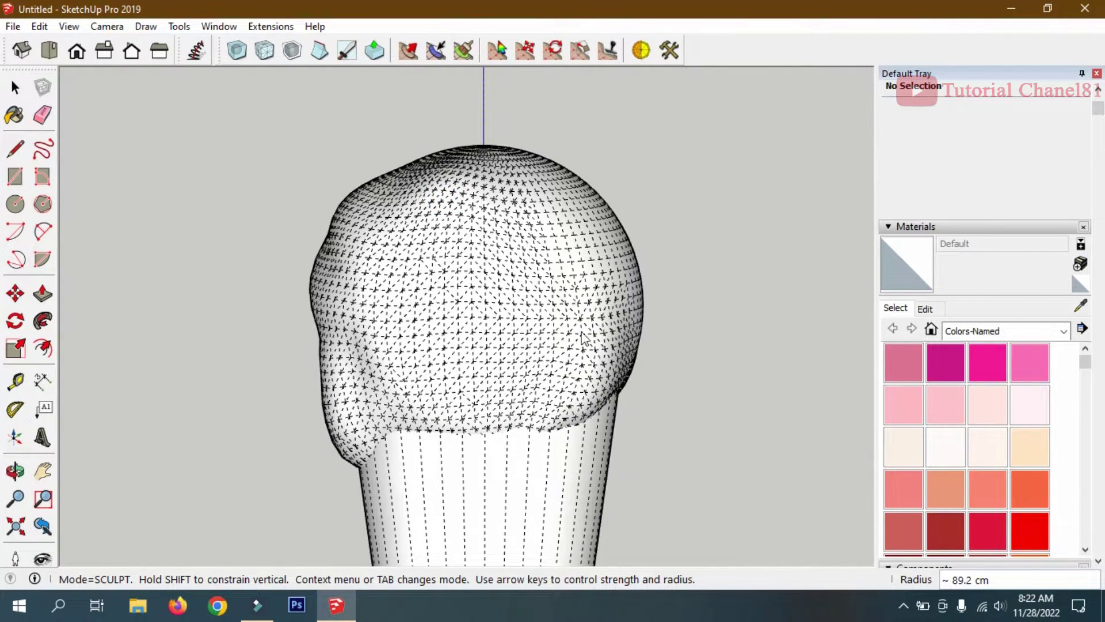
middle_click(609, 321)
mouse_move(608, 321)
middle_mouse_down()
mouse_move(432, 328)
mouse_move(425, 354)
mouse_move(505, 357)
mouse_move(425, 375)
middle_mouse_up()
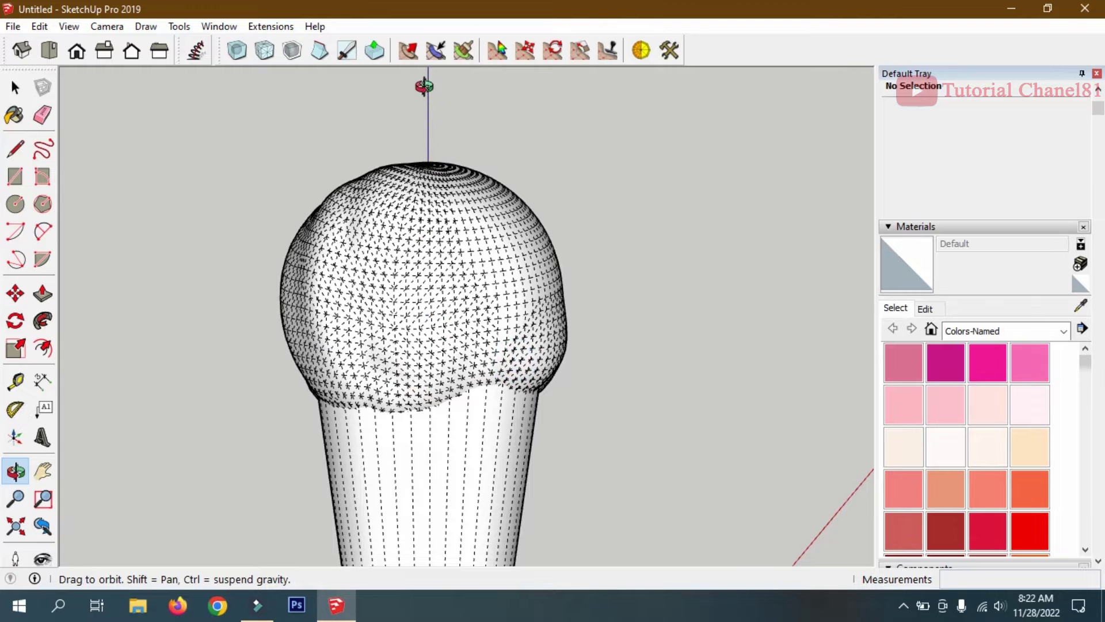
left_click(411, 51)
mouse_move(476, 259)
left_mouse_down()
mouse_move(499, 182)
mouse_move(424, 170)
left_mouse_up()
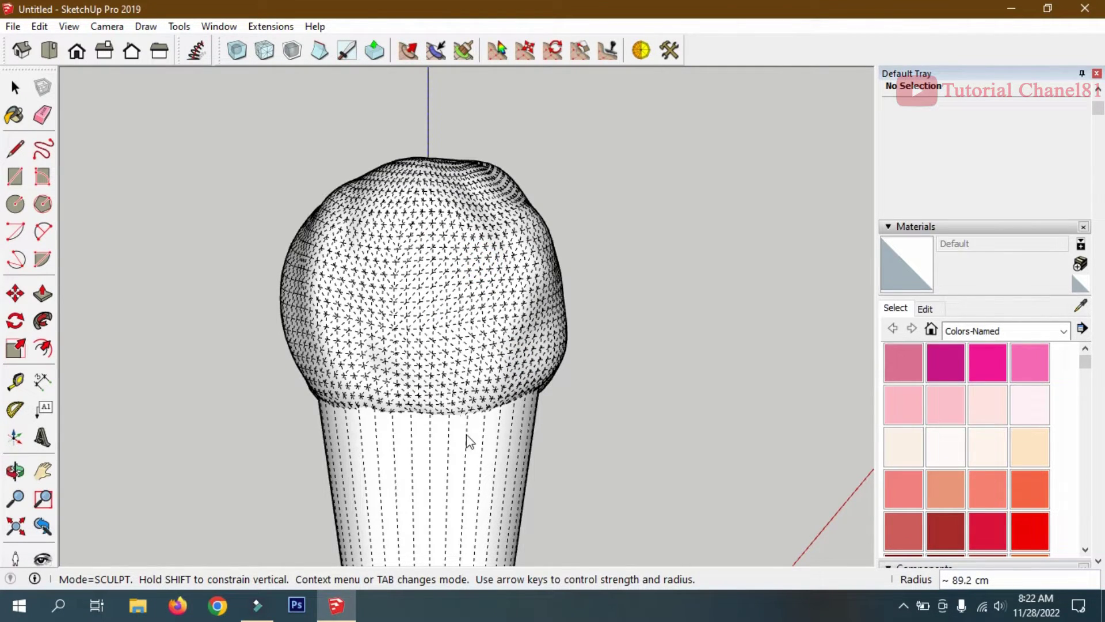
Bulge the lower edge further down over the cone, then select the whole scoop
mouse_move(469, 391)
middle_mouse_down()
mouse_move(476, 185)
mouse_move(460, 385)
middle_mouse_up()
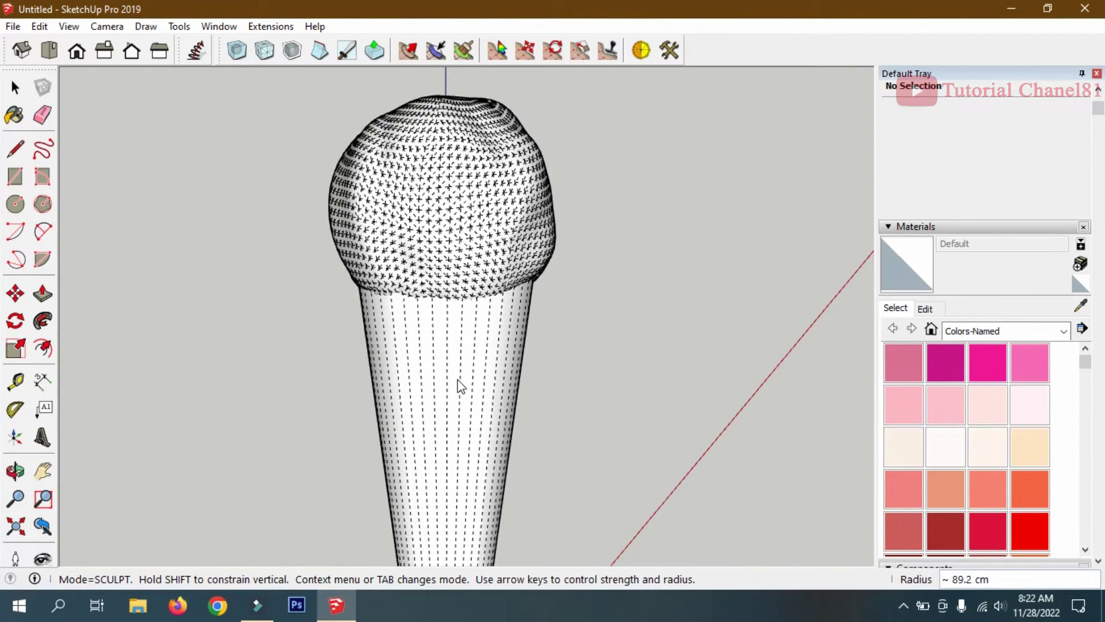
scroll(460, 386, "up", 3)
mouse_move(440, 271)
left_mouse_down()
mouse_move(439, 285)
mouse_move(362, 282)
left_mouse_up()
left_click_drag(465, 288, 501, 296)
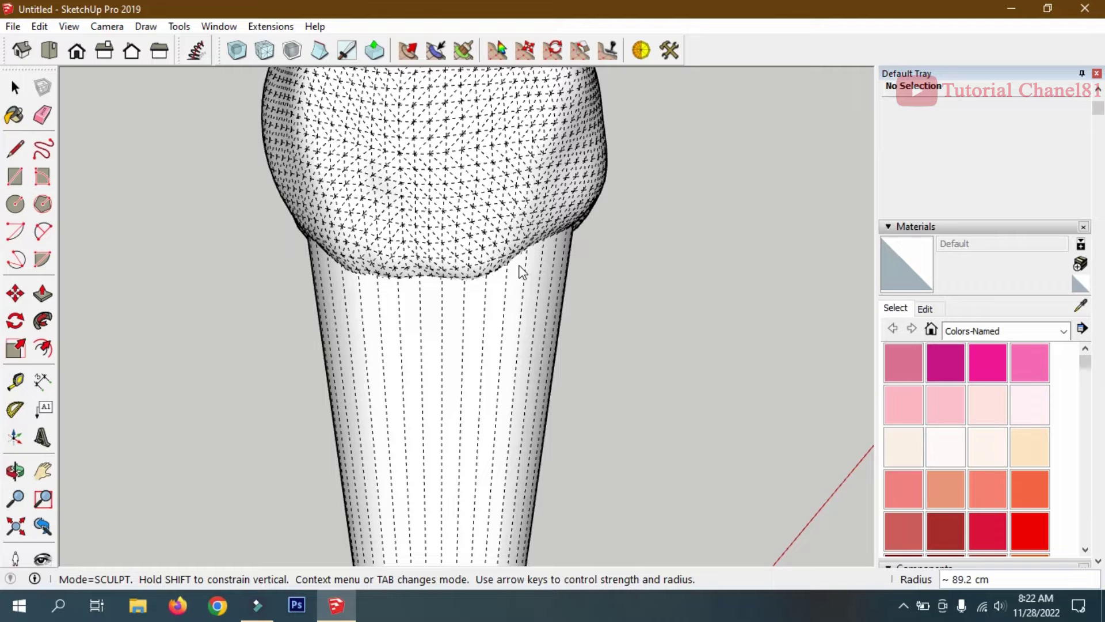
scroll(522, 310, "down", 3)
scroll(523, 311, "down", 1)
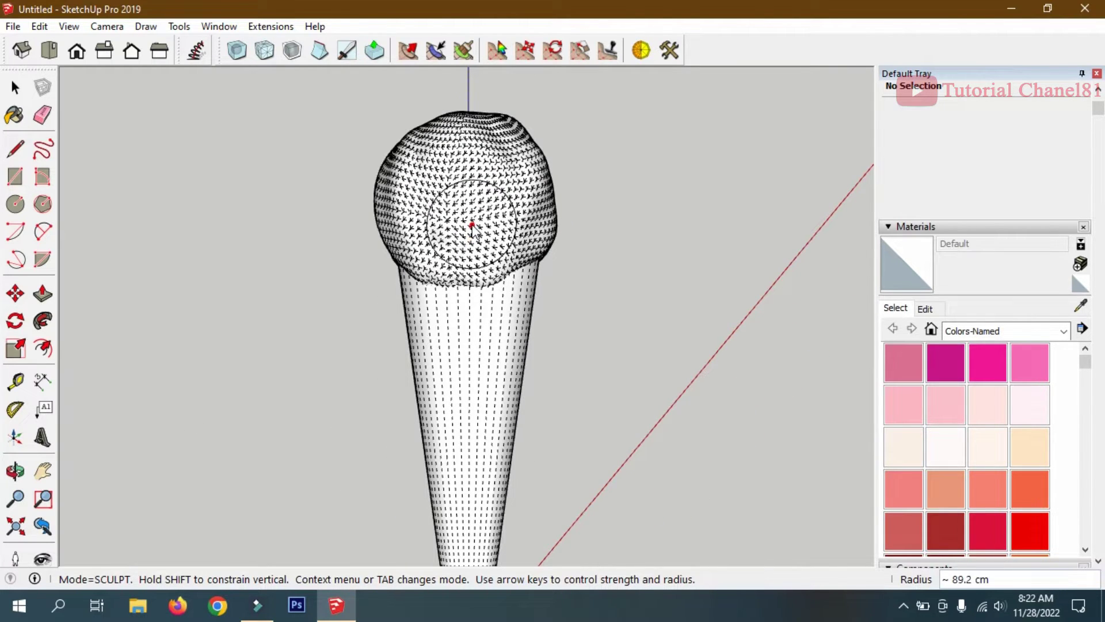
left_click(15, 87)
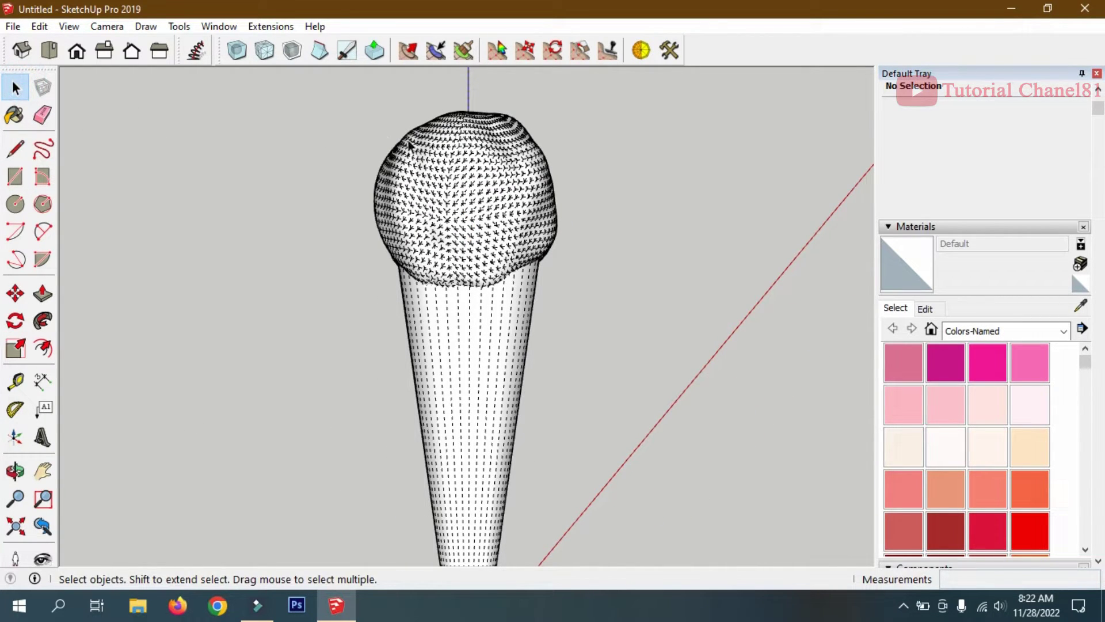
left_click_drag(313, 85, 648, 367)
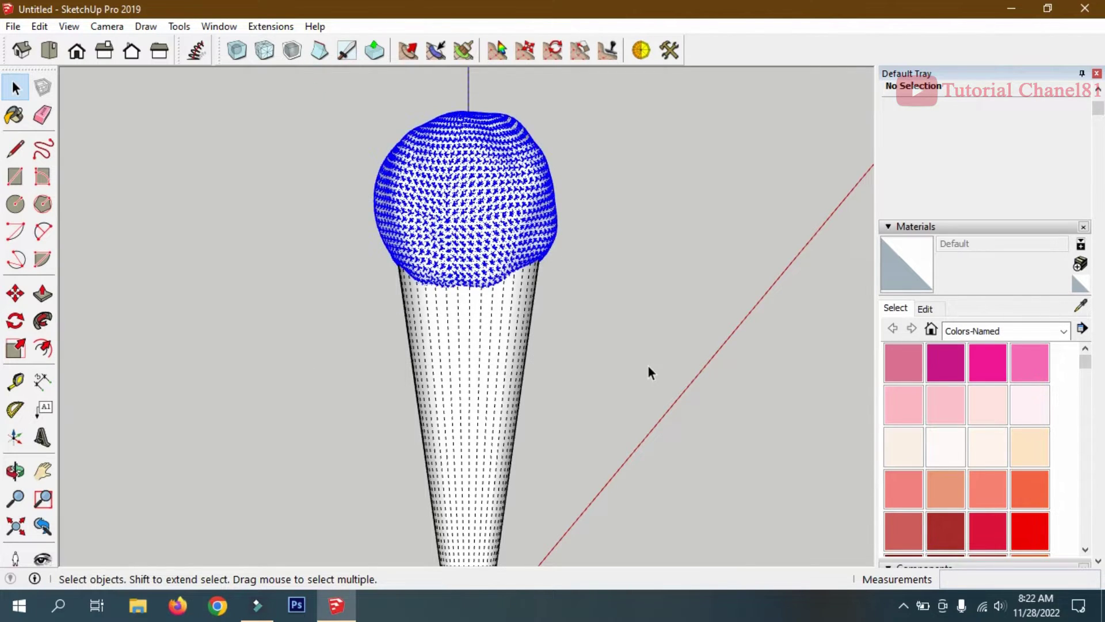
Scale the selected scoop uniformly by 1.12 from a corner grip, then clear the selection
left_click(15, 349)
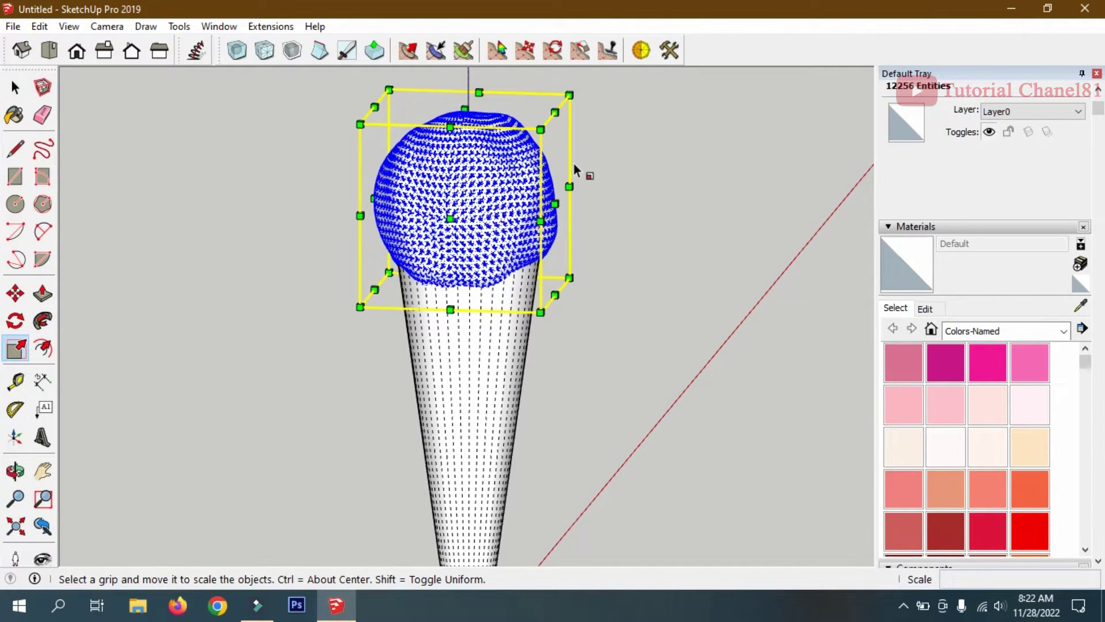
left_click_drag(577, 279, 582, 287)
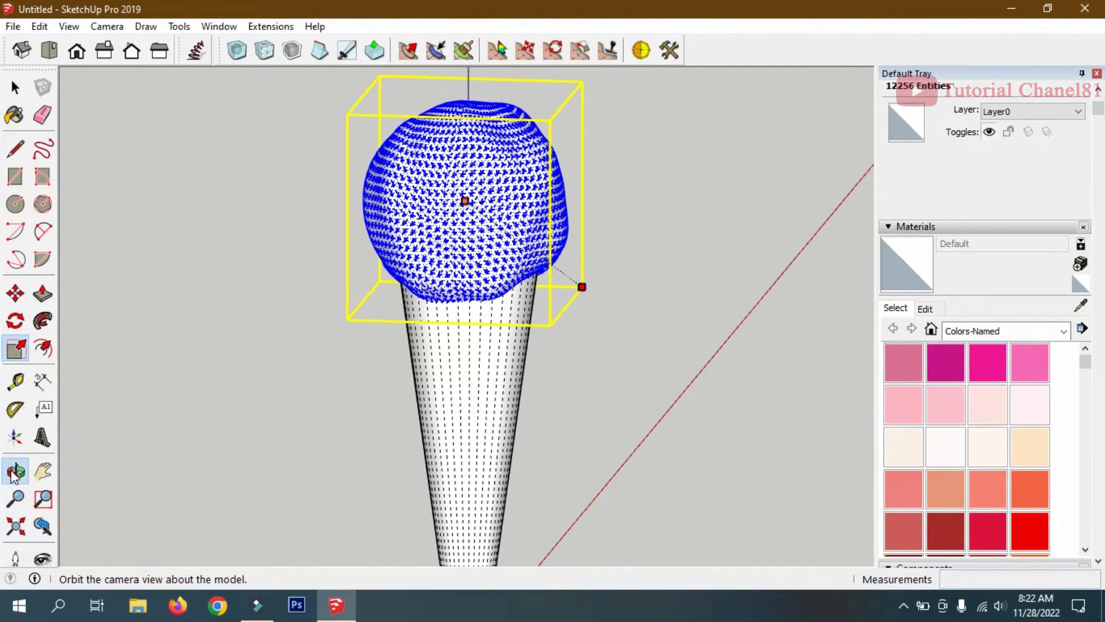
left_click(16, 471)
left_click_drag(314, 334, 322, 374)
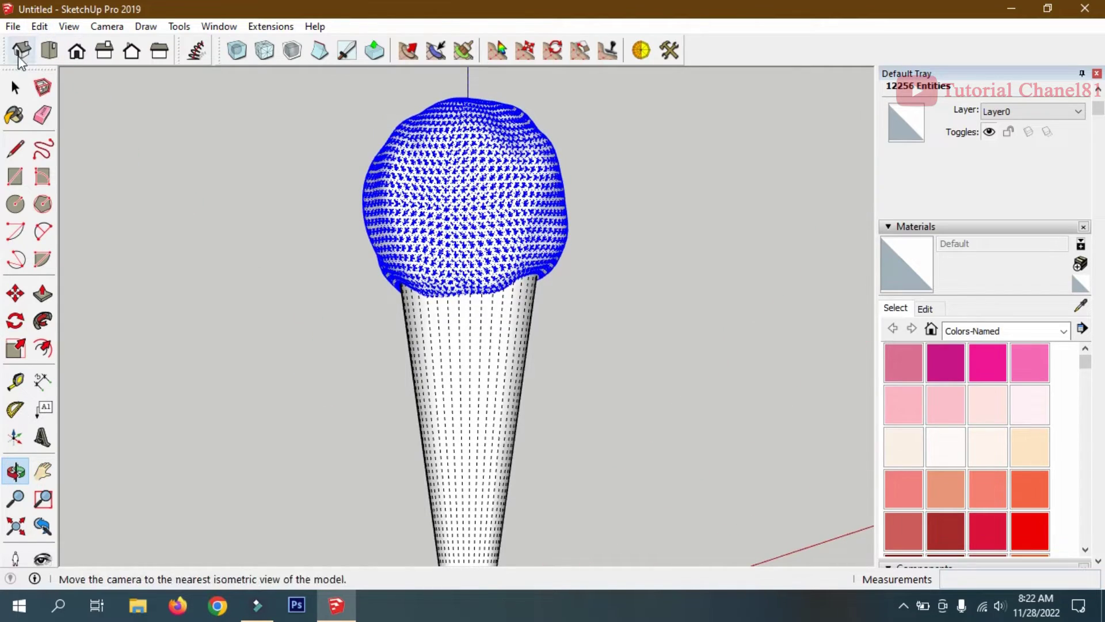
left_click(15, 87)
left_click(217, 133)
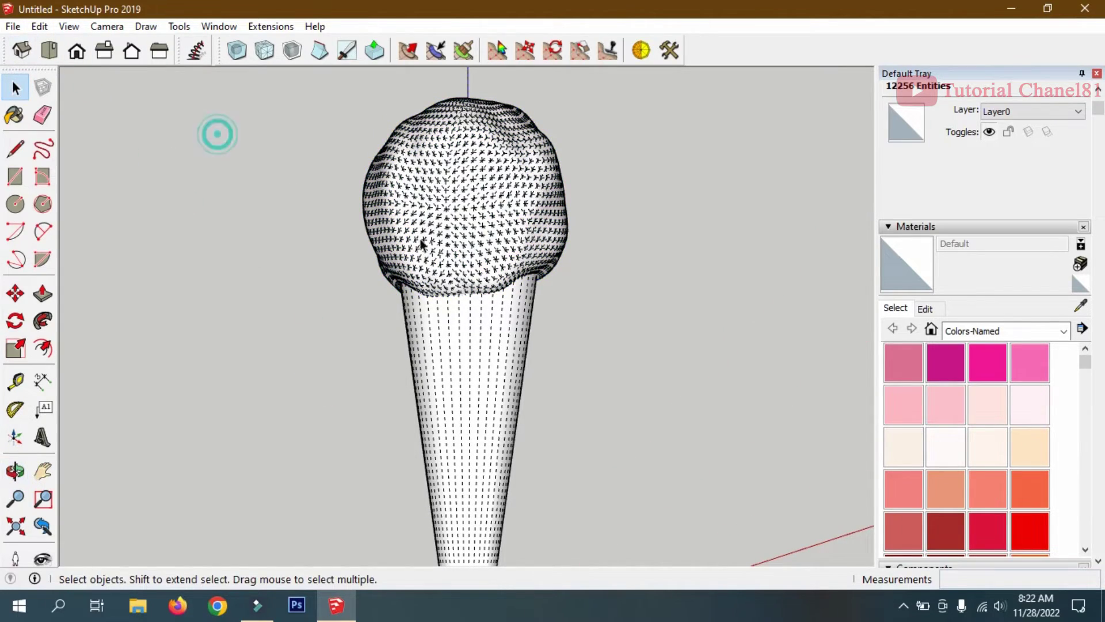
Sculpt the scoop's junction with the cone and crumple its upper surface into lumps
left_click(15, 471)
mouse_move(572, 355)
left_mouse_down()
mouse_move(417, 362)
mouse_move(432, 370)
mouse_move(548, 215)
mouse_move(486, 298)
left_mouse_up()
scroll(478, 178, "up", 2)
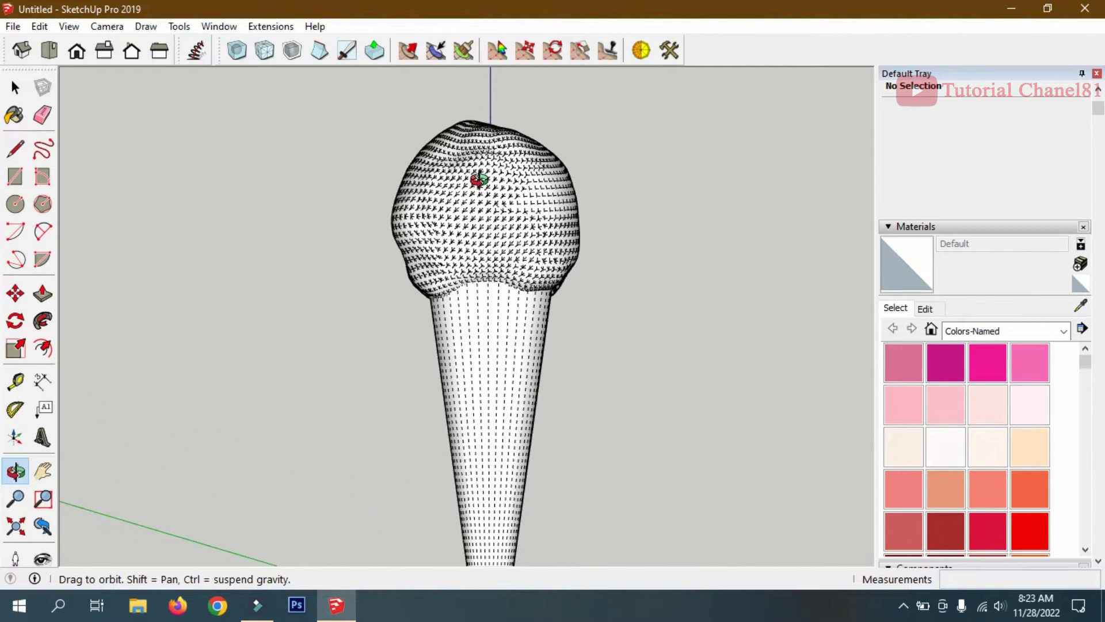
scroll(479, 178, "up", 1)
left_click(408, 50)
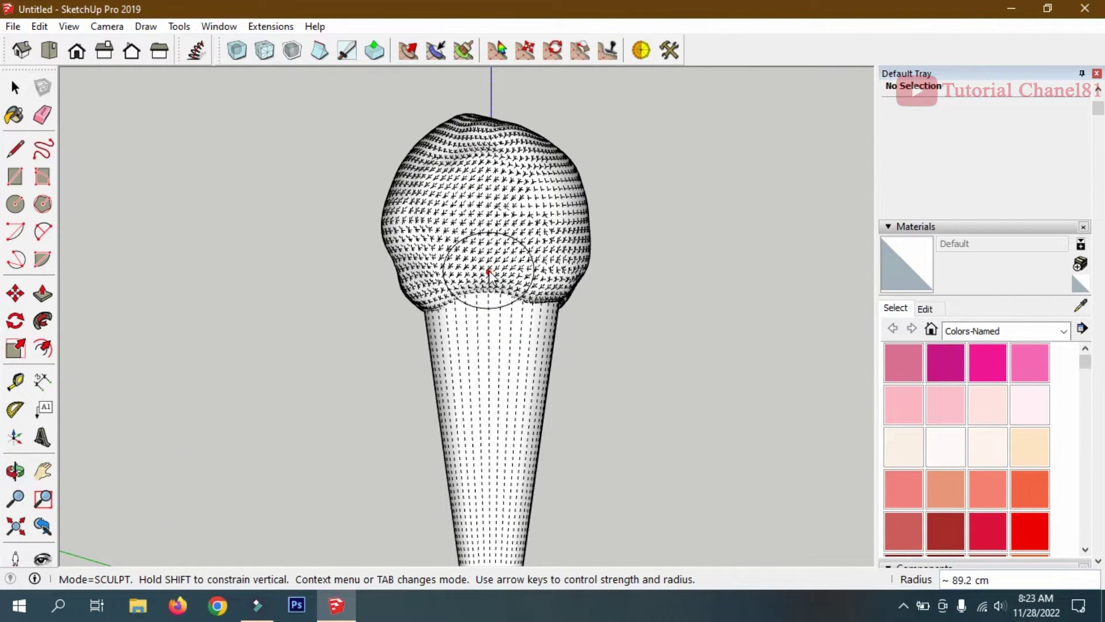
mouse_move(493, 271)
left_mouse_down()
mouse_move(509, 322)
mouse_move(511, 313)
mouse_move(458, 311)
mouse_move(466, 332)
left_mouse_up()
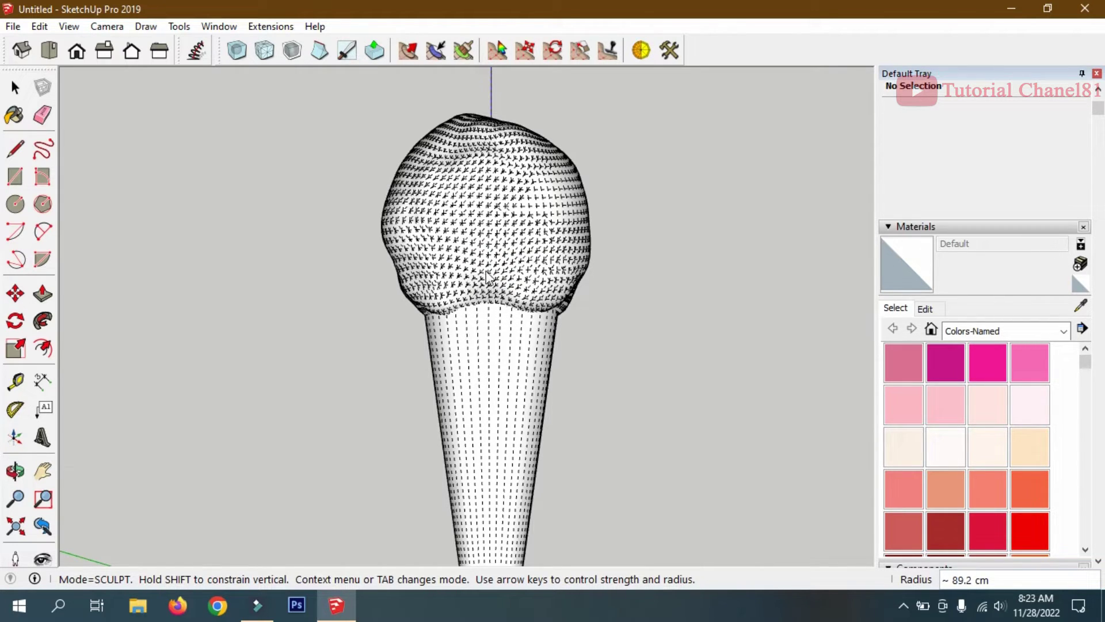
mouse_move(487, 275)
left_mouse_down()
mouse_move(518, 230)
mouse_move(506, 172)
mouse_move(449, 138)
mouse_move(555, 173)
left_mouse_up()
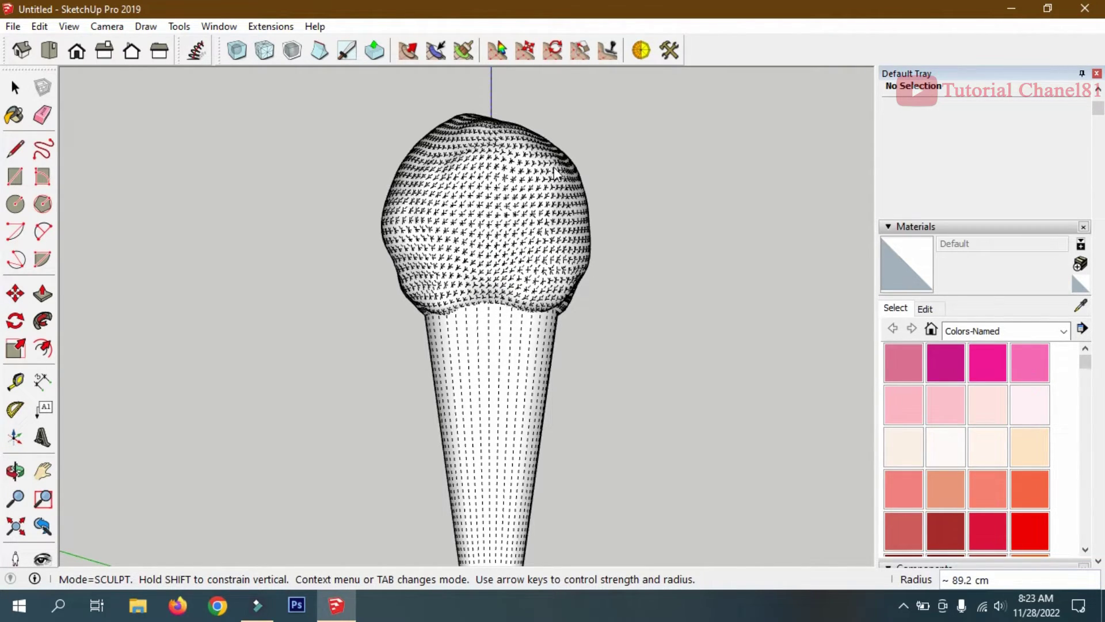
mouse_move(554, 172)
middle_mouse_down()
mouse_move(550, 217)
mouse_move(402, 236)
mouse_move(321, 224)
mouse_move(397, 229)
mouse_move(423, 285)
middle_mouse_up()
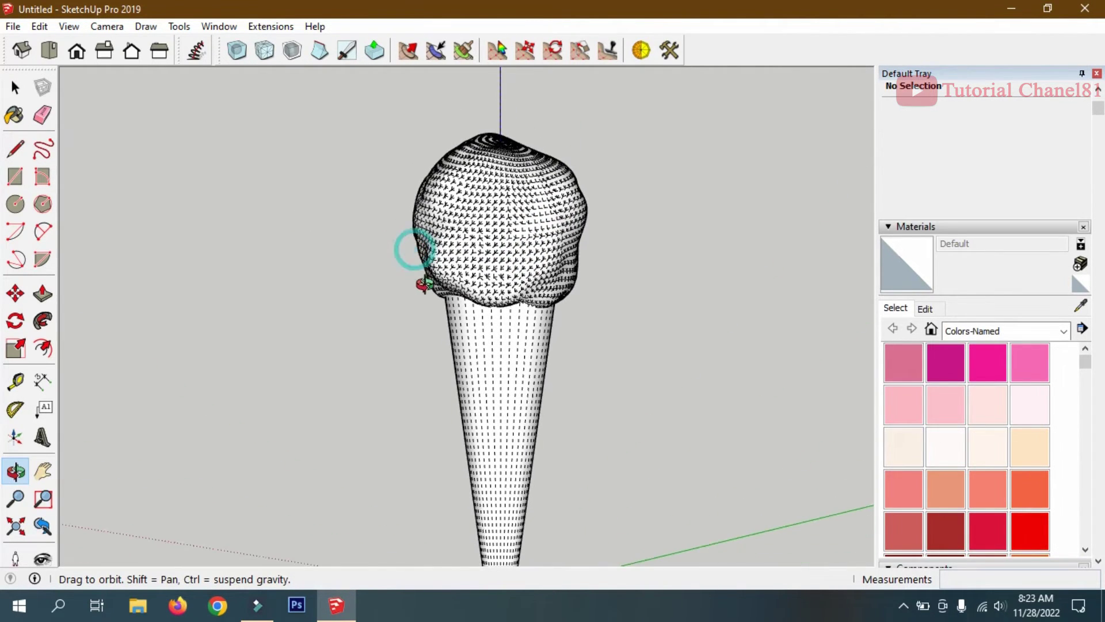
Enlarge the sculpt brush to about 196.8 cm and pull the scoop's top into a taller peak
left_click(409, 52)
key("Right")
key("Right")
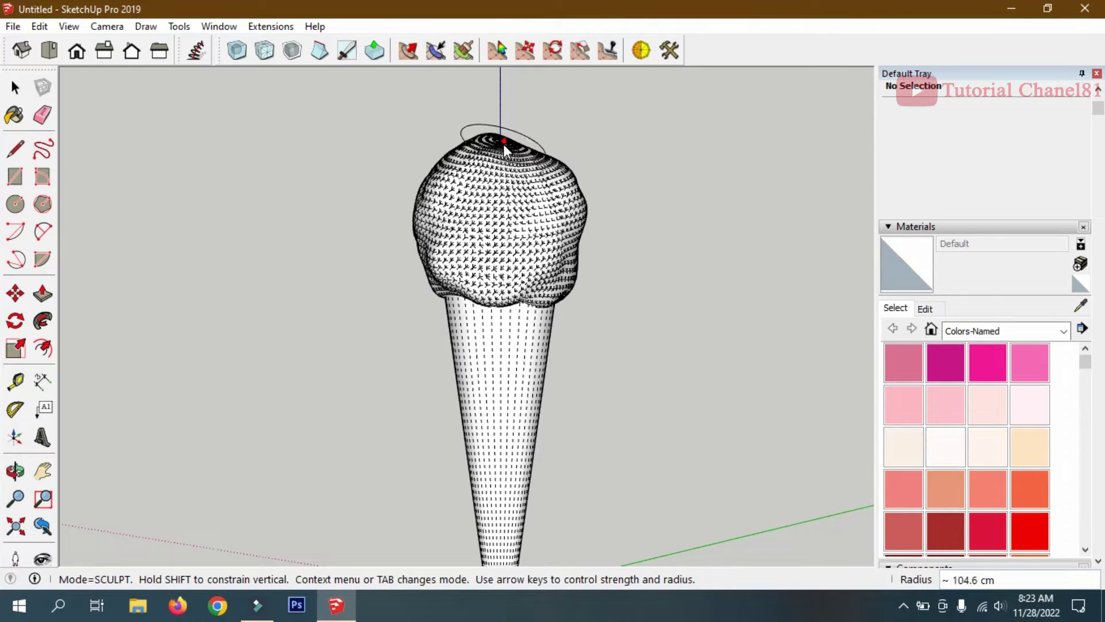
key("Right")
key("Right")
key("Right")
key("Right")
key("Right")
key("Right")
mouse_move(503, 144)
left_mouse_down()
mouse_move(477, 149)
mouse_move(542, 151)
mouse_move(482, 136)
mouse_move(487, 222)
mouse_move(515, 227)
mouse_move(366, 234)
mouse_move(425, 220)
mouse_move(453, 132)
left_mouse_up()
key("o")
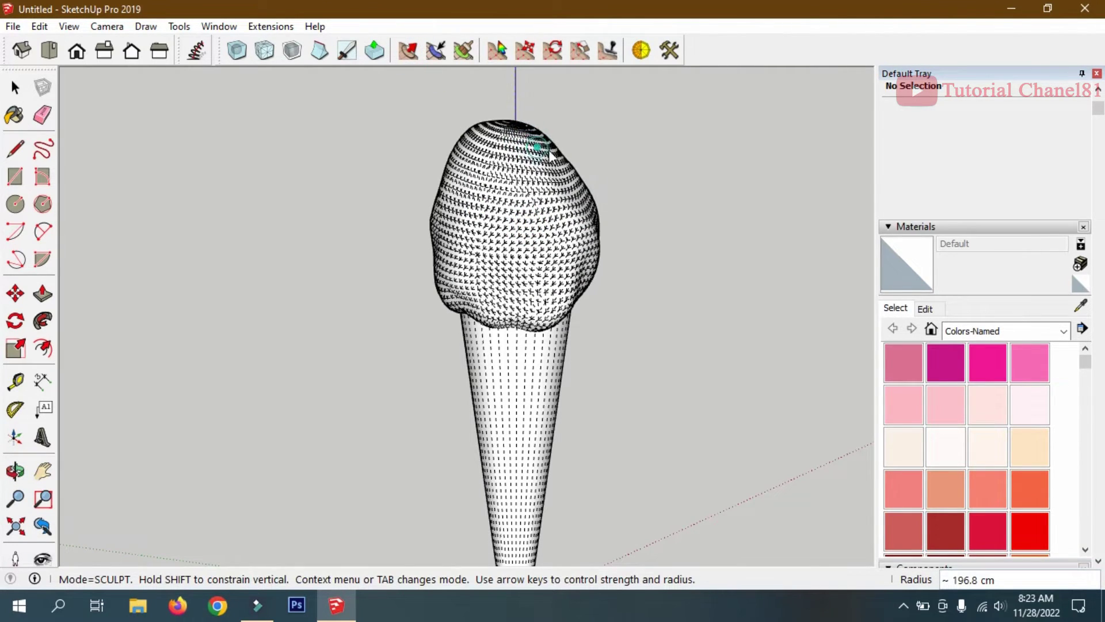
Switch to the front view and hide the mesh's hidden edge lines
left_click(13, 85)
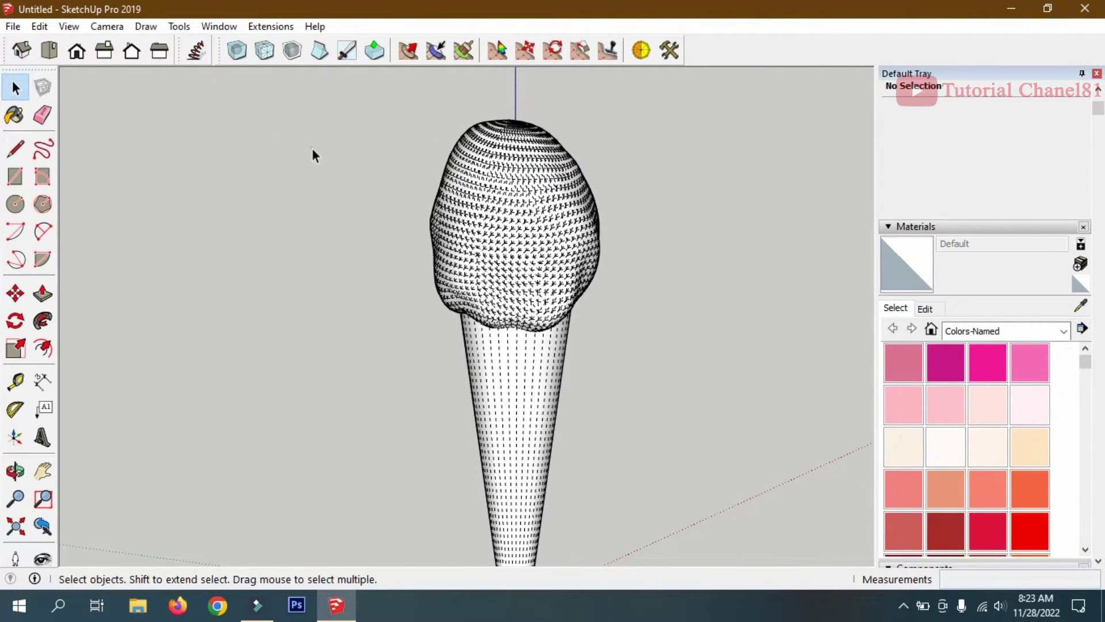
mouse_move(313, 149)
middle_mouse_down()
mouse_move(396, 112)
mouse_move(646, 146)
middle_mouse_up()
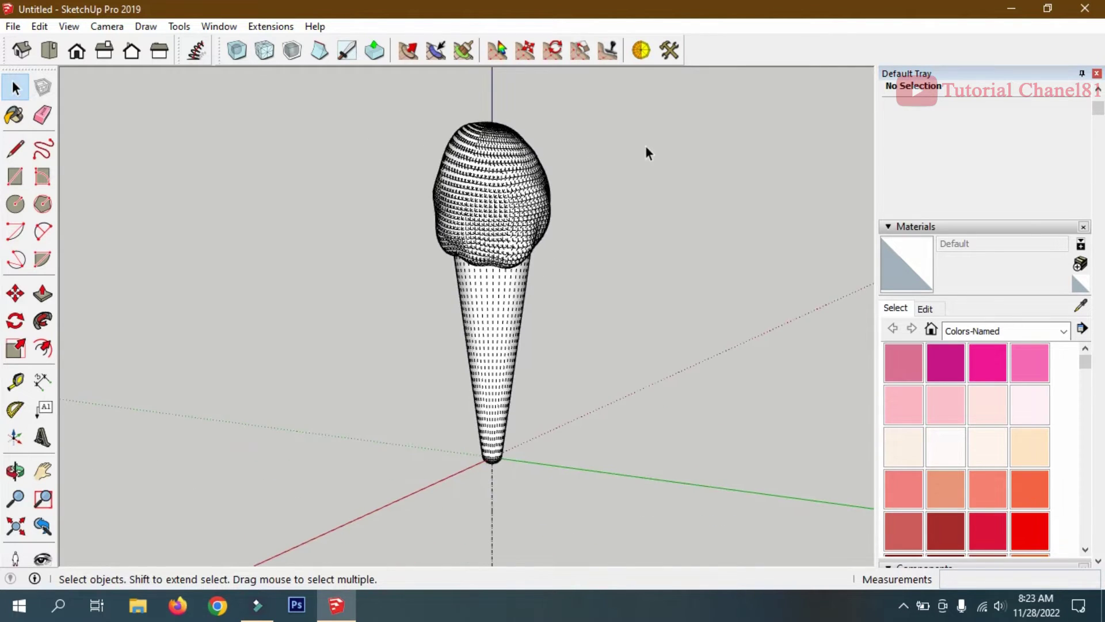
left_click(161, 53)
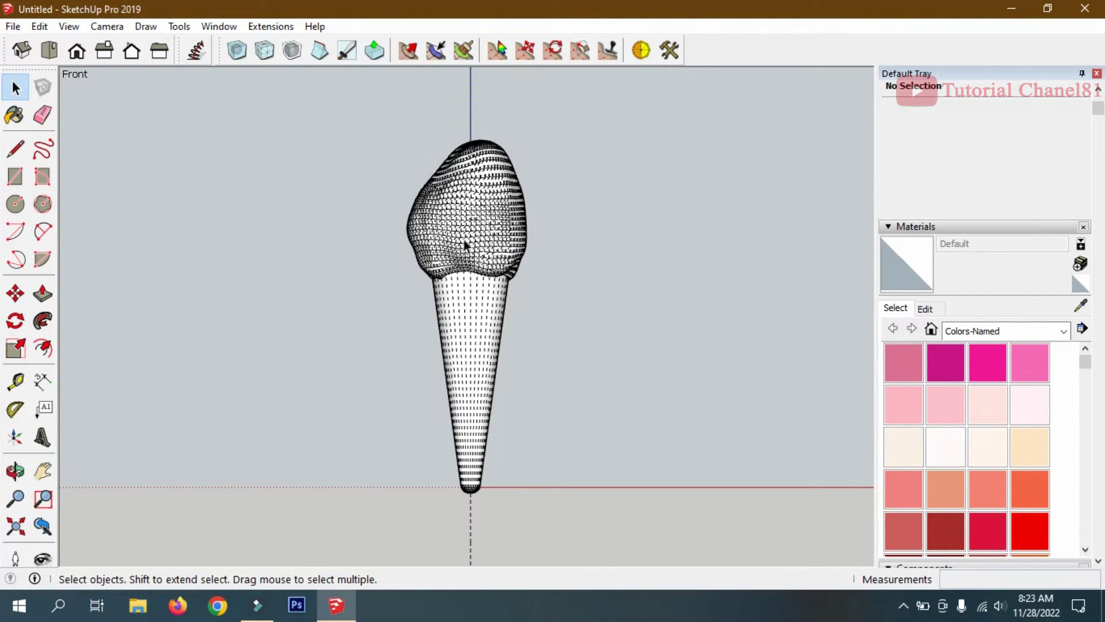
left_click(68, 26)
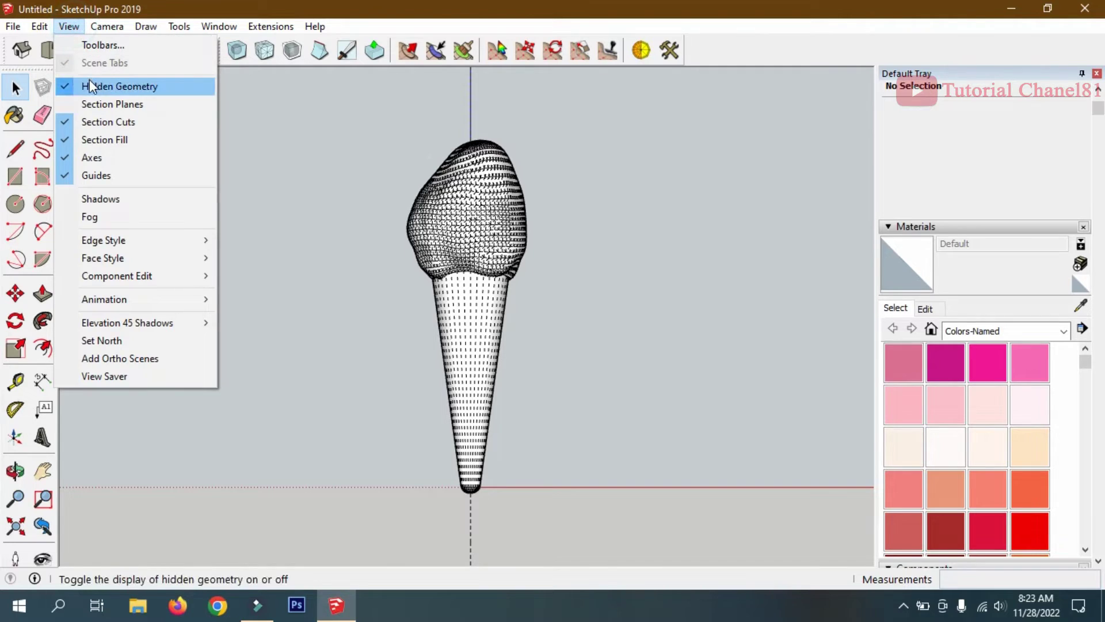
left_click(88, 80)
Paint the scoop with 0040_Peru and lower its brightness to a chocolate brown
left_click(471, 227)
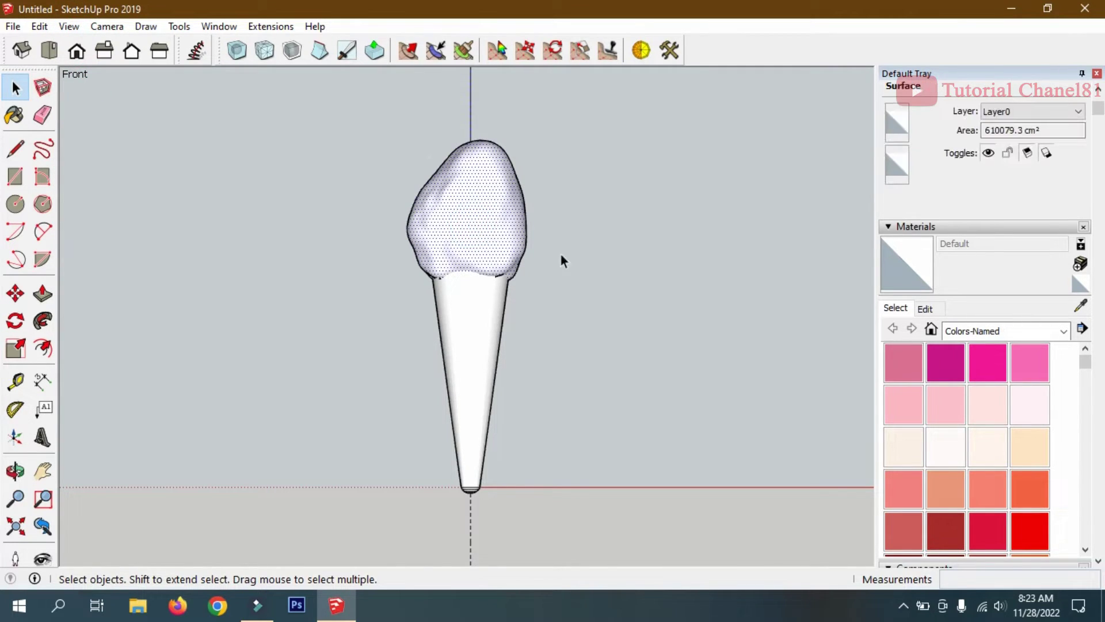
scroll(990, 465, "down", 3)
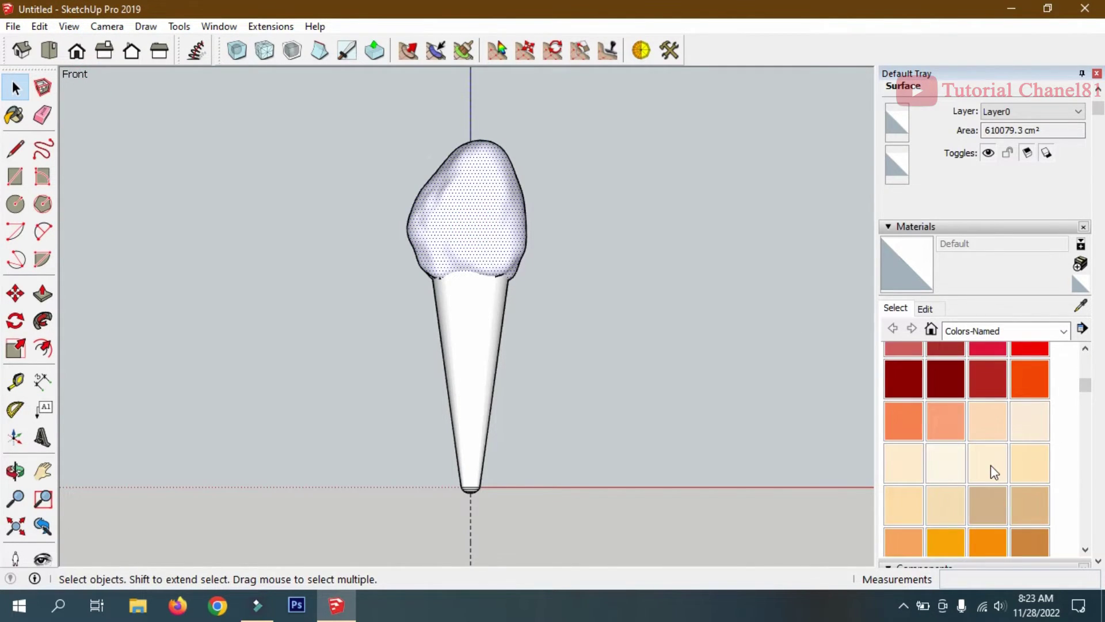
left_click(978, 536)
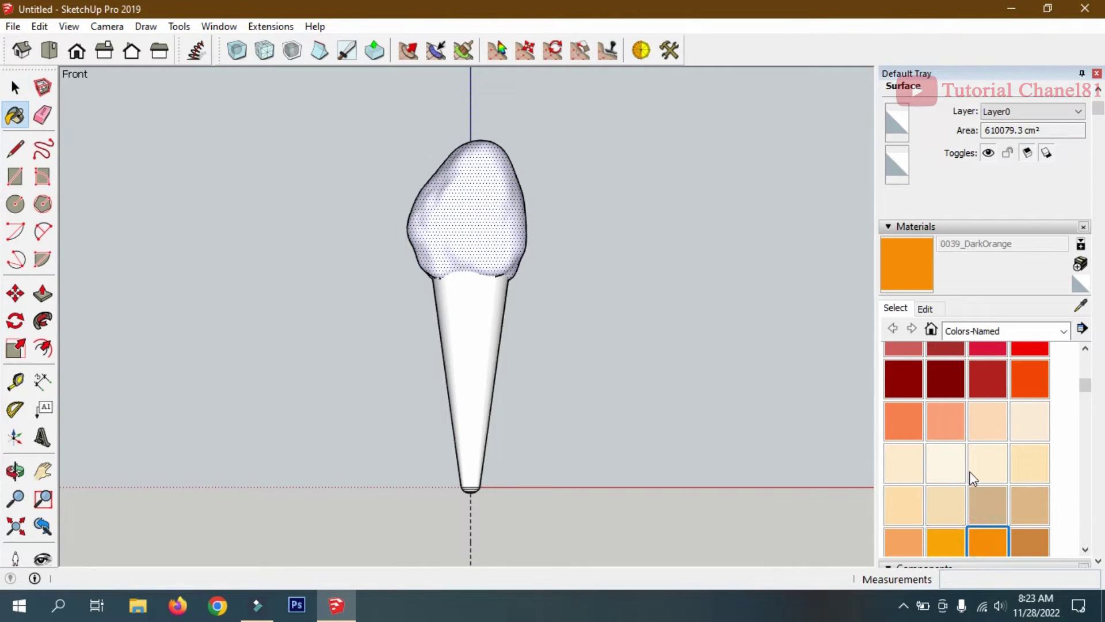
scroll(969, 475, "up", 2)
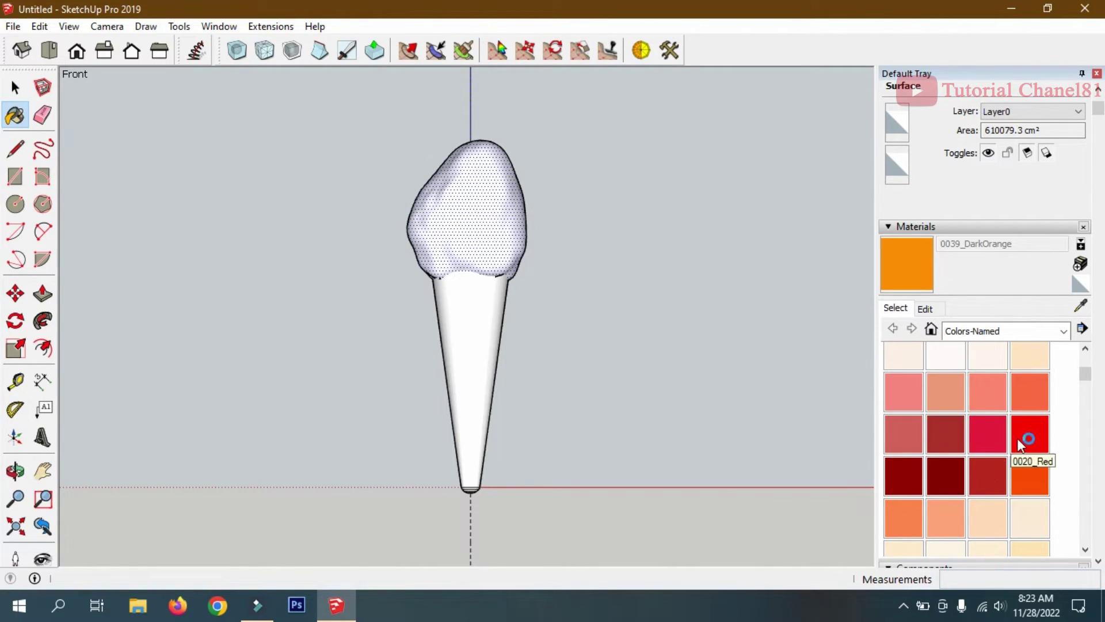
scroll(1016, 439, "down", 2)
scroll(1018, 439, "down", 2)
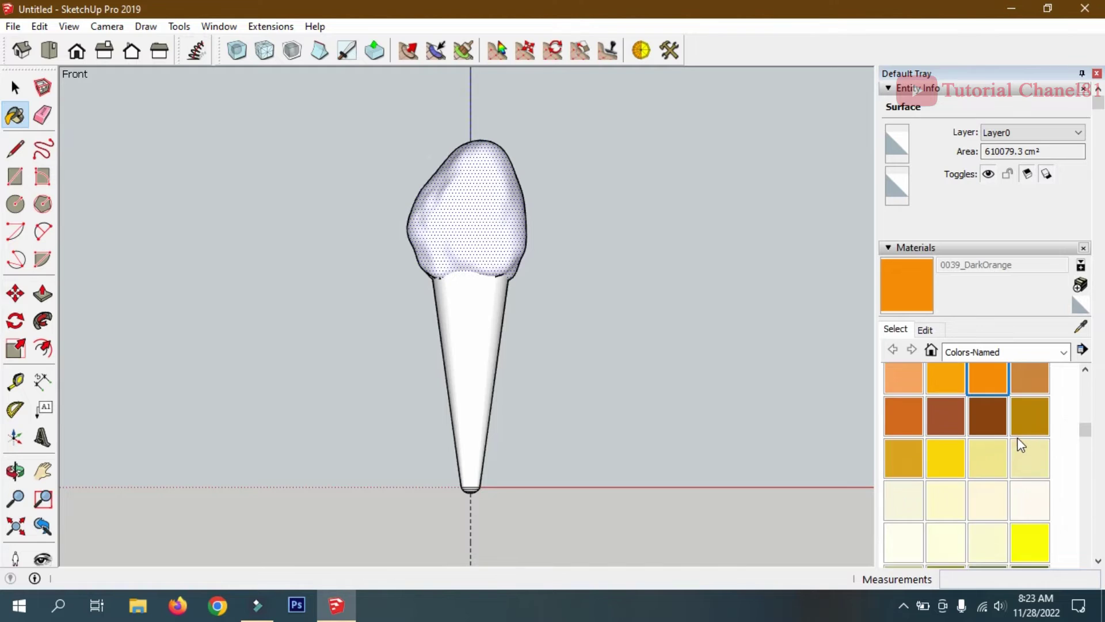
scroll(1022, 429, "up", 2)
scroll(1028, 448, "down", 3)
left_click(1030, 469)
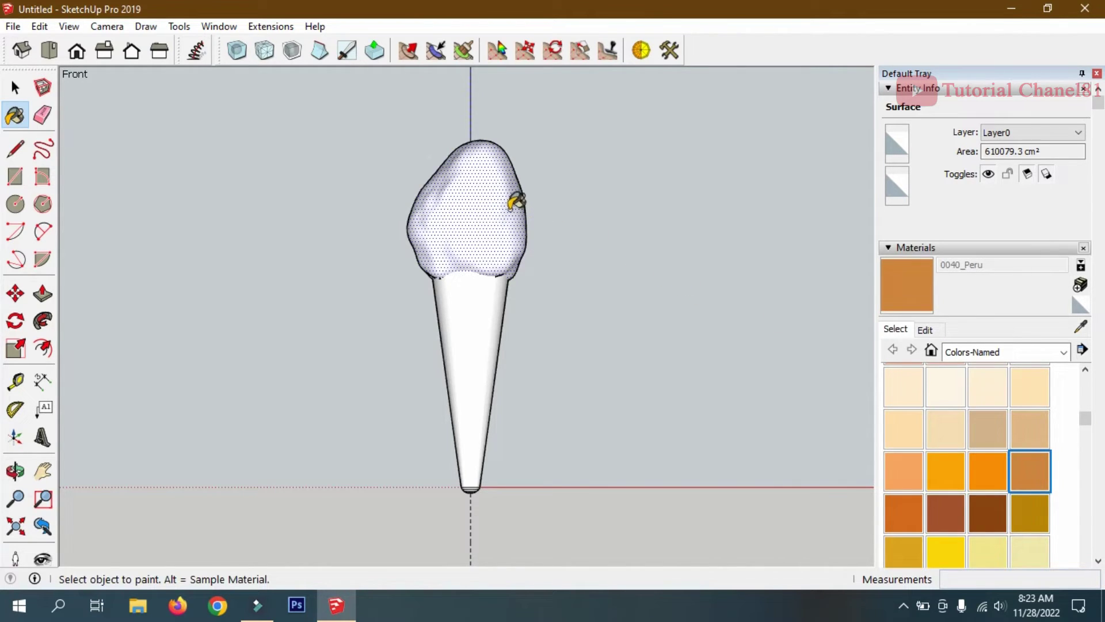
left_click(481, 196)
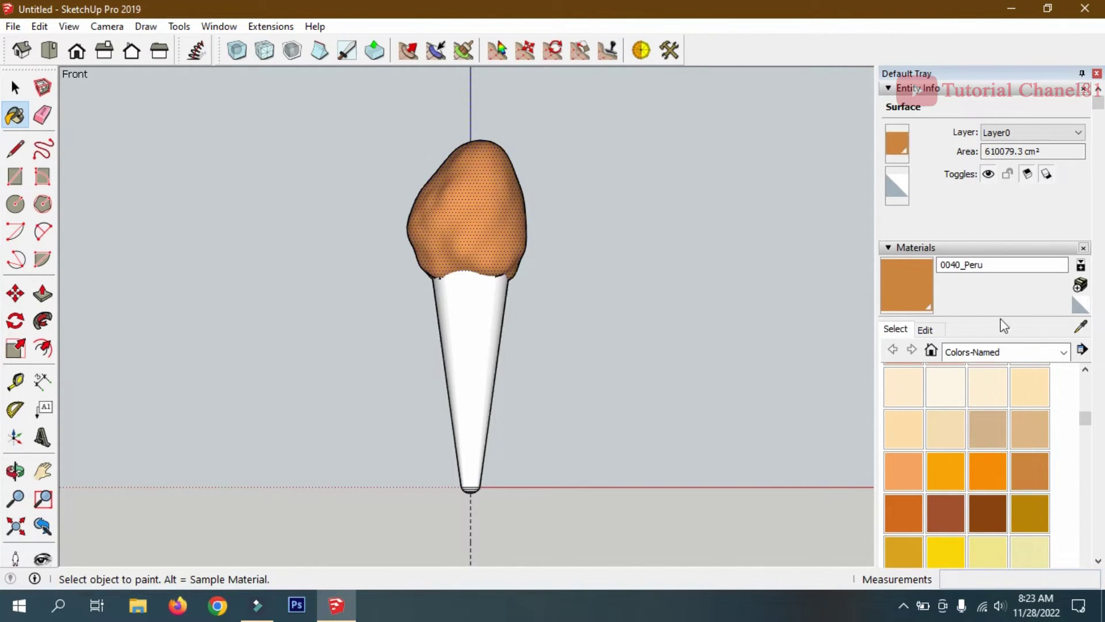
left_click(928, 330)
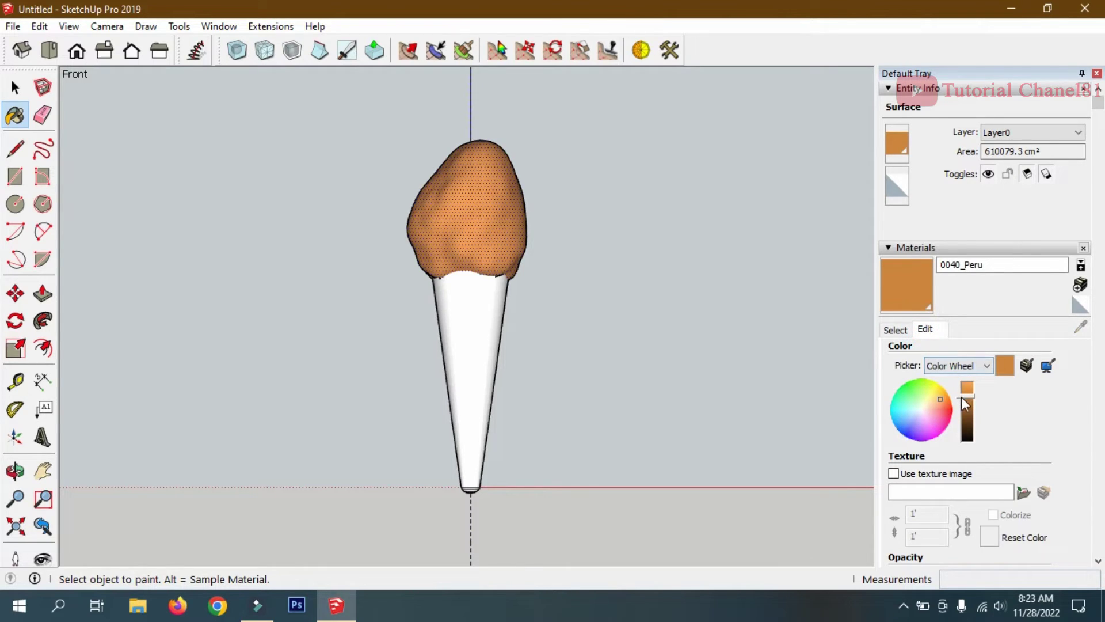
left_click_drag(966, 404, 965, 416)
Select the cone group and enter it to edit its surface
left_click(15, 88)
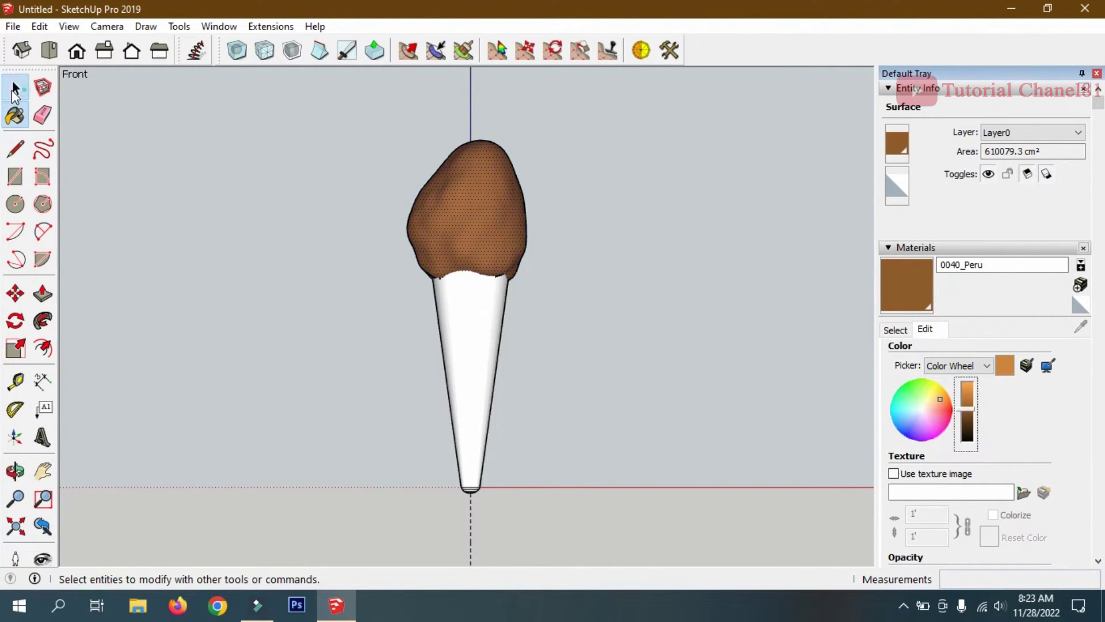
left_click(491, 319)
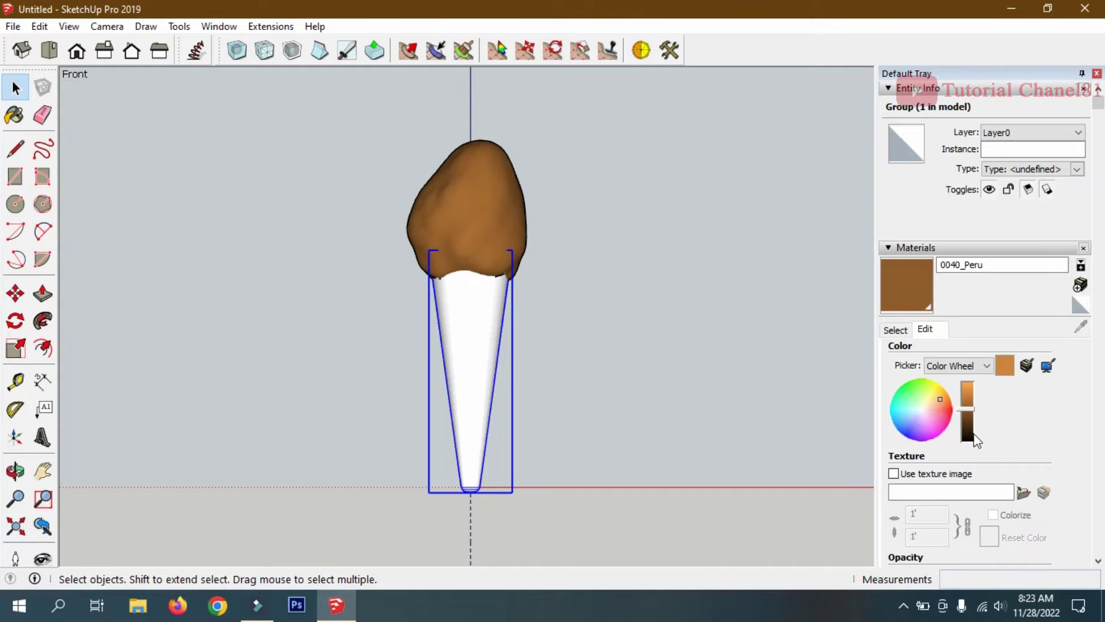
scroll(976, 433, "down", 3)
scroll(976, 433, "down", 2)
double_click(480, 298)
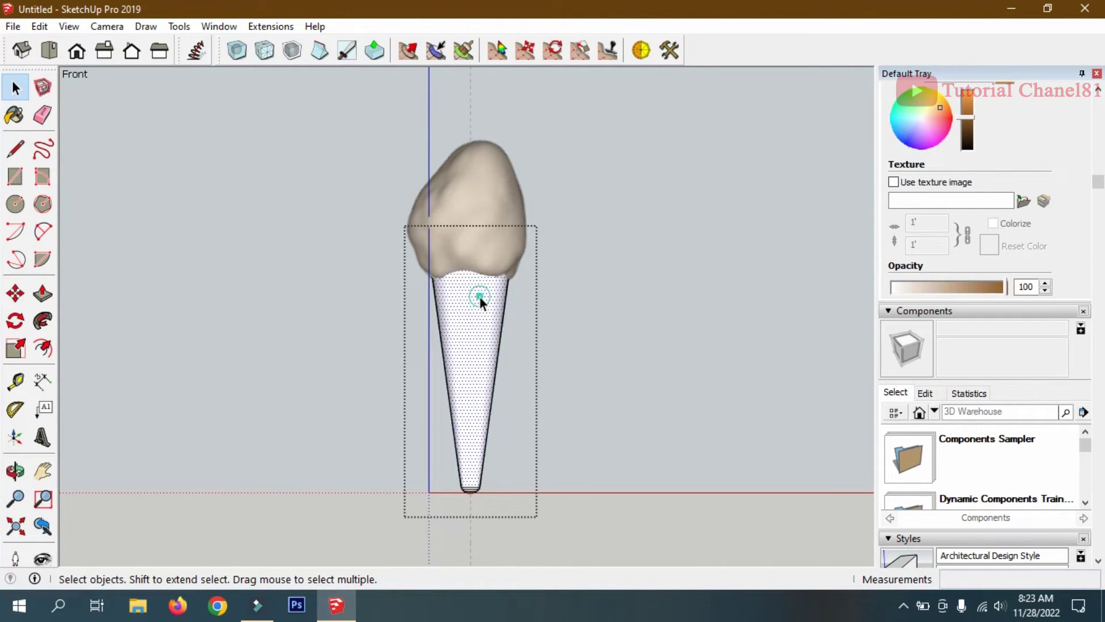
scroll(963, 416, "down", 3)
scroll(940, 318, "up", 8)
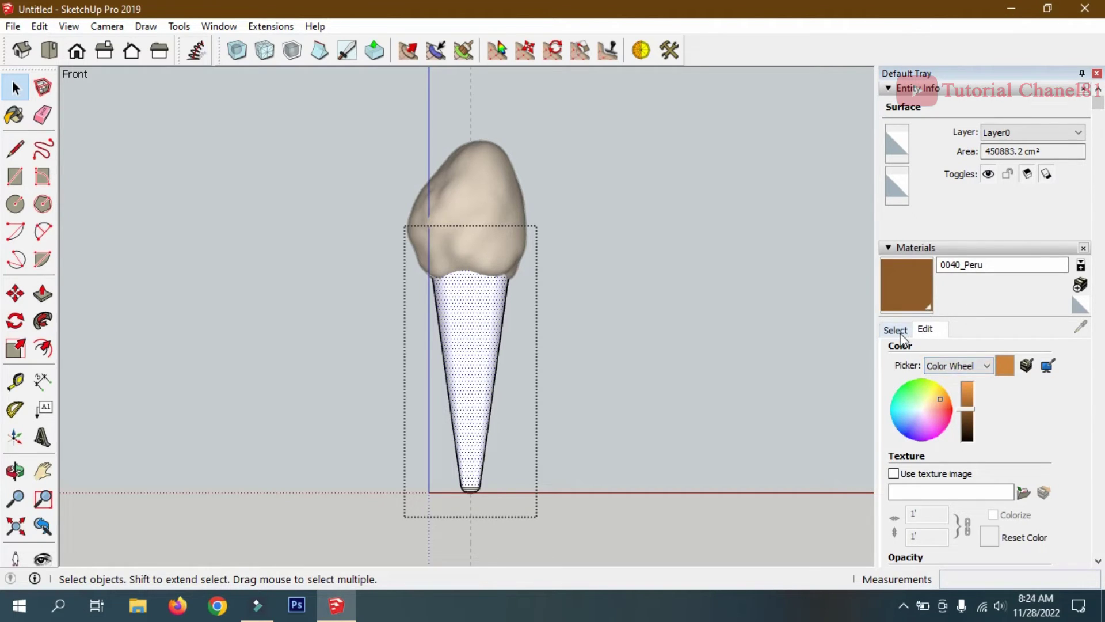
Paint the cone with the Diamond Stripes material from the Patterns collection
left_click(899, 336)
left_click(978, 351)
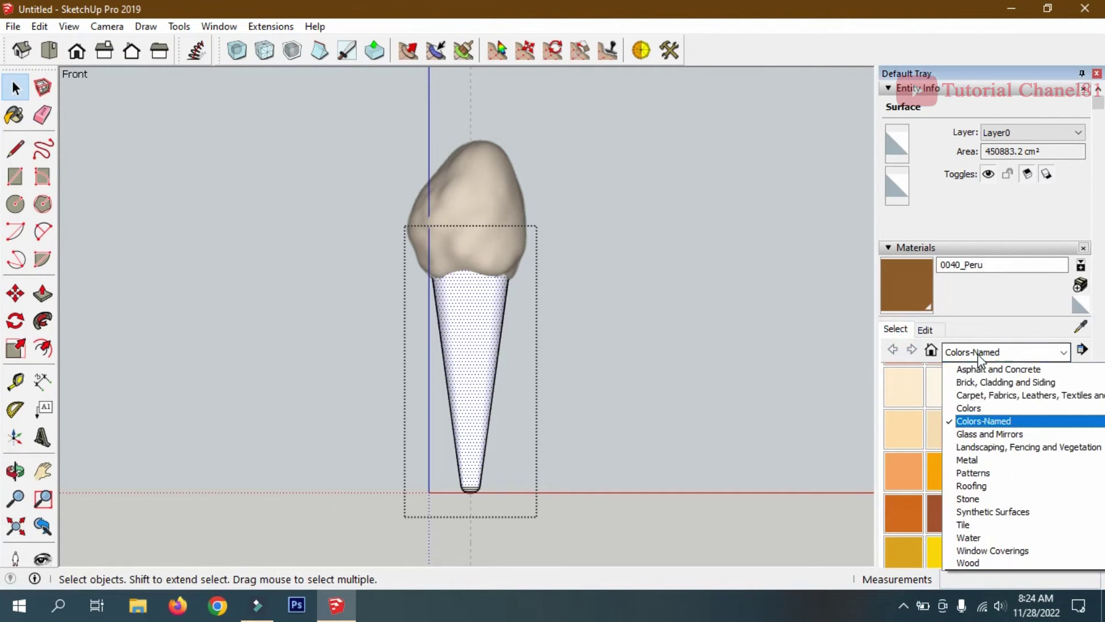
left_click(985, 474)
scroll(990, 471, "down", 3)
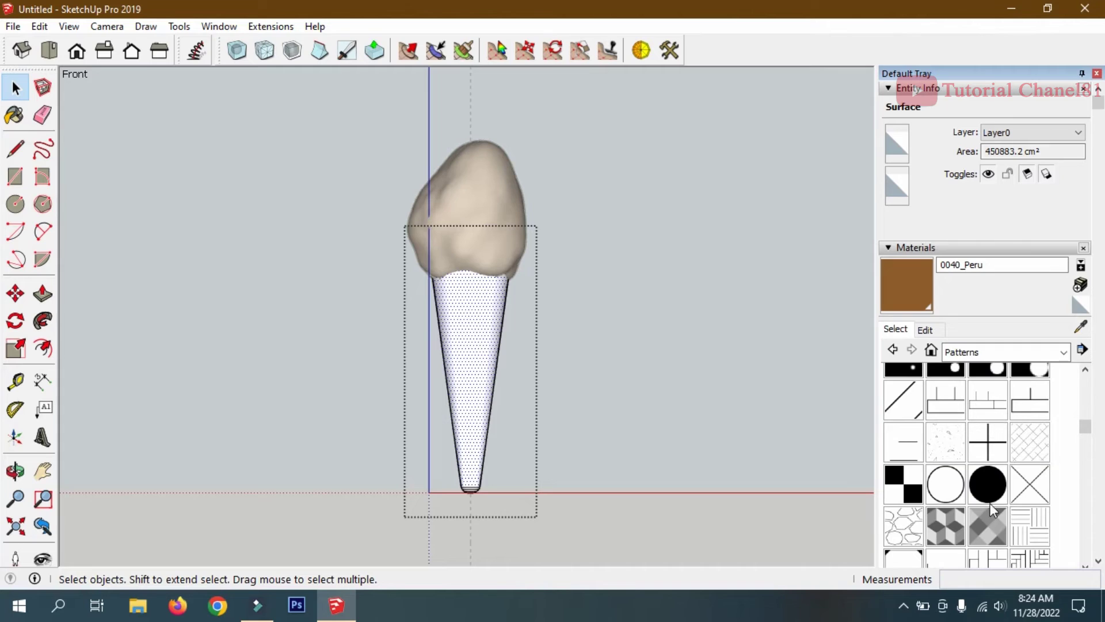
left_click(999, 530)
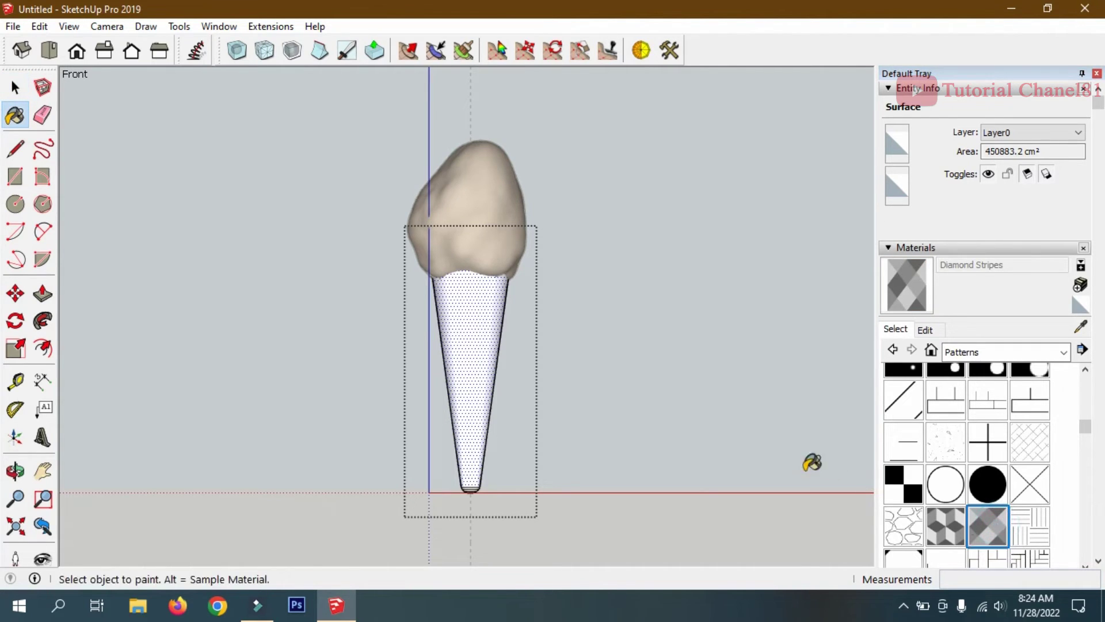
scroll(955, 474, "down", 2)
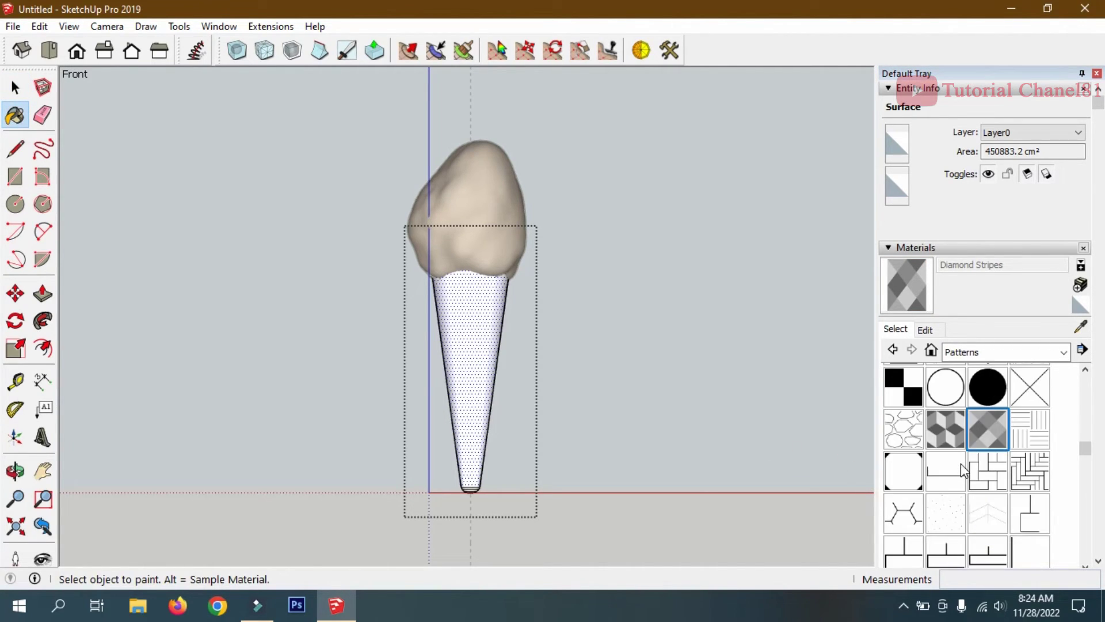
left_click(492, 314)
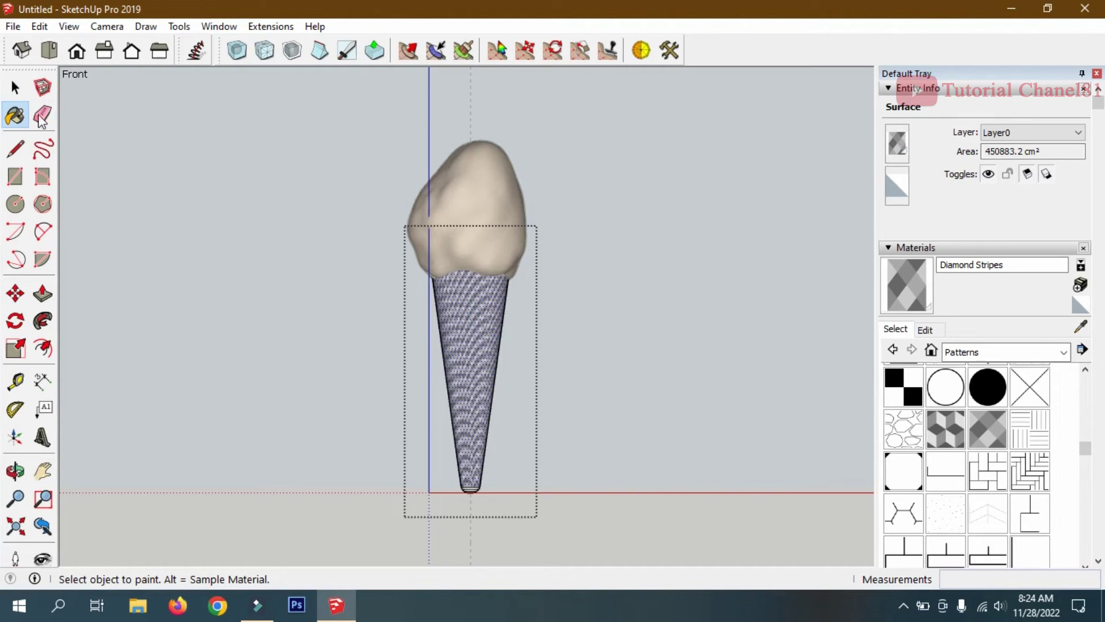
Tint the Diamond Stripes material orange-brown in its colour settings
left_click(15, 87)
left_click(15, 115)
left_click(924, 330)
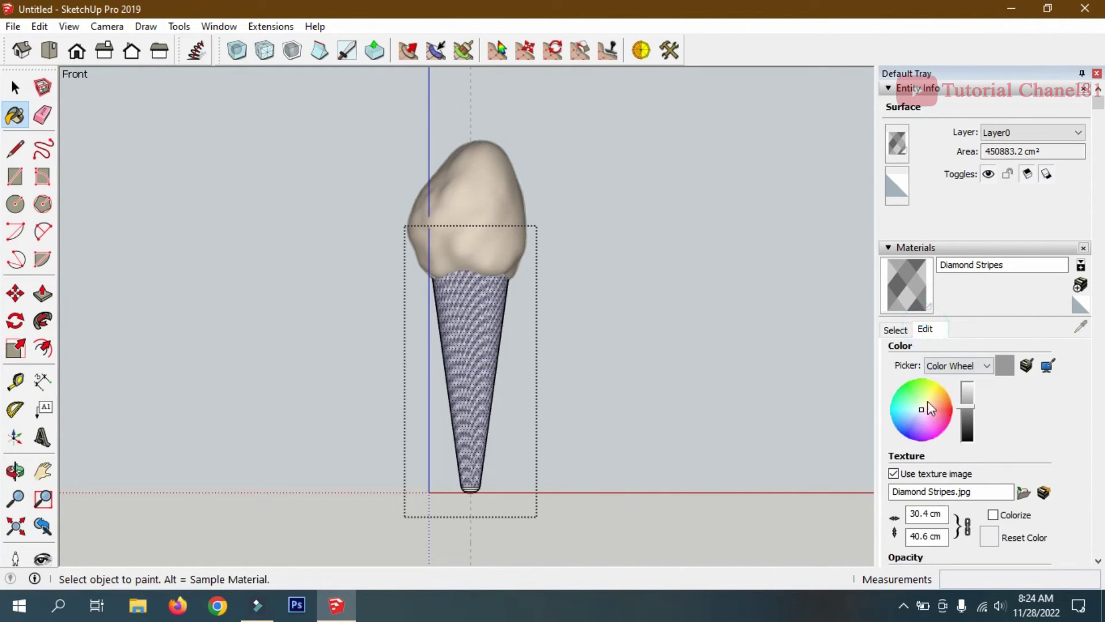
left_click(945, 398)
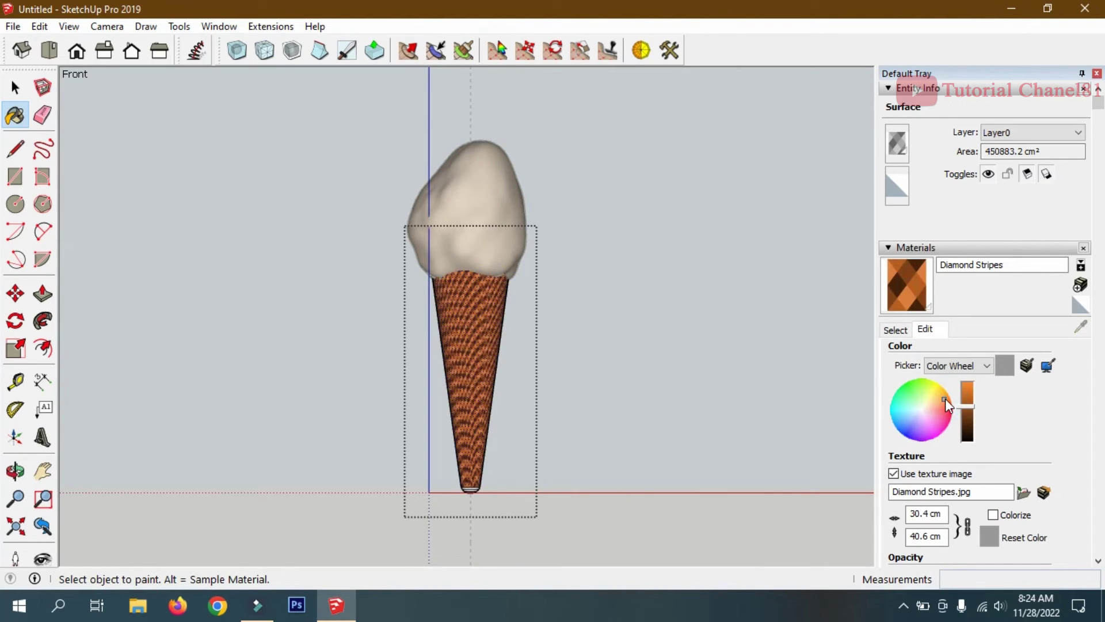
Exit the cone group, select everything, then clear the selection
left_click(15, 87)
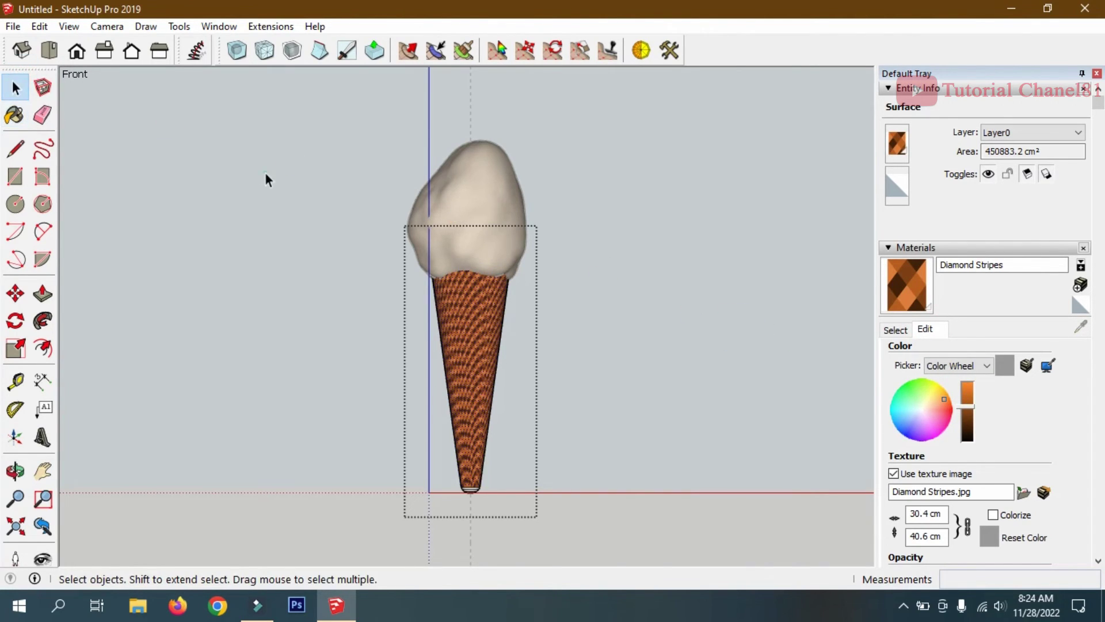
left_click(266, 175)
scroll(499, 223, "up", 1)
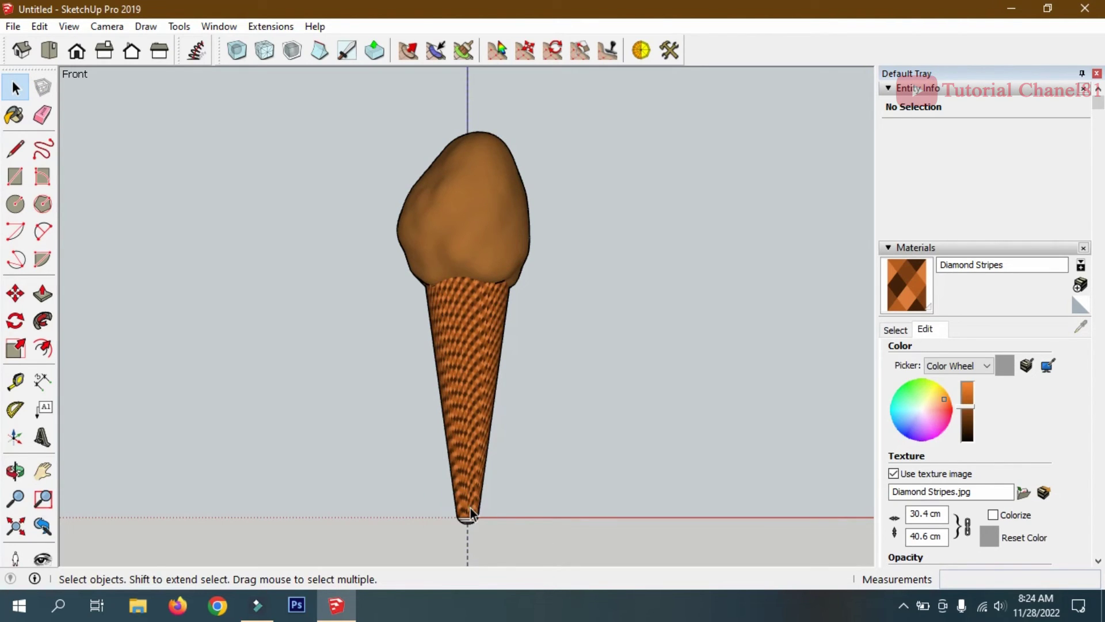
key("ctrl+z")
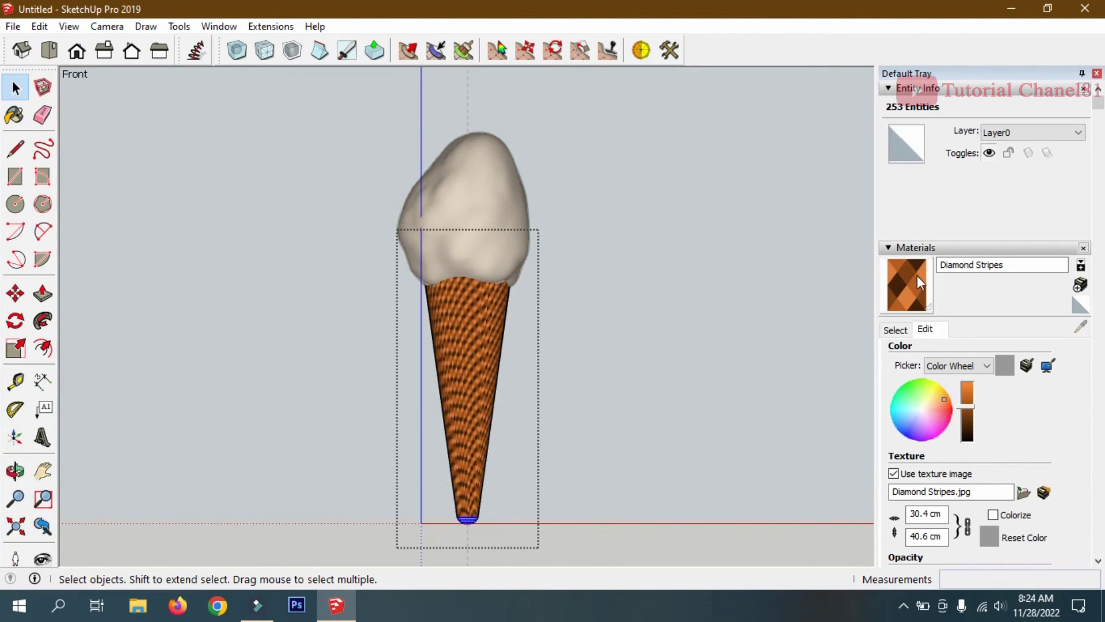
left_click(919, 282)
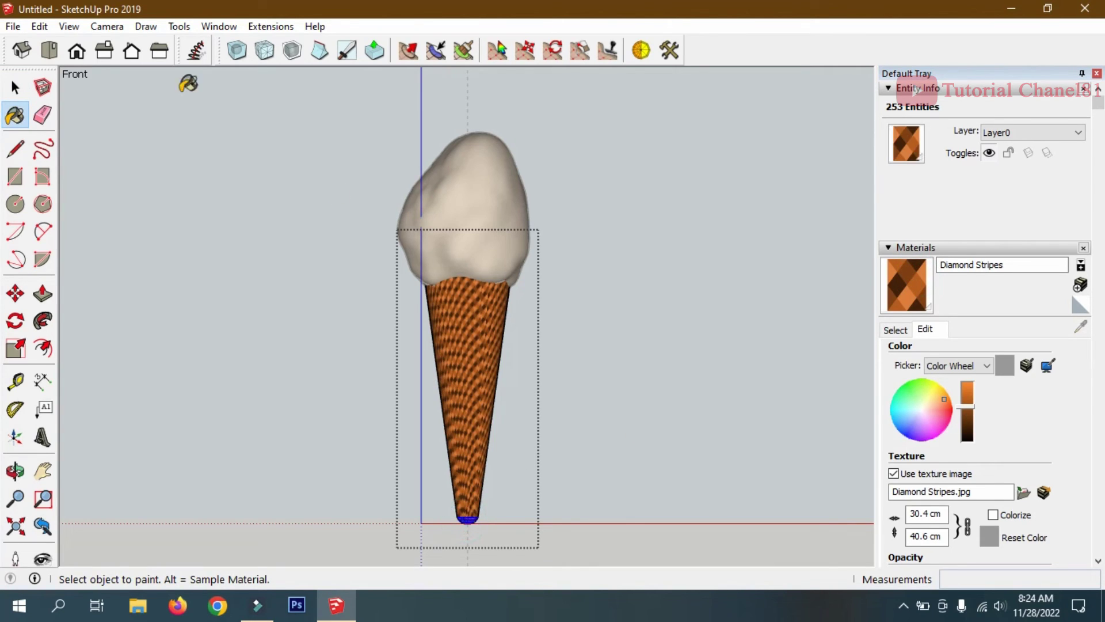
left_click(17, 87)
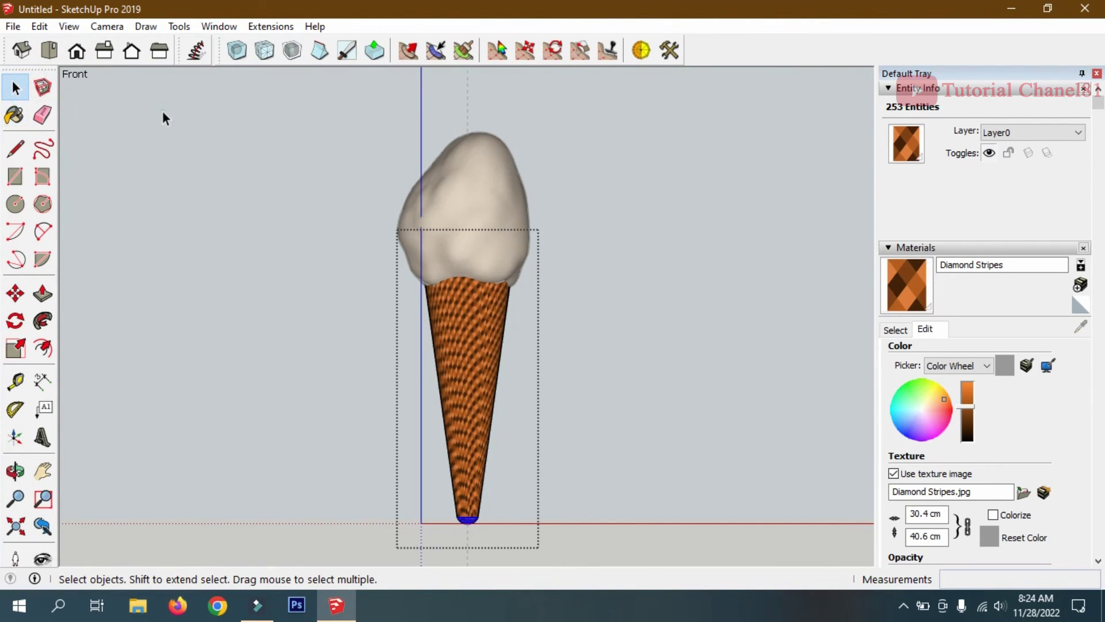
key("ctrl+y")
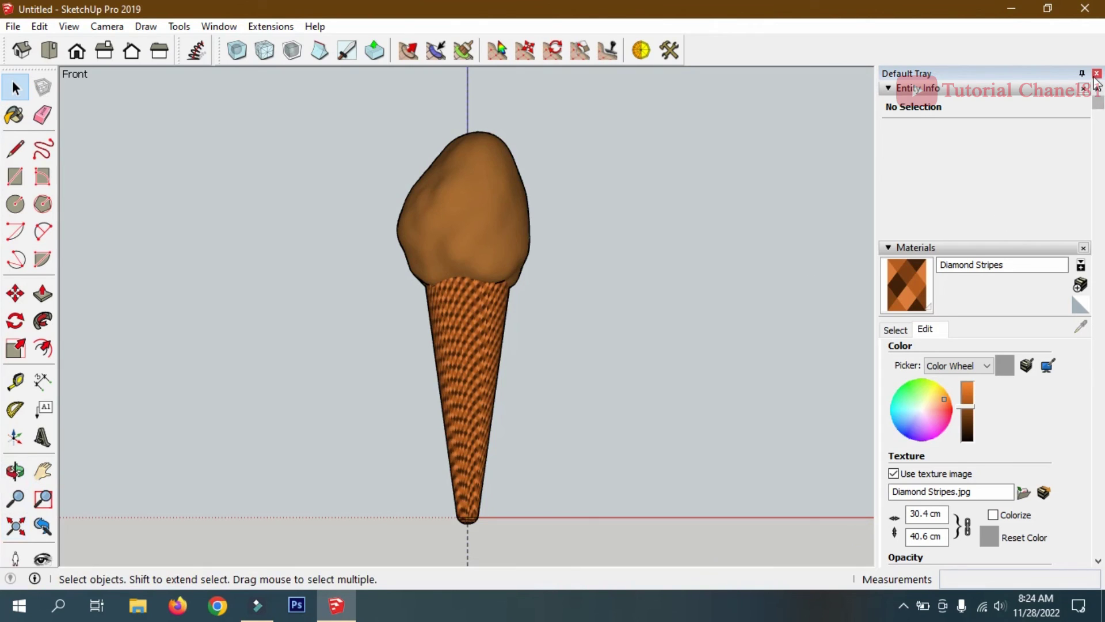
Close the Default Tray and orbit to view the cone in perspective
left_click(1096, 74)
left_click(16, 471)
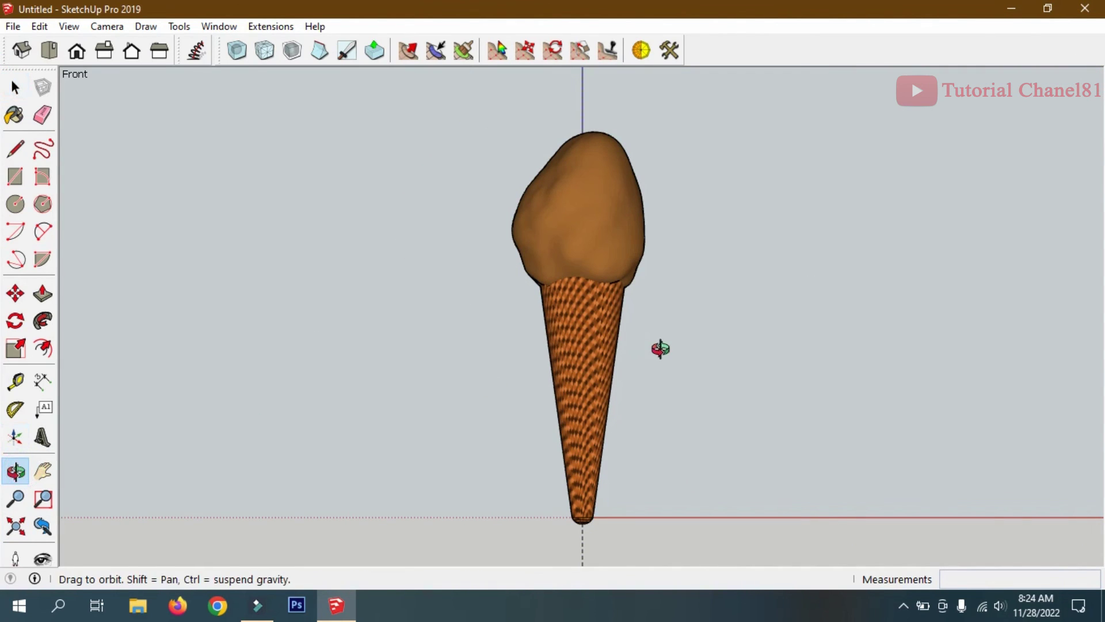
mouse_move(660, 349)
left_mouse_down()
mouse_move(444, 387)
mouse_move(424, 346)
mouse_move(491, 337)
mouse_move(710, 376)
mouse_move(543, 350)
mouse_move(661, 412)
left_mouse_up()
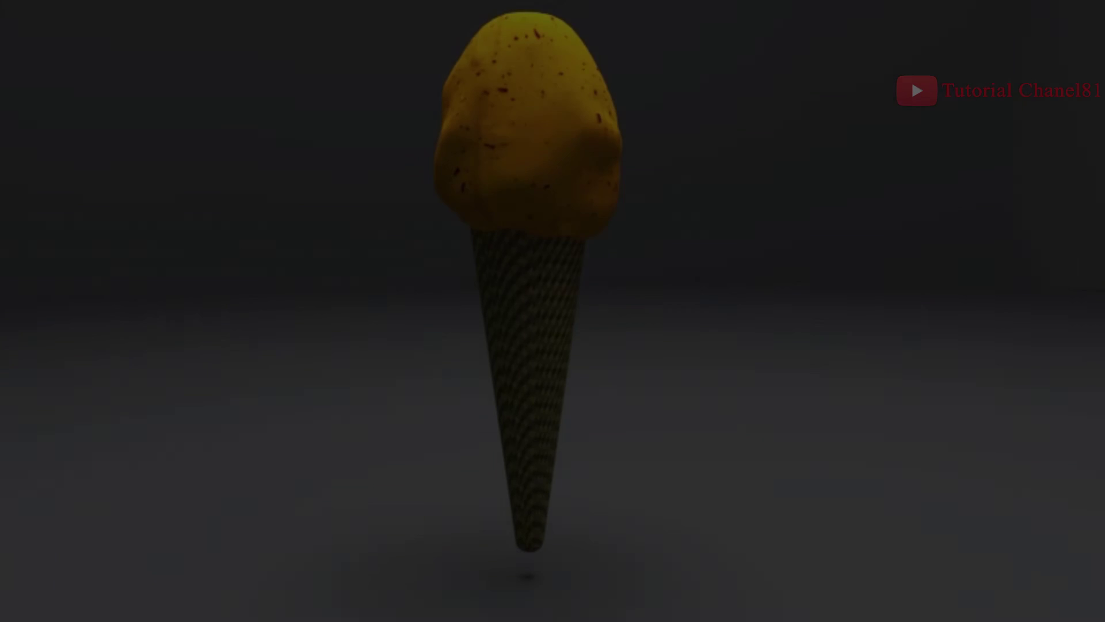